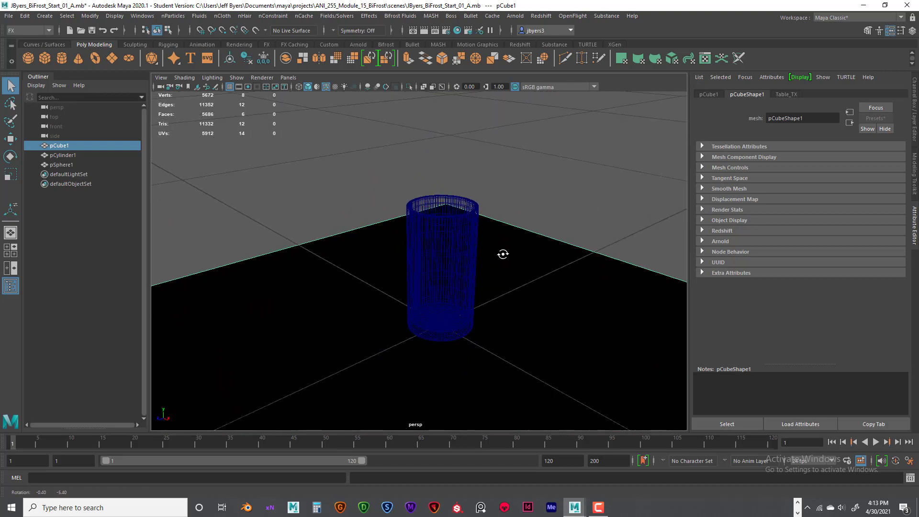
{"action": "left_click", "coordinate": [469, 219]}
{"action": "left_click", "coordinate": [518, 180]}
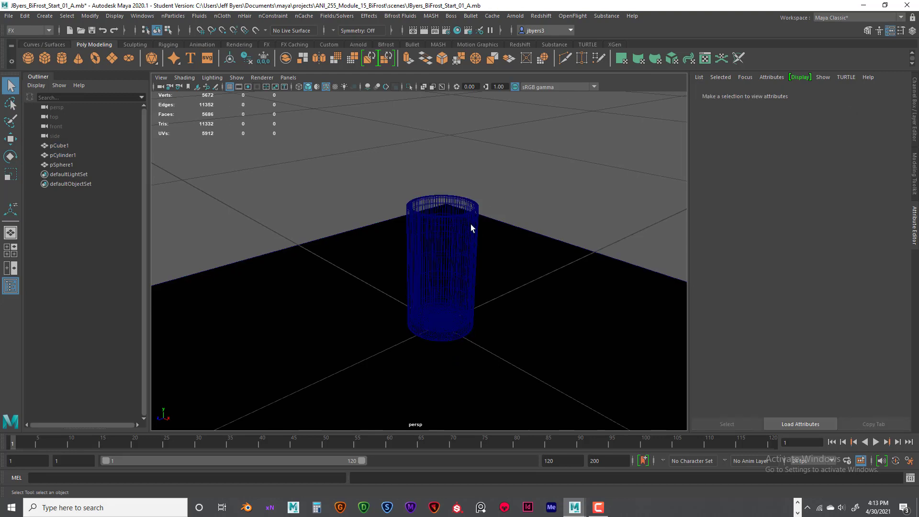
{"action": "left_click", "coordinate": [470, 224]}
{"action": "left_click", "coordinate": [527, 194]}
{"action": "left_click", "coordinate": [462, 229]}
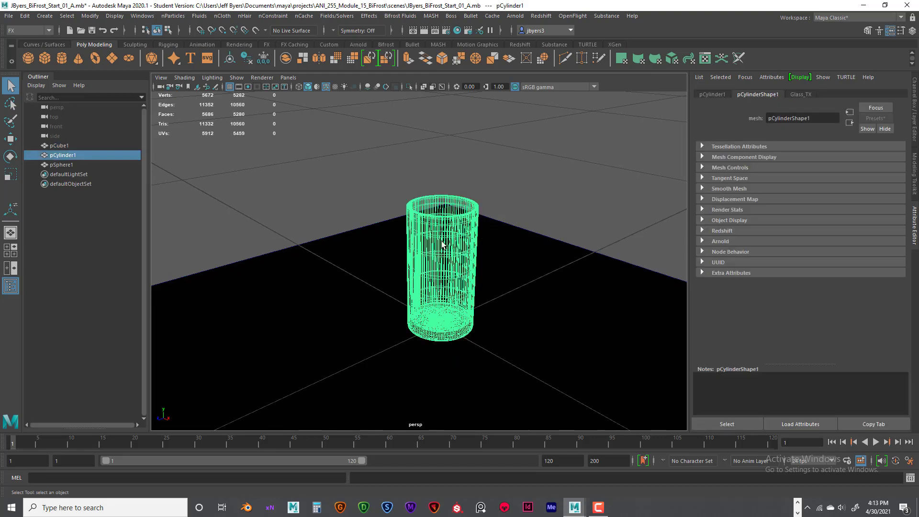
{"action": "left_click", "coordinate": [516, 197]}
- Replace the drinking glass's Glass_TX material settings with the Glass preset, and deselect the glass
{"action": "left_click", "coordinate": [448, 223]}
{"action": "left_click", "coordinate": [799, 95]}
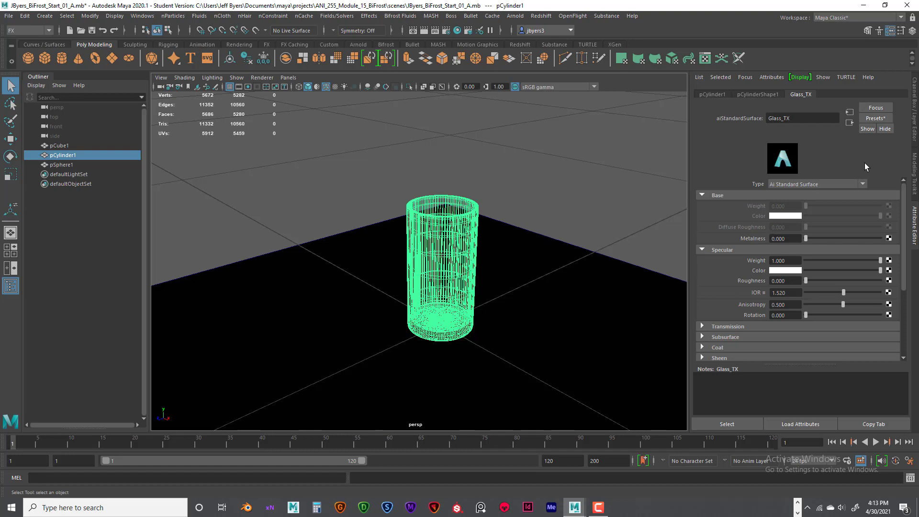
{"action": "left_click", "coordinate": [890, 118]}
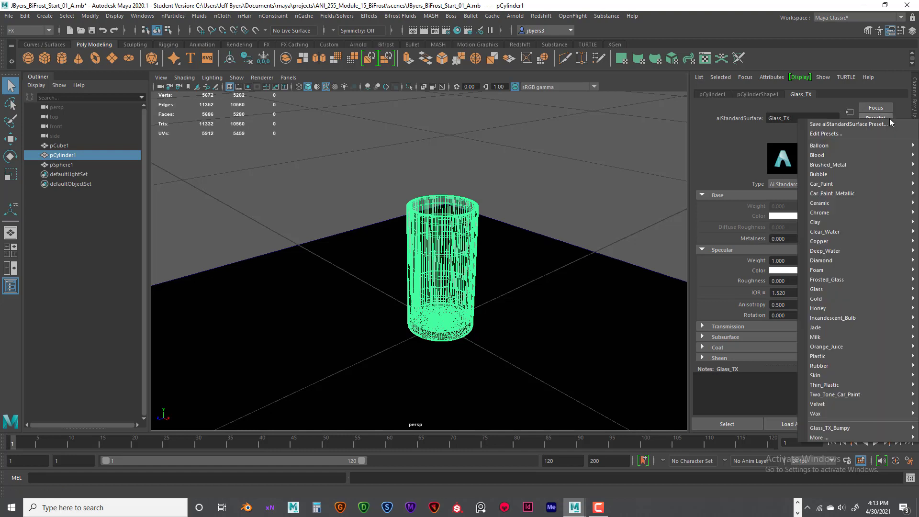
{"action": "mouse_move", "coordinate": [863, 296]}
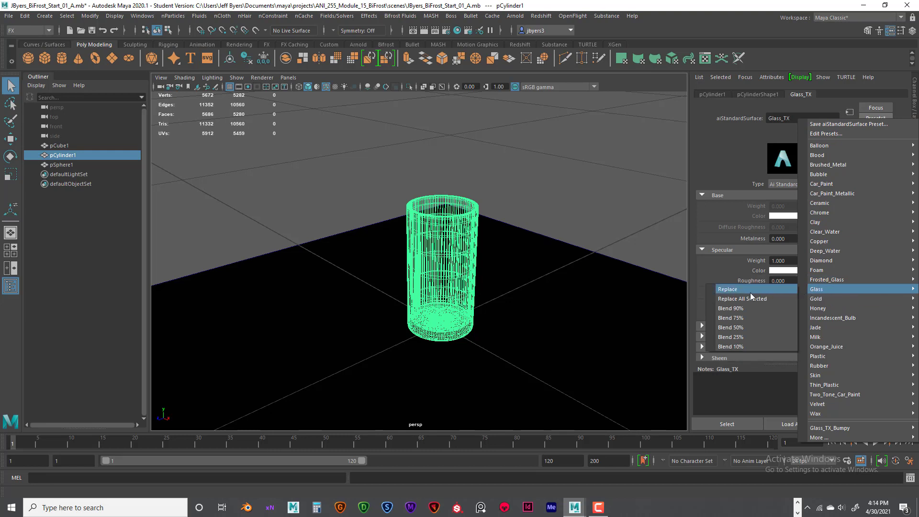
{"action": "left_click", "coordinate": [734, 290]}
{"action": "left_click", "coordinate": [519, 187]}
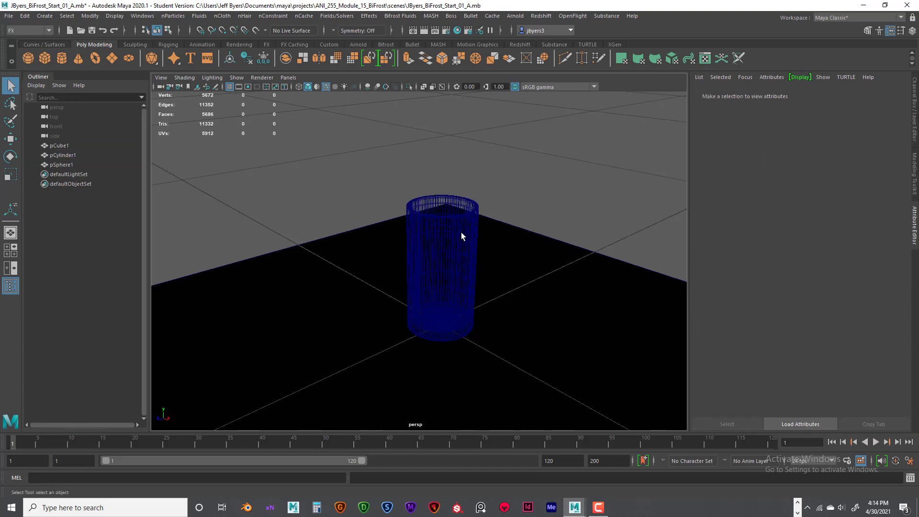
- Select the small sphere above the glass and choose the FX menu set
{"action": "scroll", "coordinate": [538, 203], "scroll_direction": "down", "scroll_amount": 5}
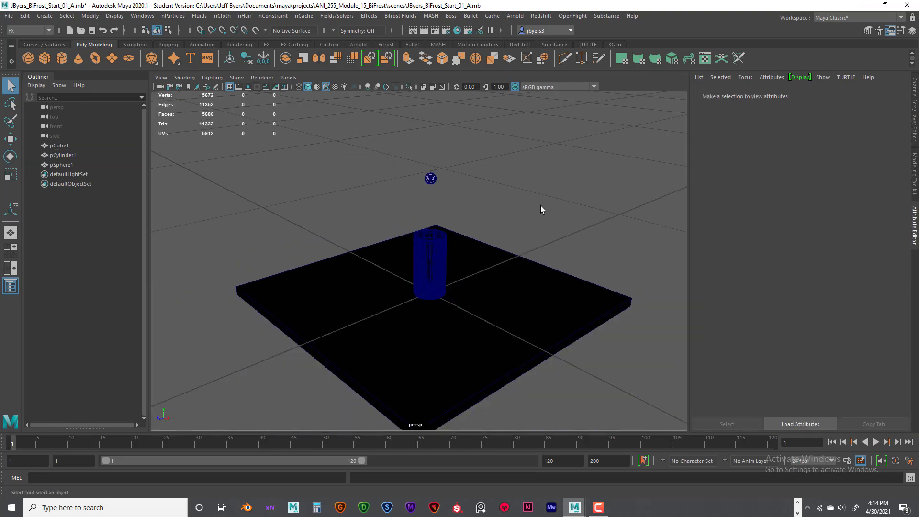
{"action": "scroll", "coordinate": [541, 206], "scroll_direction": "up", "scroll_amount": 5}
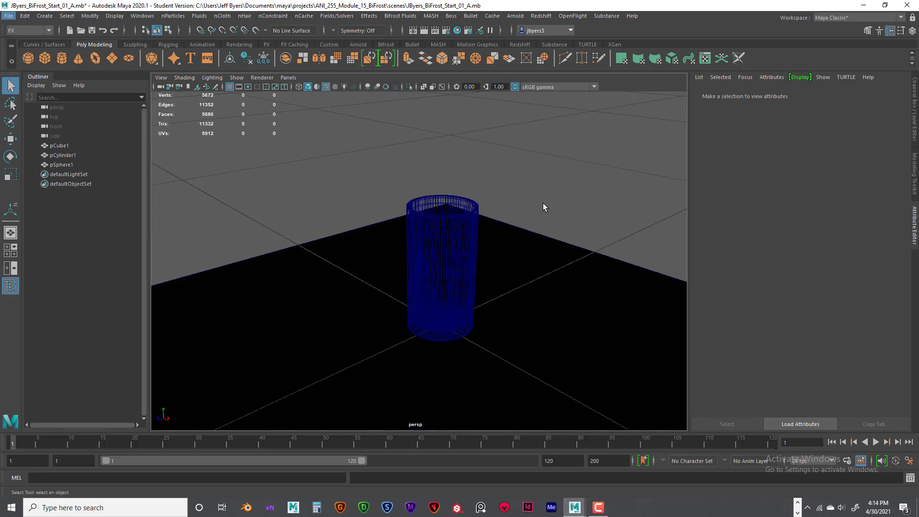
{"action": "scroll", "coordinate": [543, 203], "scroll_direction": "down", "scroll_amount": 5}
{"action": "middle_click_drag", "start_coordinate": [543, 203], "coordinate": [542, 214], "text": "alt"}
{"action": "right_click_drag", "start_coordinate": [541, 214], "coordinate": [628, 233], "text": "alt"}
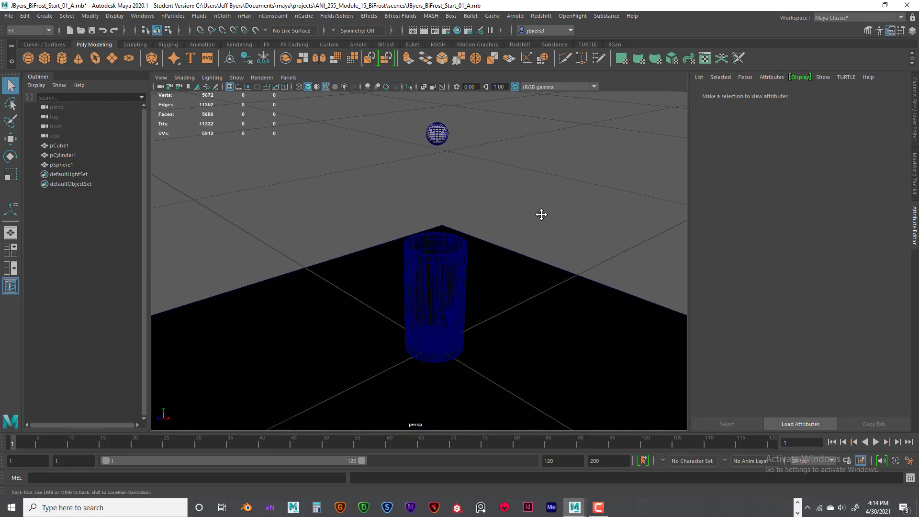
{"action": "left_click", "coordinate": [435, 126]}
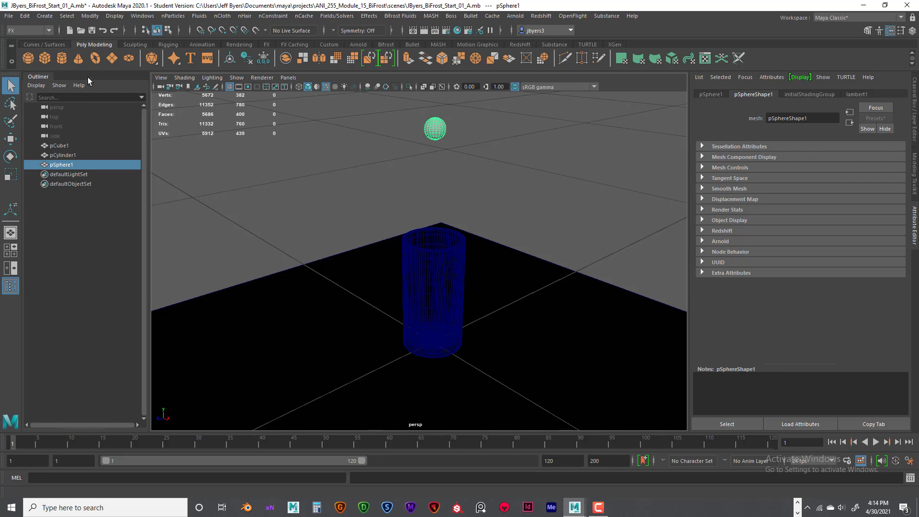
{"action": "left_click", "coordinate": [25, 32]}
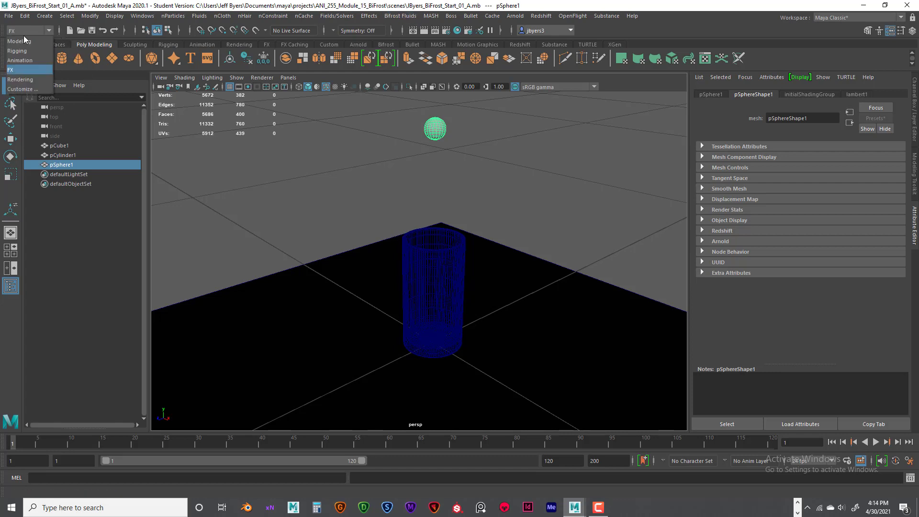
{"action": "left_click", "coordinate": [21, 69]}
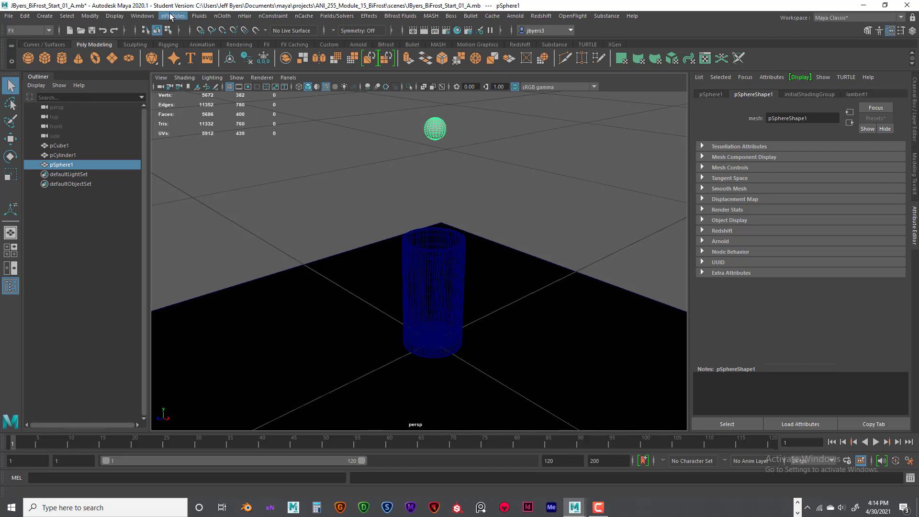
- Check in the Plug-in Manager whether the Bifrost plug-ins are loaded and set to auto load, refresh the list and close it
{"action": "left_click", "coordinate": [142, 16]}
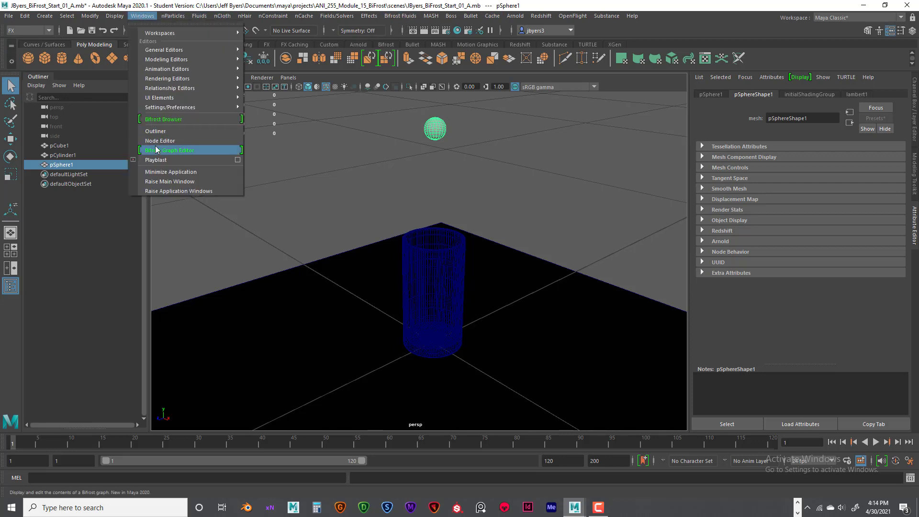
{"action": "mouse_move", "coordinate": [157, 107]}
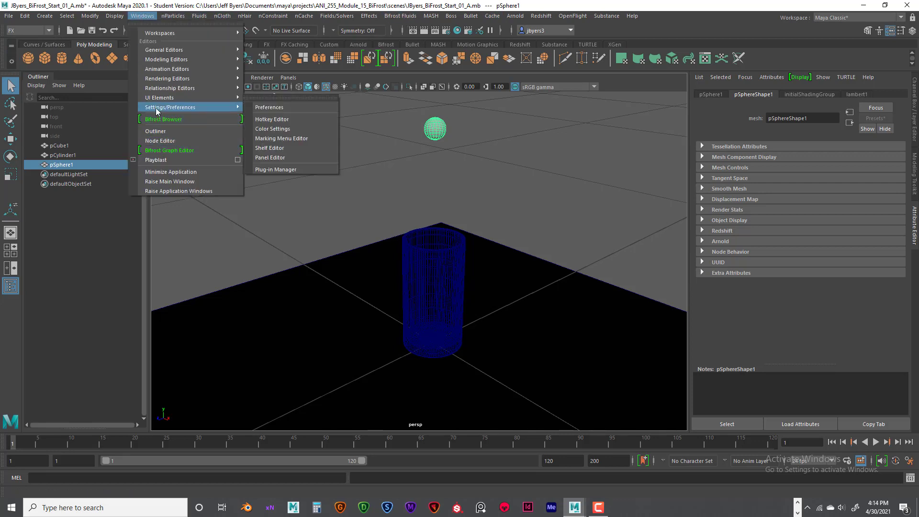
{"action": "left_click", "coordinate": [288, 169]}
{"action": "scroll", "coordinate": [335, 243], "scroll_direction": "down", "scroll_amount": 5}
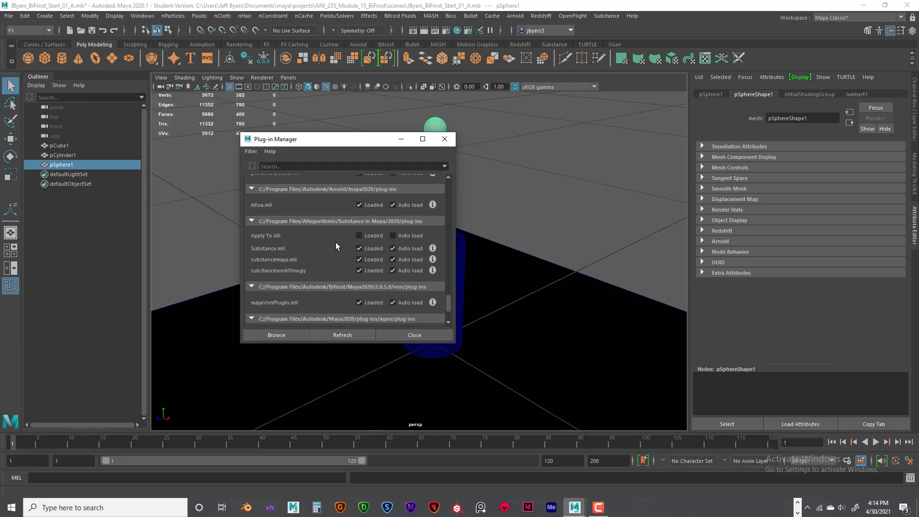
{"action": "scroll", "coordinate": [317, 243], "scroll_direction": "down", "scroll_amount": 3}
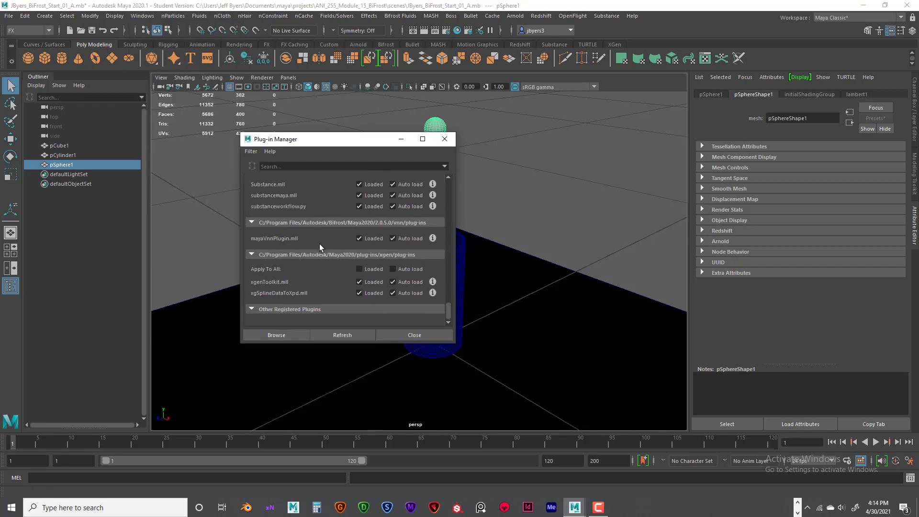
{"action": "scroll", "coordinate": [320, 243], "scroll_direction": "up", "scroll_amount": 10}
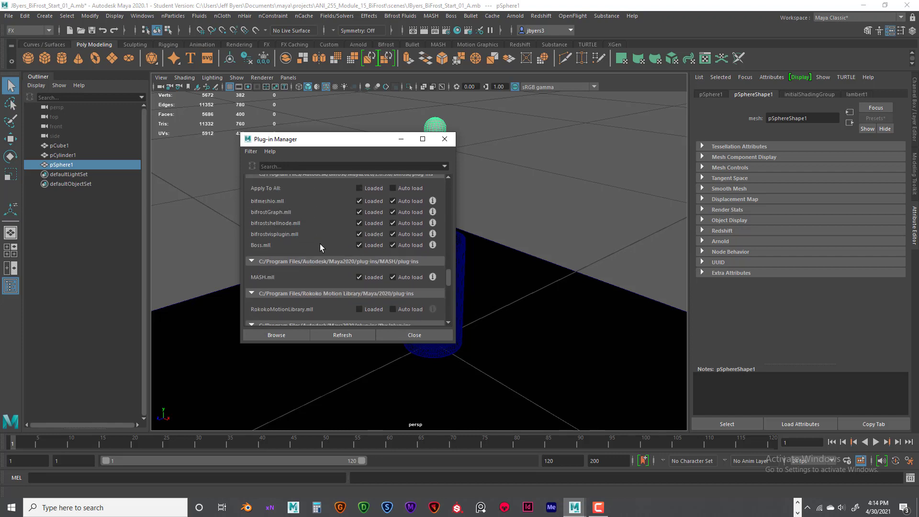
{"action": "scroll", "coordinate": [293, 203], "scroll_direction": "up", "scroll_amount": 3}
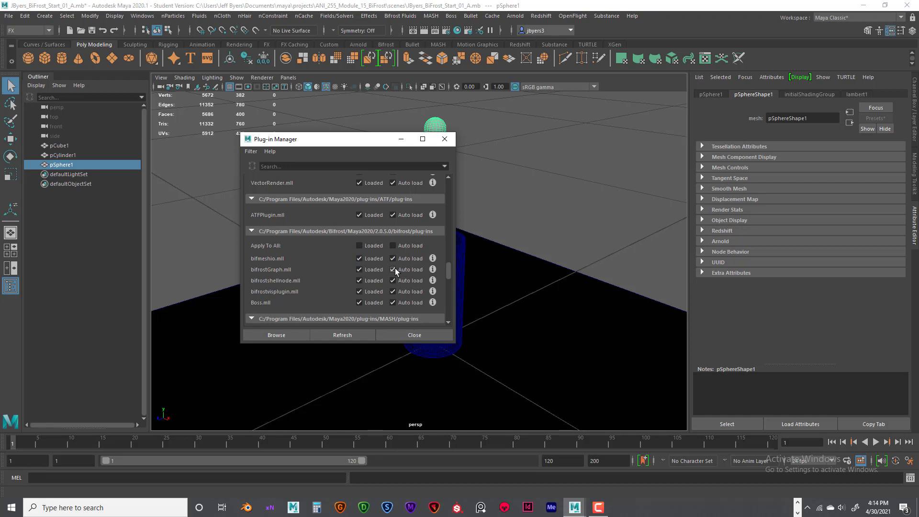
{"action": "left_click", "coordinate": [334, 337]}
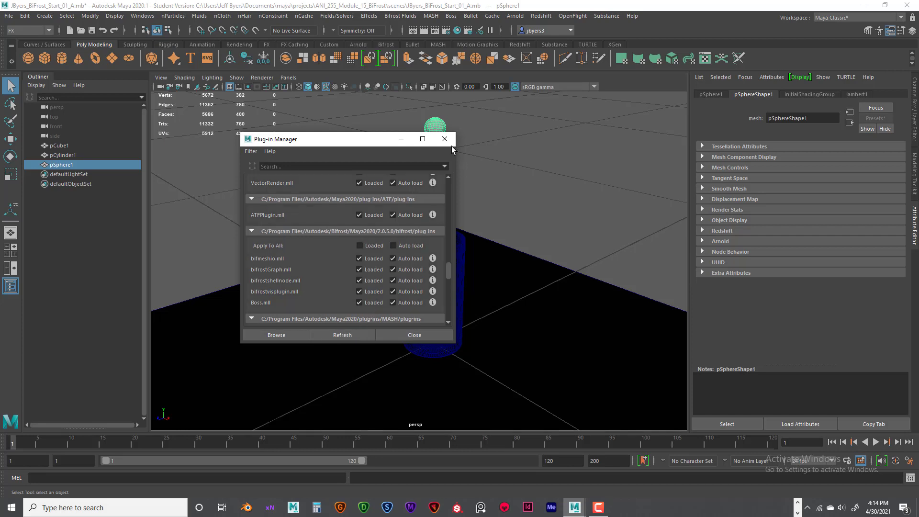
{"action": "left_click", "coordinate": [445, 140]}
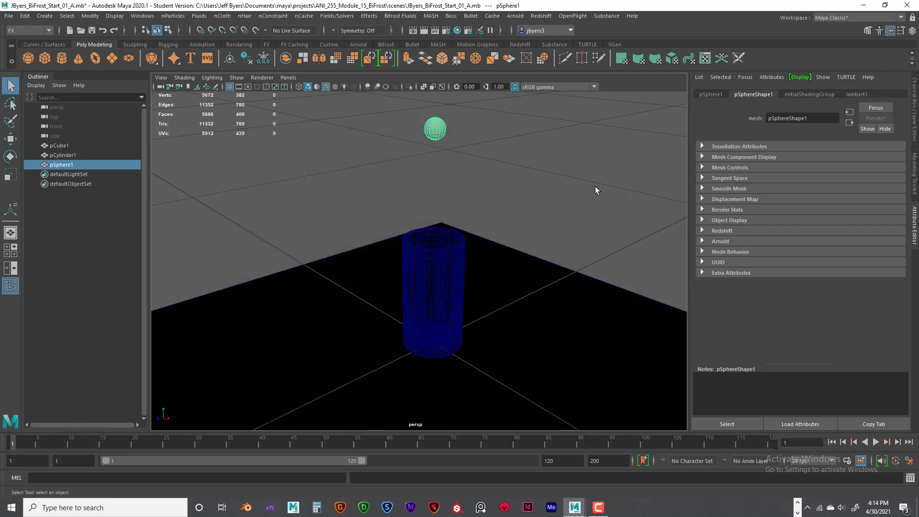
- Create a Bifrost liquid with the selected sphere as its emitter, using the FX menu set
{"action": "left_click_drag", "start_coordinate": [590, 188], "coordinate": [587, 185], "text": "alt"}
{"action": "middle_click_drag", "start_coordinate": [535, 166], "coordinate": [541, 178], "text": "alt"}
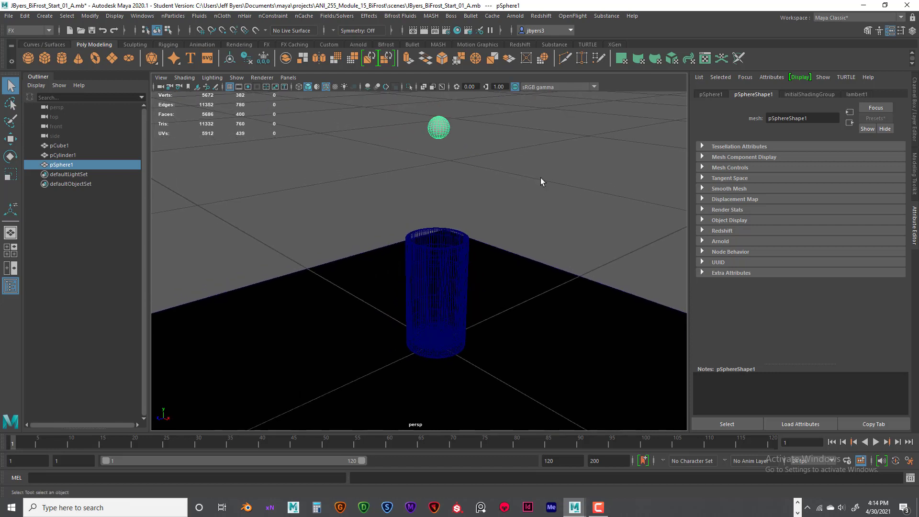
{"action": "left_click", "coordinate": [46, 30]}
{"action": "left_click", "coordinate": [24, 71]}
{"action": "left_click", "coordinate": [395, 17]}
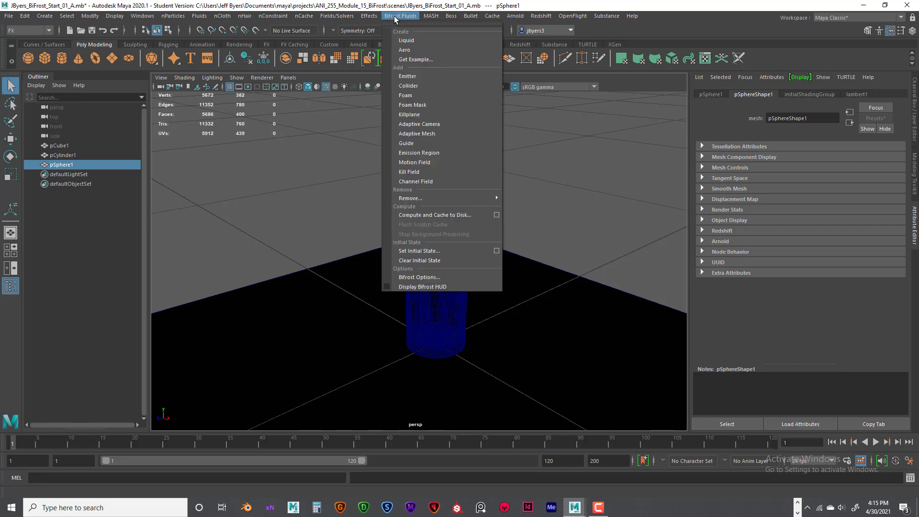
{"action": "left_click", "coordinate": [415, 38]}
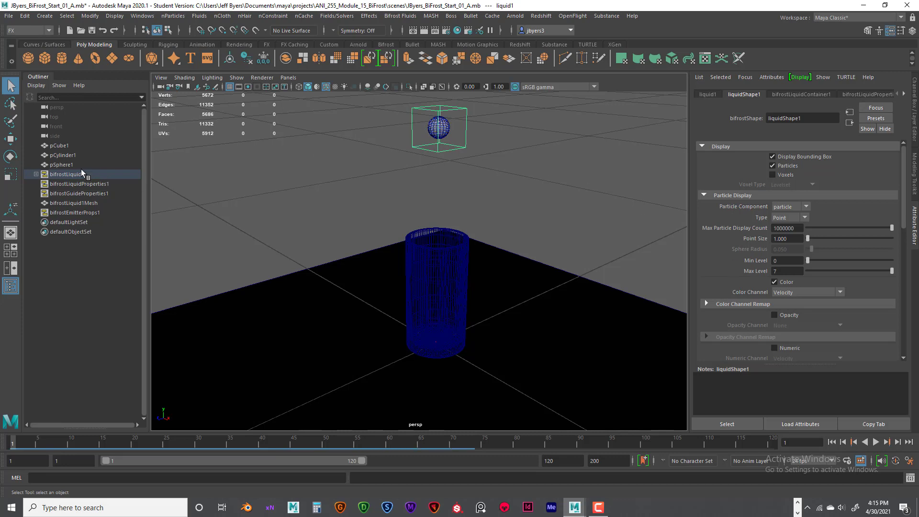
- Expand bifrostLiquid1 in the Outliner, select bifrostLiquidProperties1 and inspect its solver attributes
{"action": "left_click", "coordinate": [36, 174]}
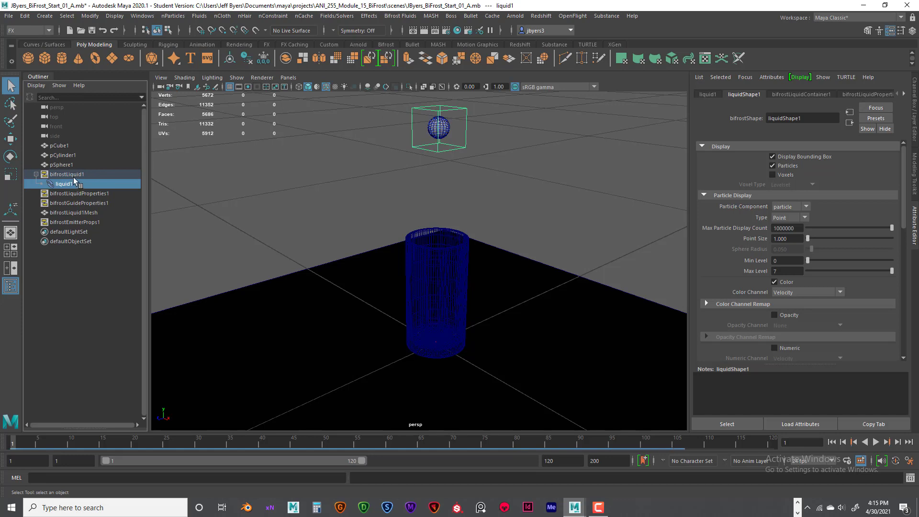
{"action": "left_click", "coordinate": [86, 193]}
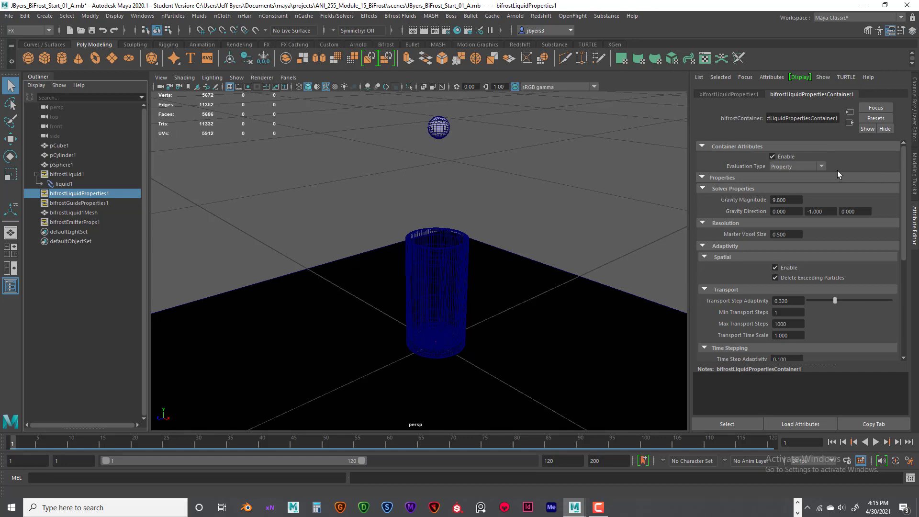
{"action": "key", "text": "ctrl+a"}
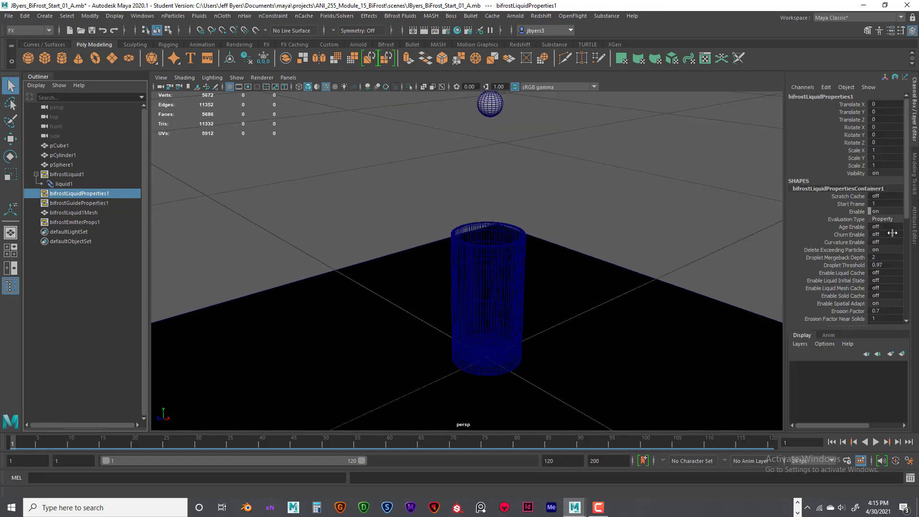
{"action": "key", "text": "ctrl+a"}
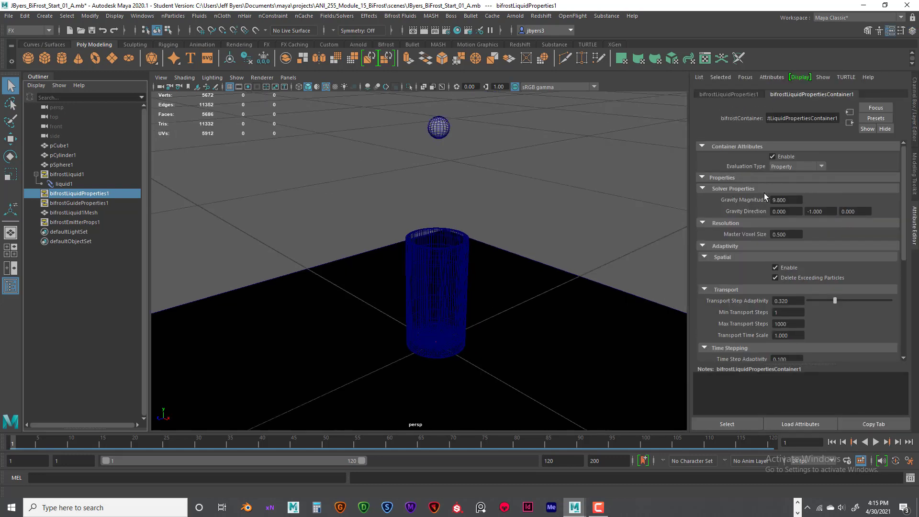
{"action": "mouse_move", "coordinate": [796, 212]}
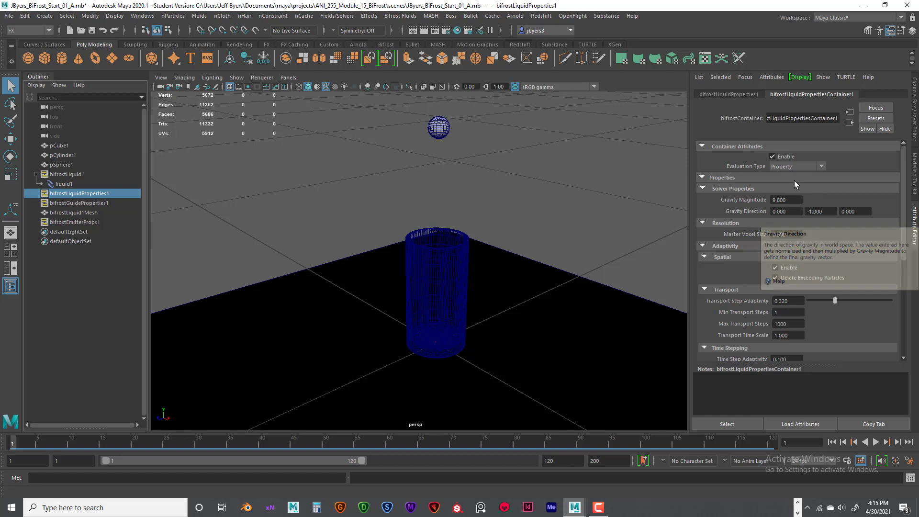
{"action": "key", "text": "ctrl+a"}
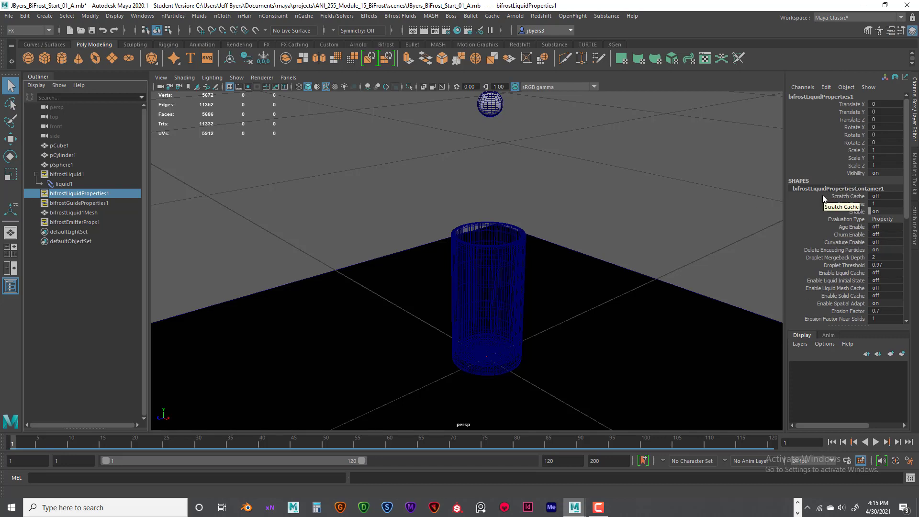
{"action": "key", "text": "ctrl+a"}
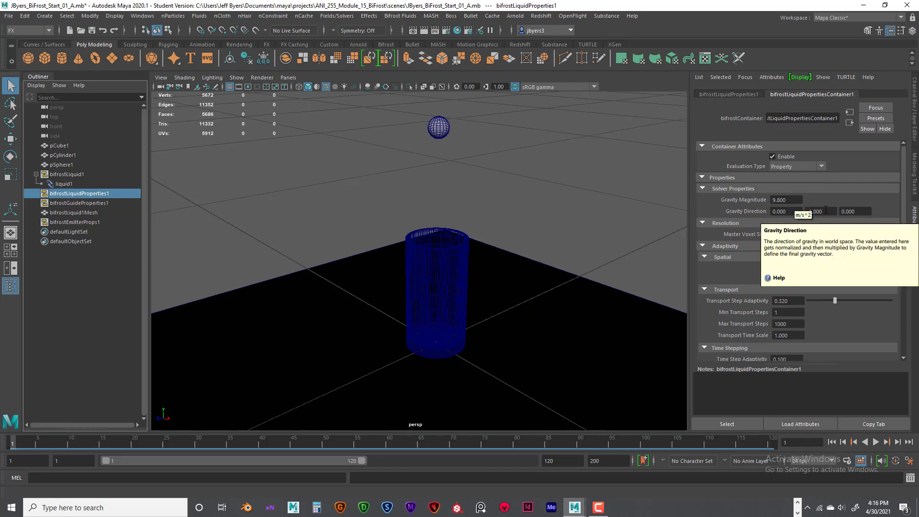
- Examine the liquid's gravity, master voxel size, adaptivity, time stepping and kill volume settings
{"action": "left_click", "coordinate": [789, 199]}
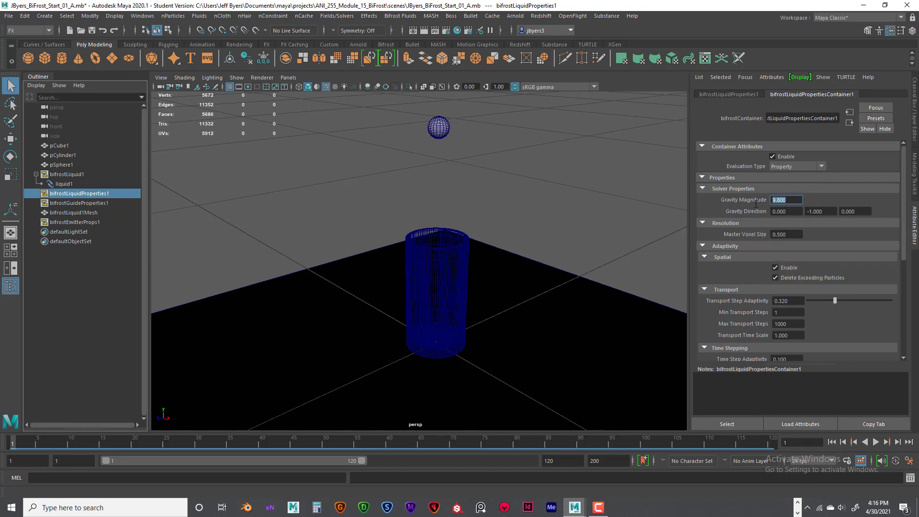
{"action": "left_click", "coordinate": [831, 213]}
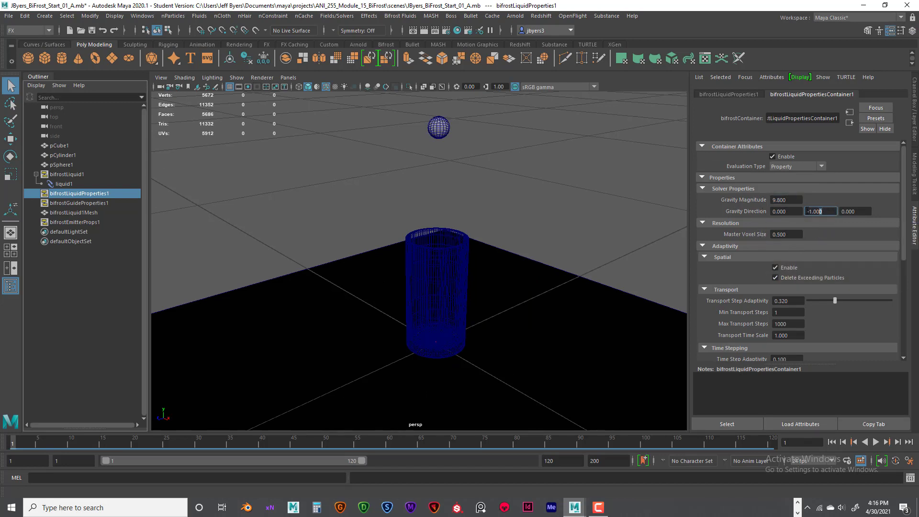
{"action": "left_click", "coordinate": [793, 236]}
{"action": "left_click_drag", "start_coordinate": [798, 237], "coordinate": [766, 245]}
{"action": "scroll", "coordinate": [838, 302], "scroll_direction": "down", "scroll_amount": 3}
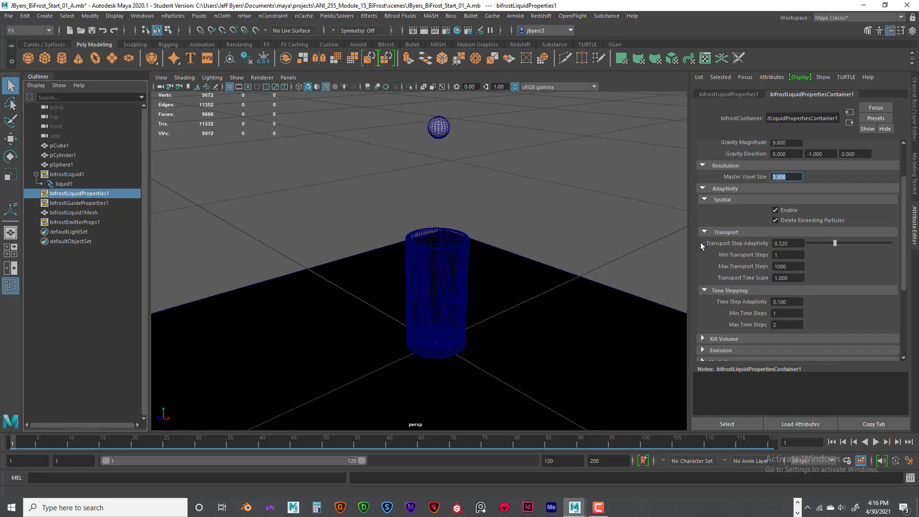
{"action": "scroll", "coordinate": [833, 302], "scroll_direction": "down", "scroll_amount": 2}
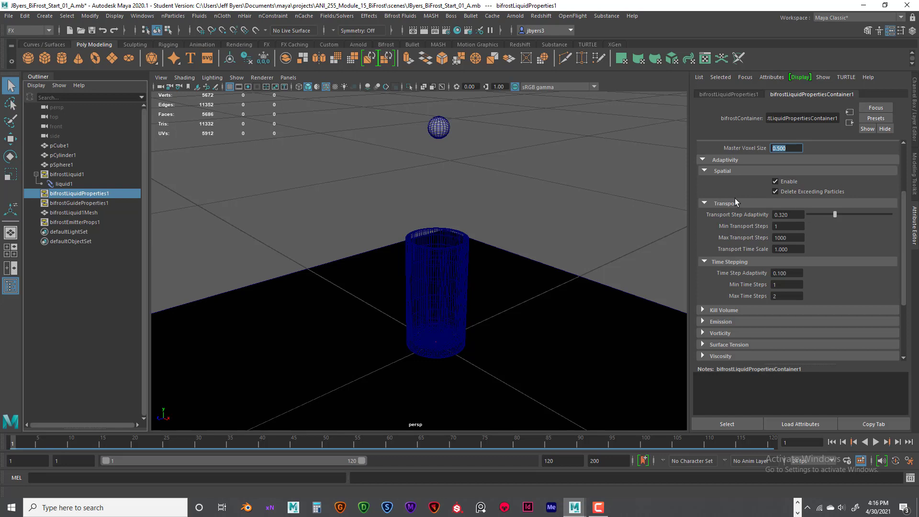
{"action": "left_click", "coordinate": [703, 310]}
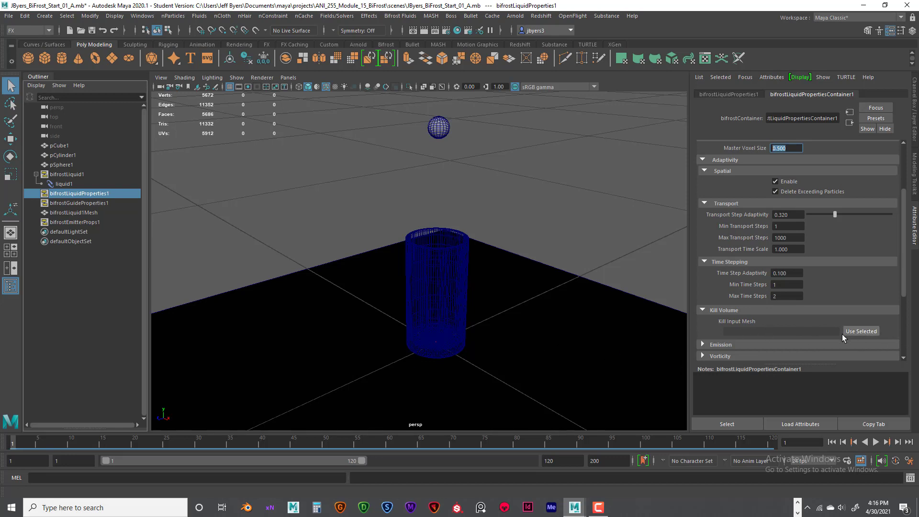
- Collapse the Kill Volume settings, then inspect the table and drinking glass meshes in the viewport by selecting each one
{"action": "left_click", "coordinate": [703, 311]}
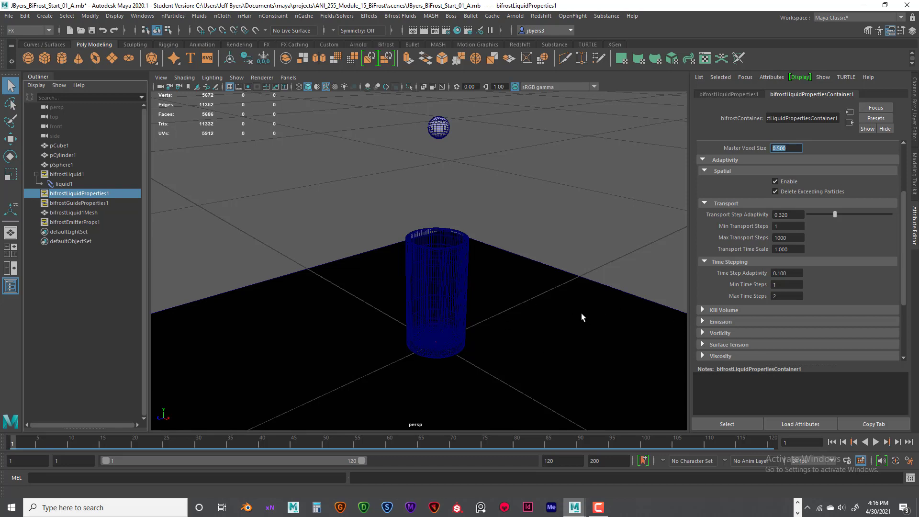
{"action": "left_click", "coordinate": [511, 307]}
{"action": "mouse_move", "coordinate": [508, 312]}
{"action": "right_mouse_down", "text": "alt"}
{"action": "mouse_move", "coordinate": [493, 306]}
{"action": "mouse_move", "coordinate": [507, 308]}
{"action": "right_mouse_up", "text": "alt"}
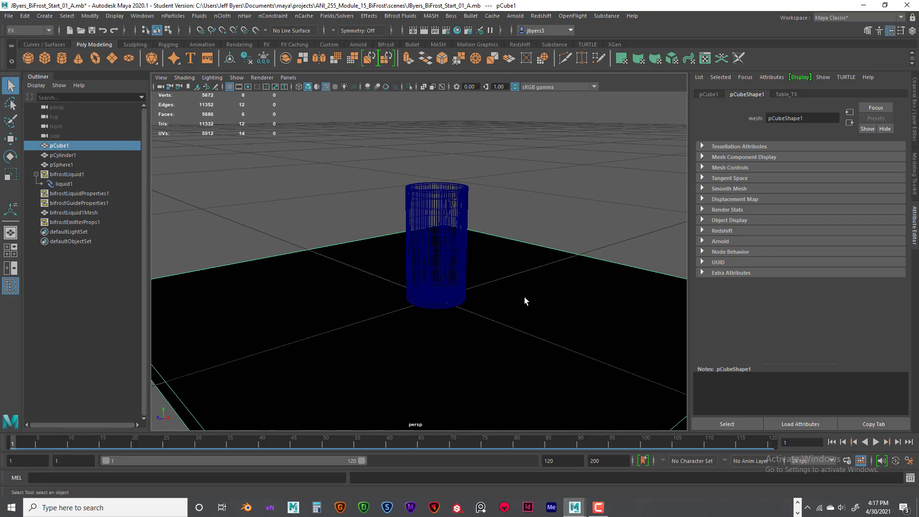
{"action": "left_click_drag", "start_coordinate": [452, 308], "coordinate": [550, 271], "text": "alt"}
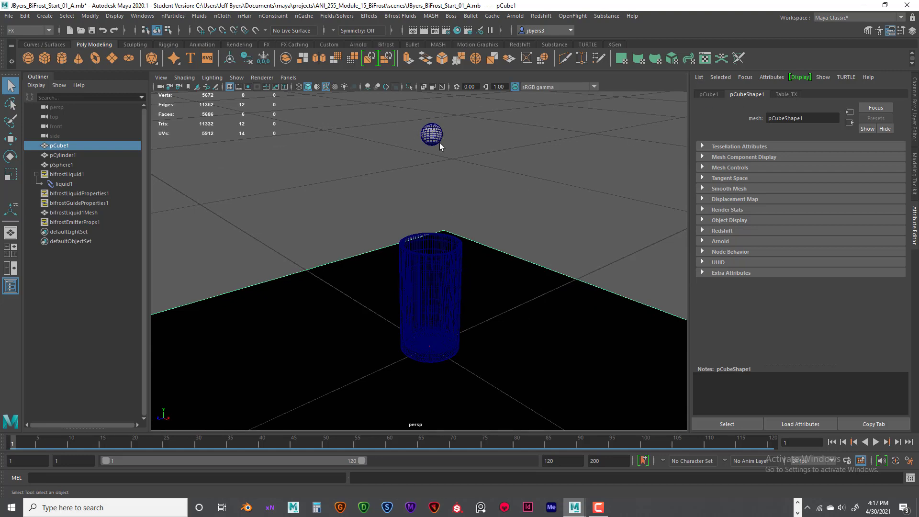
{"action": "left_click_drag", "start_coordinate": [455, 153], "coordinate": [476, 169]}
{"action": "left_click", "coordinate": [271, 205]}
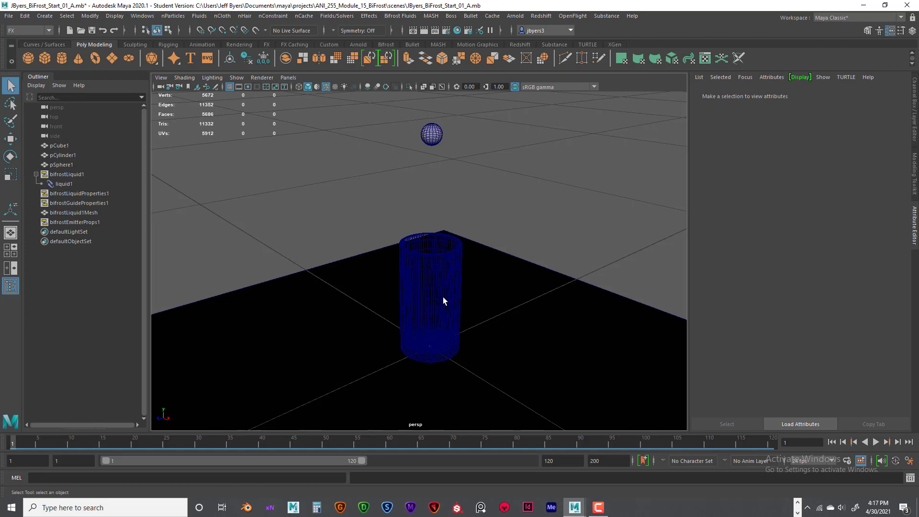
{"action": "left_click", "coordinate": [424, 254]}
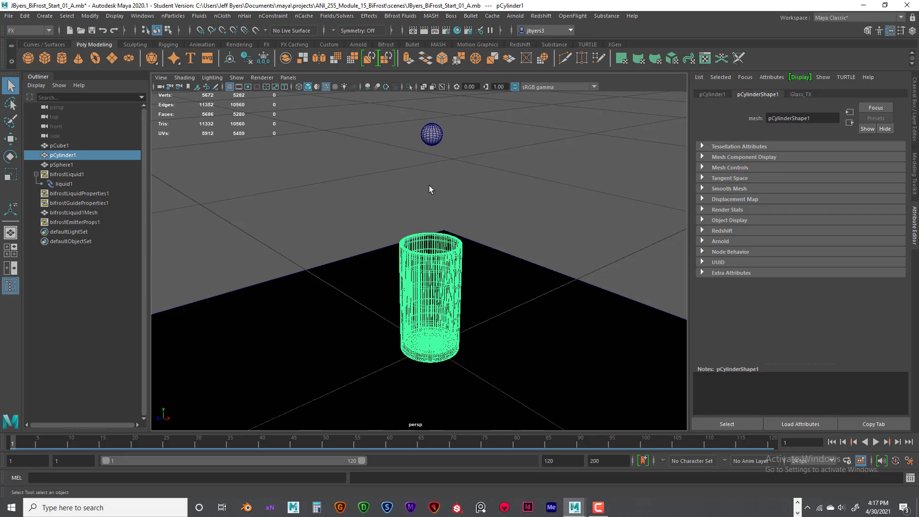
- Inspect the attributes of bifrostLiquid1, its liquid shape and the emitter sphere, and check which object types the viewport shows
{"action": "left_click", "coordinate": [65, 177]}
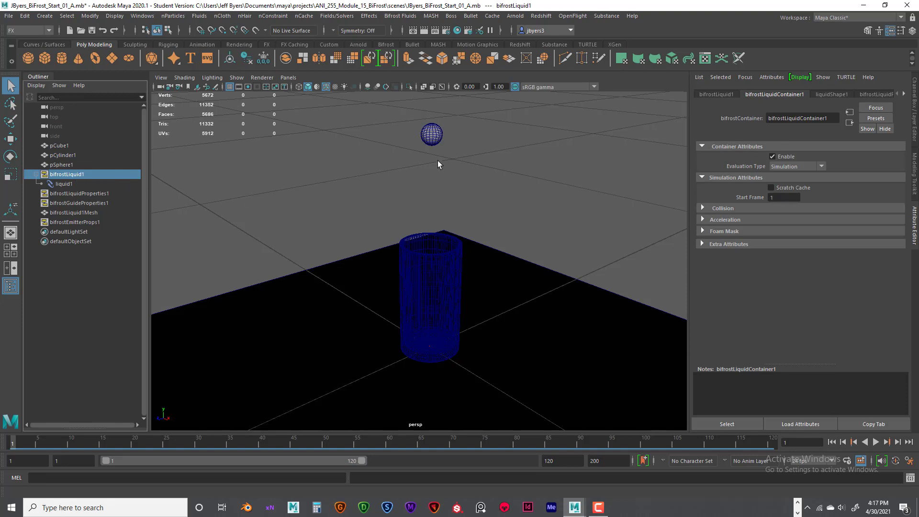
{"action": "left_click", "coordinate": [433, 134]}
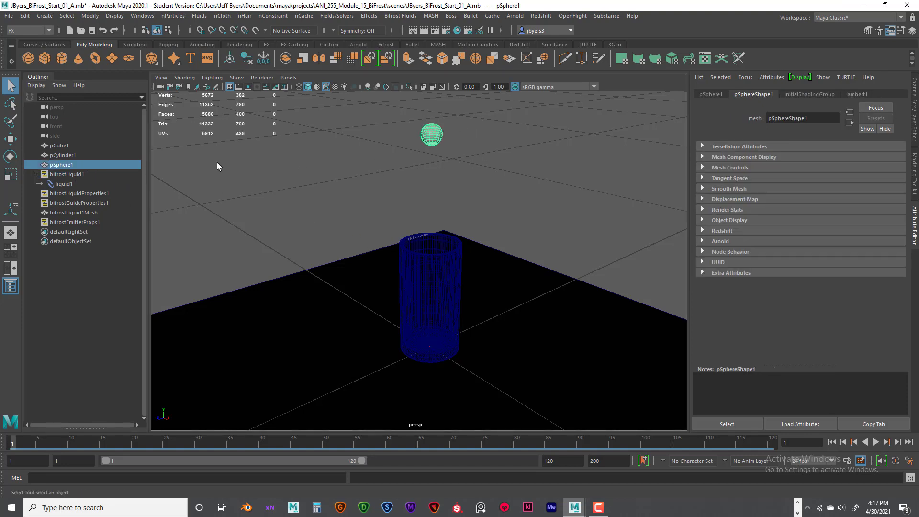
{"action": "left_click", "coordinate": [62, 174]}
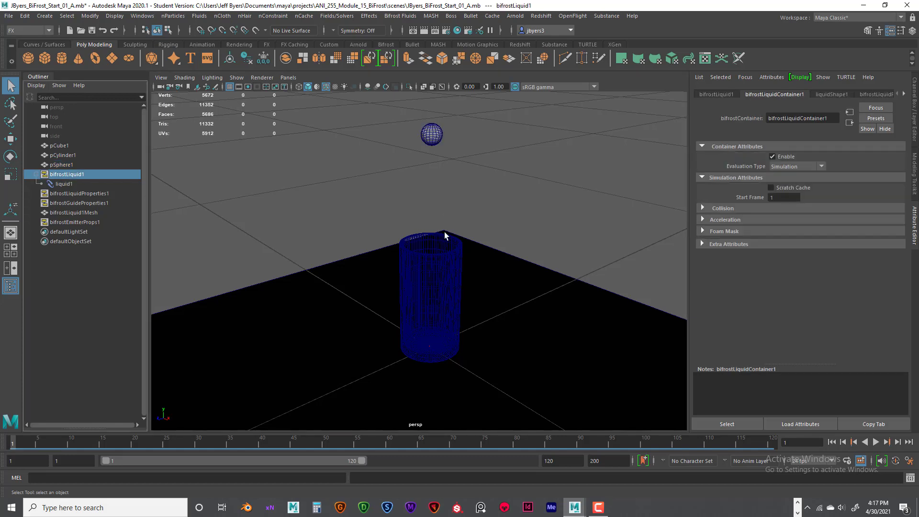
{"action": "scroll", "coordinate": [475, 174], "scroll_direction": "down", "scroll_amount": 5}
{"action": "scroll", "coordinate": [476, 176], "scroll_direction": "up", "scroll_amount": 5}
{"action": "left_click", "coordinate": [66, 183]}
{"action": "left_click", "coordinate": [65, 174]}
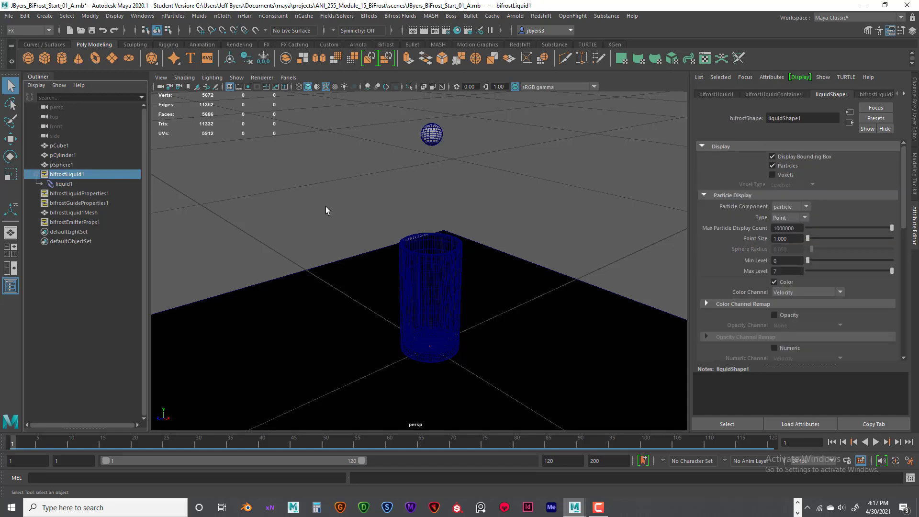
{"action": "left_click", "coordinate": [236, 77]}
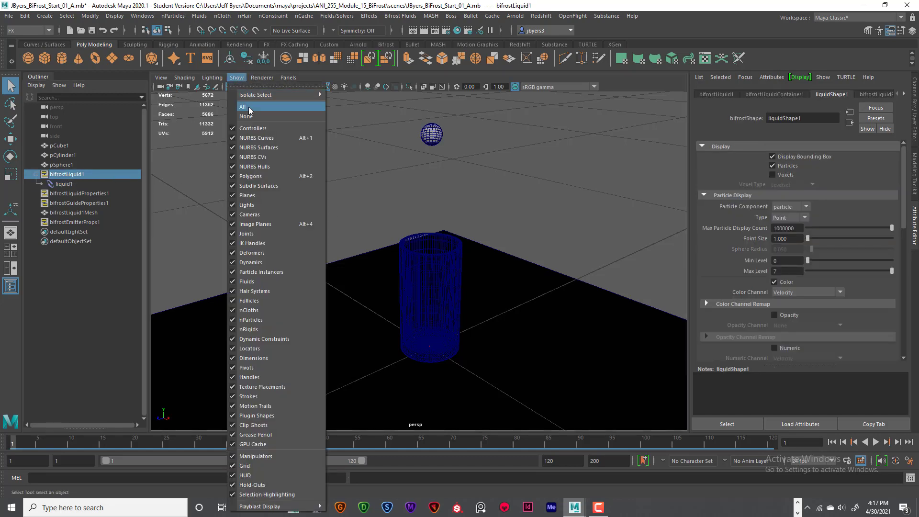
{"action": "left_click", "coordinate": [530, 207]}
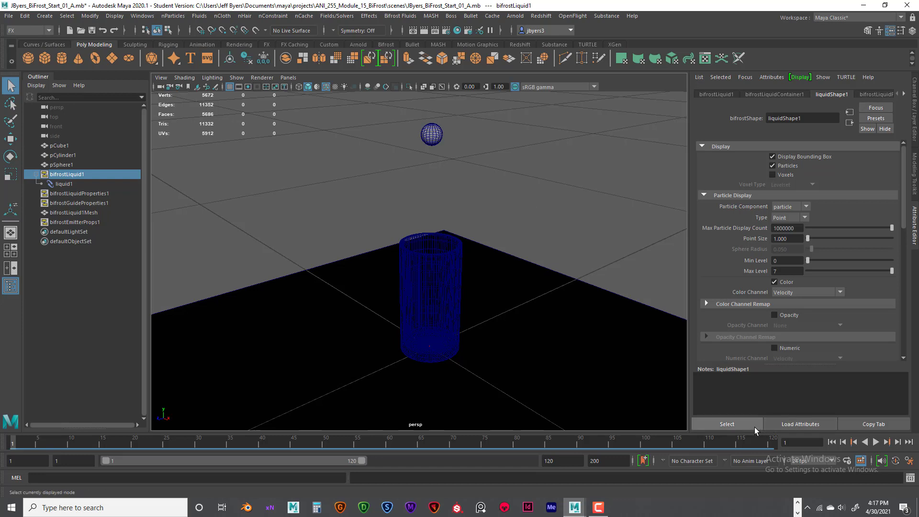
- Play the simulation briefly, stop it and return to the first frame
{"action": "left_click", "coordinate": [876, 442]}
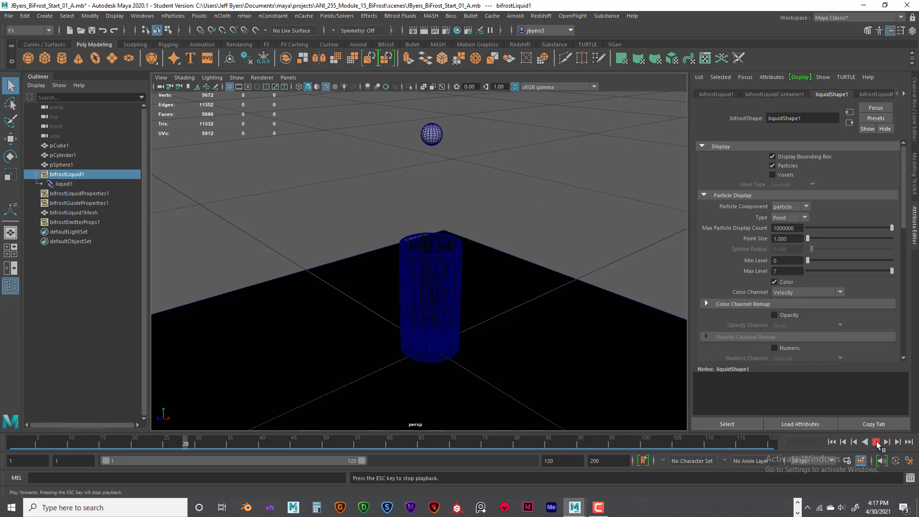
{"action": "left_click", "coordinate": [876, 442]}
{"action": "left_click", "coordinate": [831, 442]}
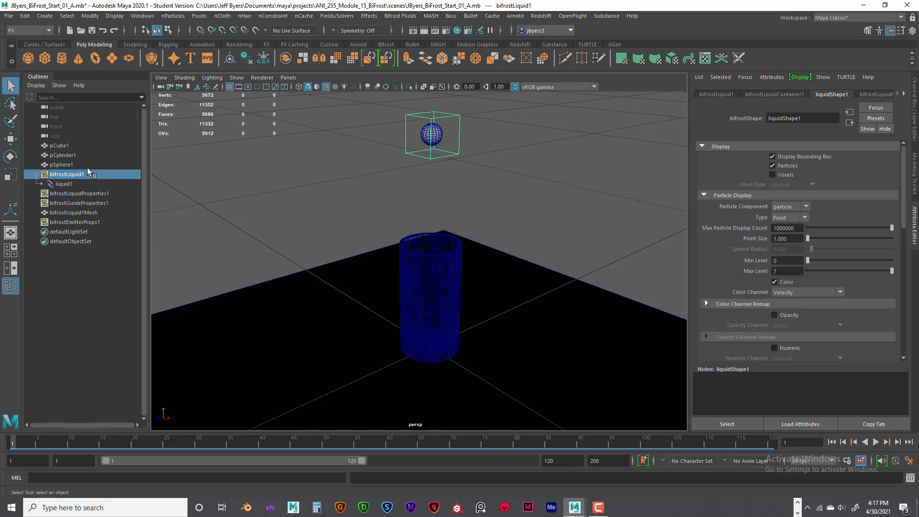
- Add the drinking glass pCylinder1 as a Bifrost collider for bifrostLiquid1
{"action": "left_click", "coordinate": [68, 175]}
{"action": "left_click", "coordinate": [444, 266], "text": "shift"}
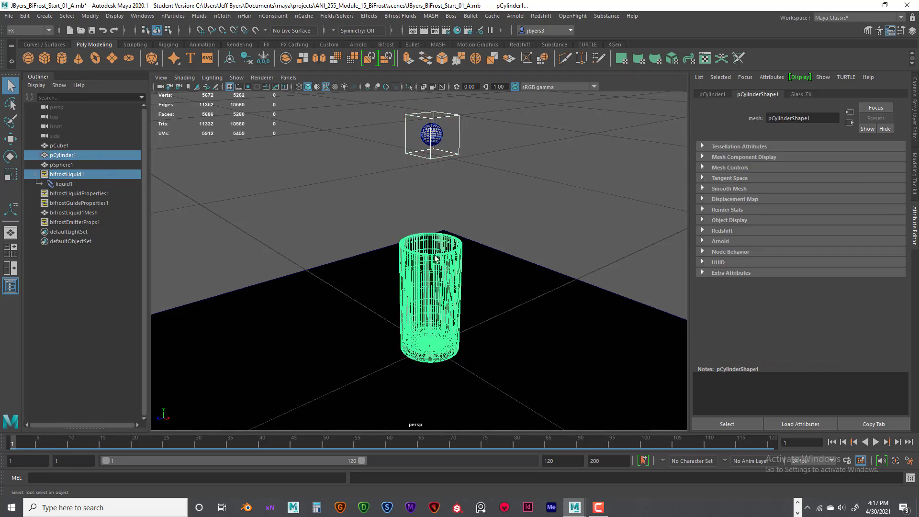
{"action": "left_click", "coordinate": [399, 16]}
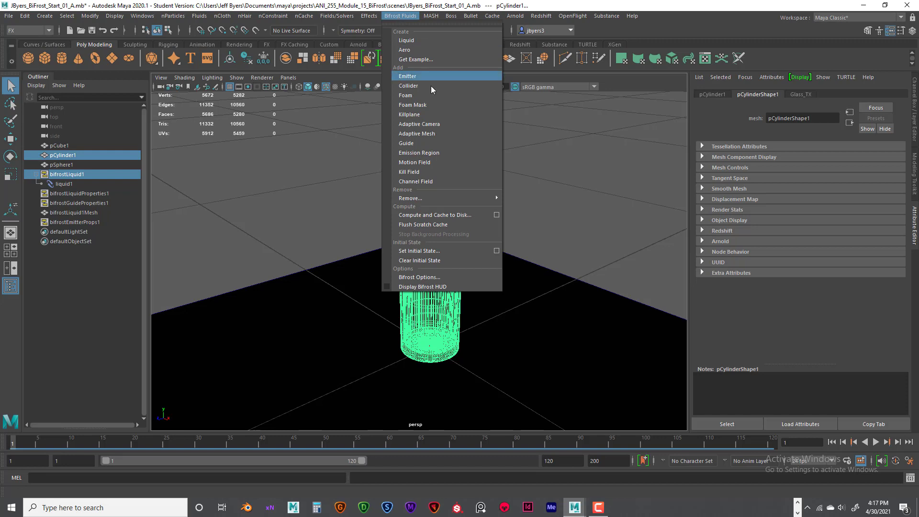
{"action": "left_click", "coordinate": [418, 86]}
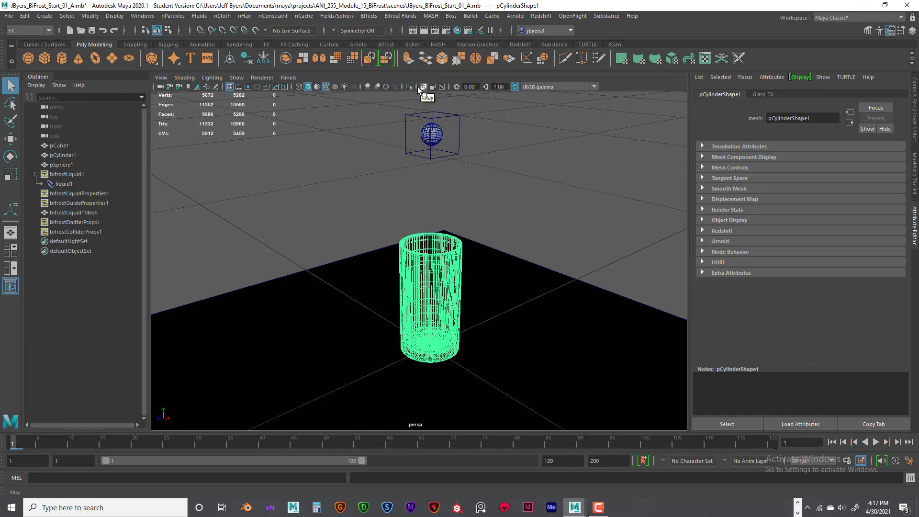
- Add the table pCube1 as a Bifrost collider for bifrostLiquid1
{"action": "left_click", "coordinate": [528, 297]}
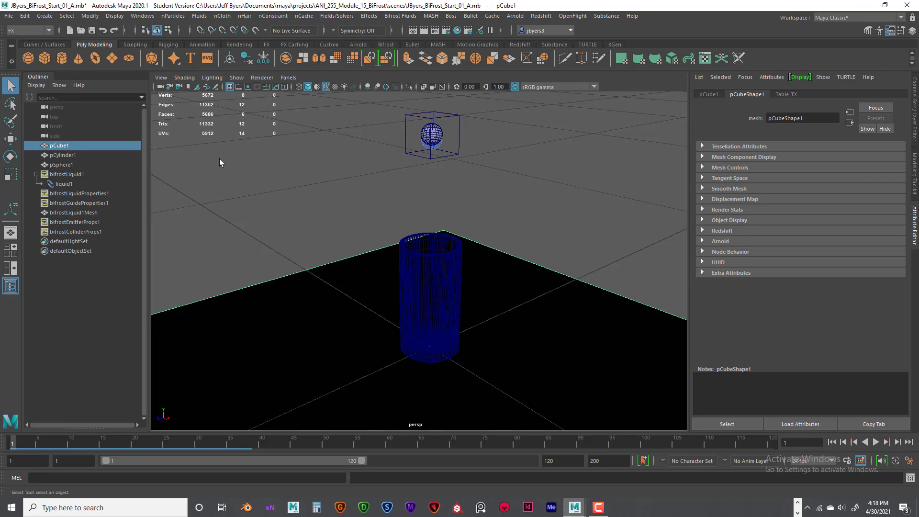
{"action": "left_click", "coordinate": [76, 173]}
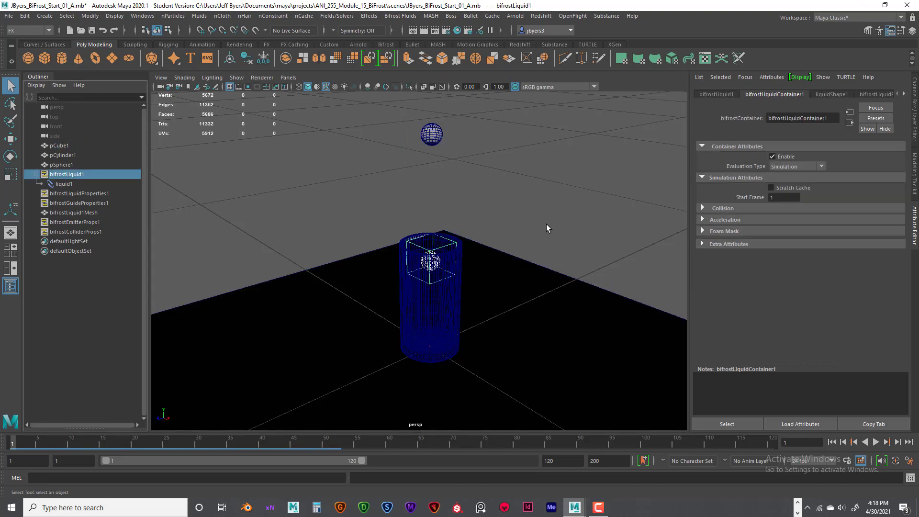
{"action": "left_click", "coordinate": [603, 331], "text": "shift"}
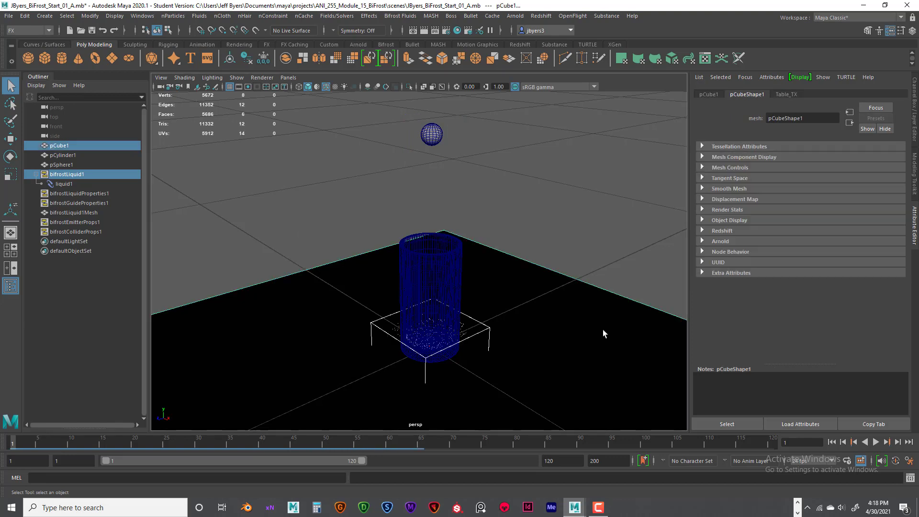
{"action": "left_click", "coordinate": [401, 18]}
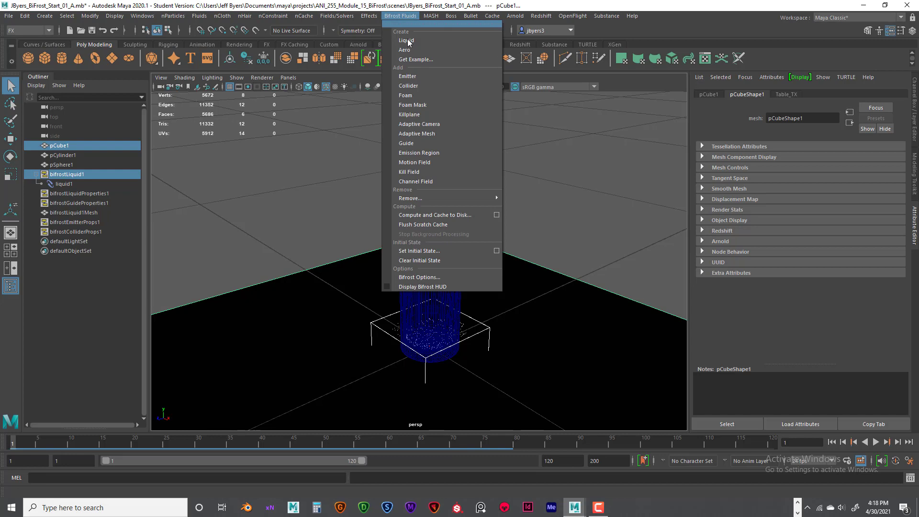
{"action": "left_click", "coordinate": [418, 85]}
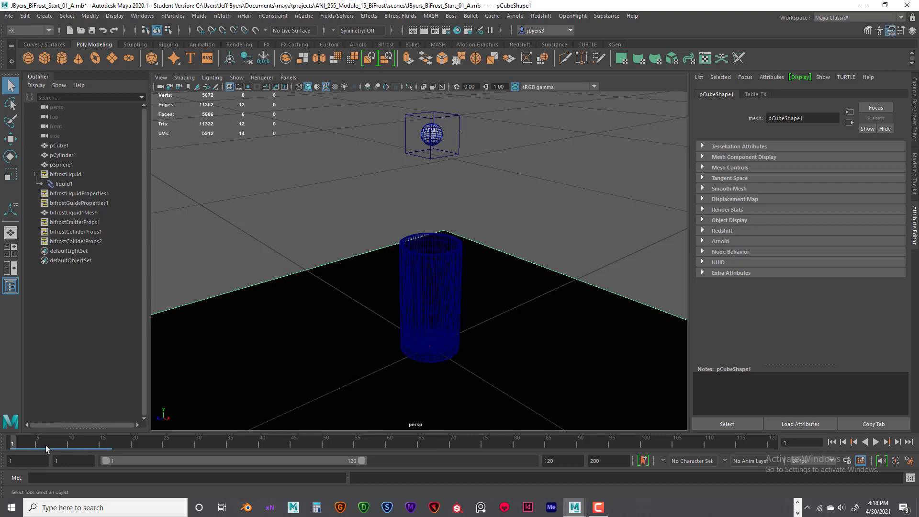
- Turn off Cached Playback and view its cache mode options
{"action": "left_click", "coordinate": [861, 461]}
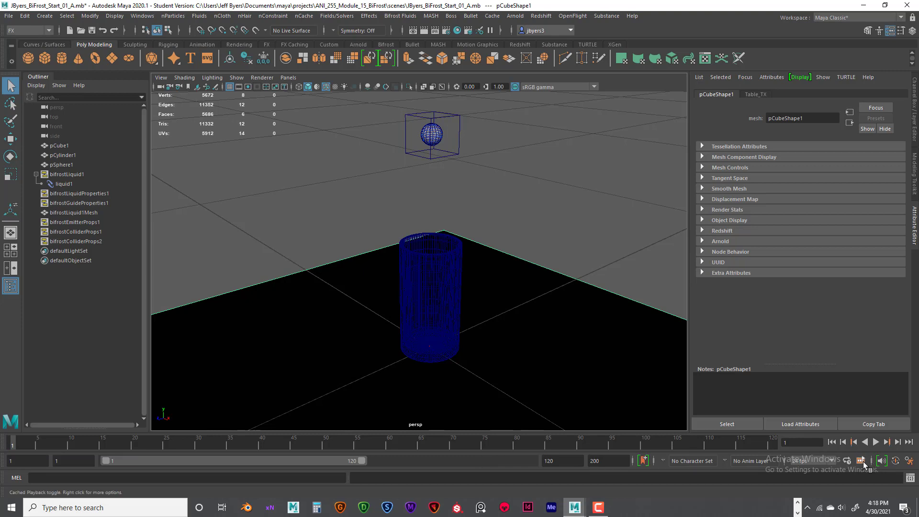
{"action": "left_click", "coordinate": [861, 461]}
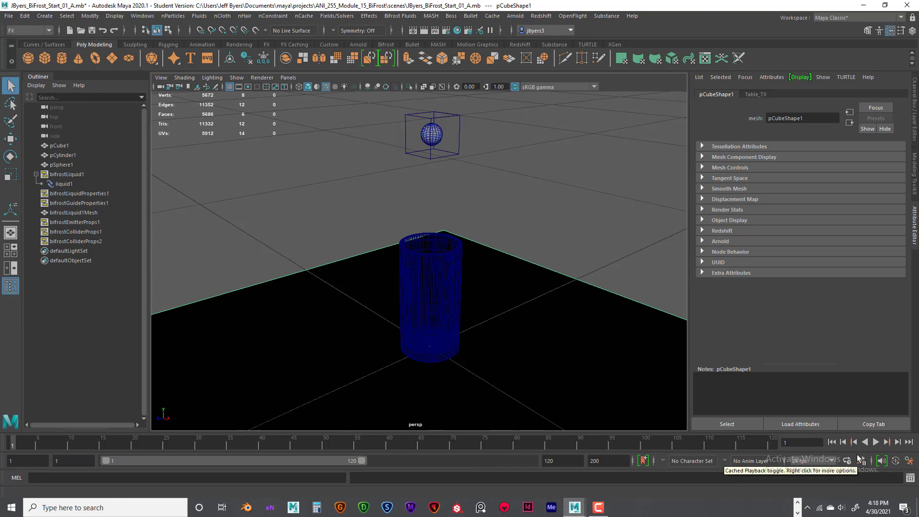
{"action": "right_click", "coordinate": [861, 461]}
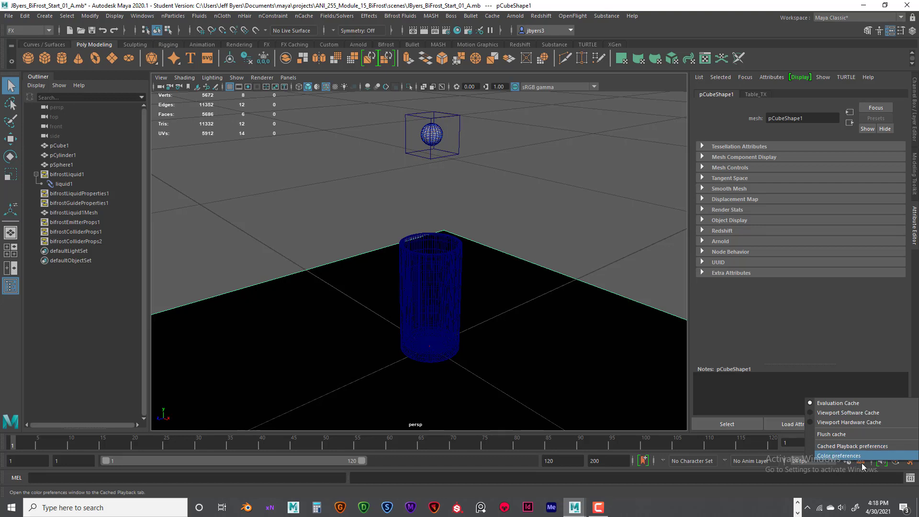
{"action": "left_click", "coordinate": [570, 237]}
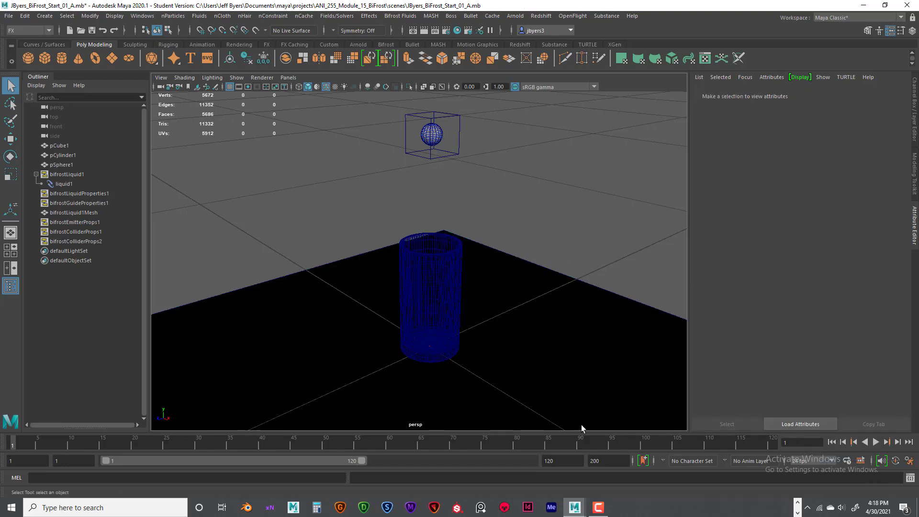
- Turn Cached Playback back on through the timeline's playback options
{"action": "right_click", "coordinate": [478, 445]}
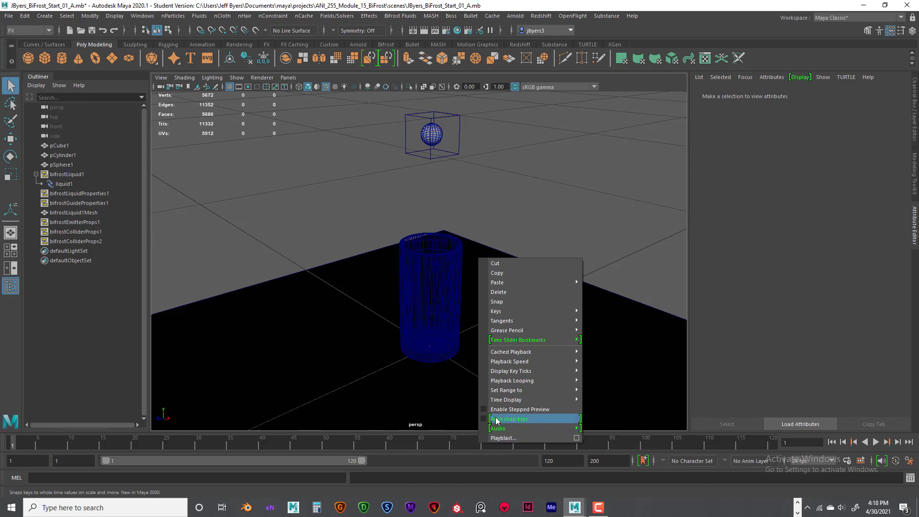
{"action": "mouse_move", "coordinate": [503, 355]}
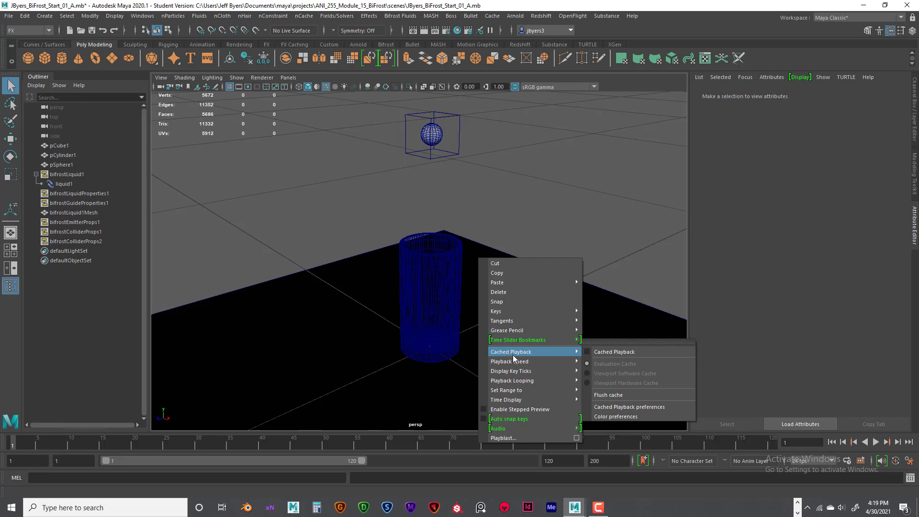
{"action": "left_click", "coordinate": [606, 354]}
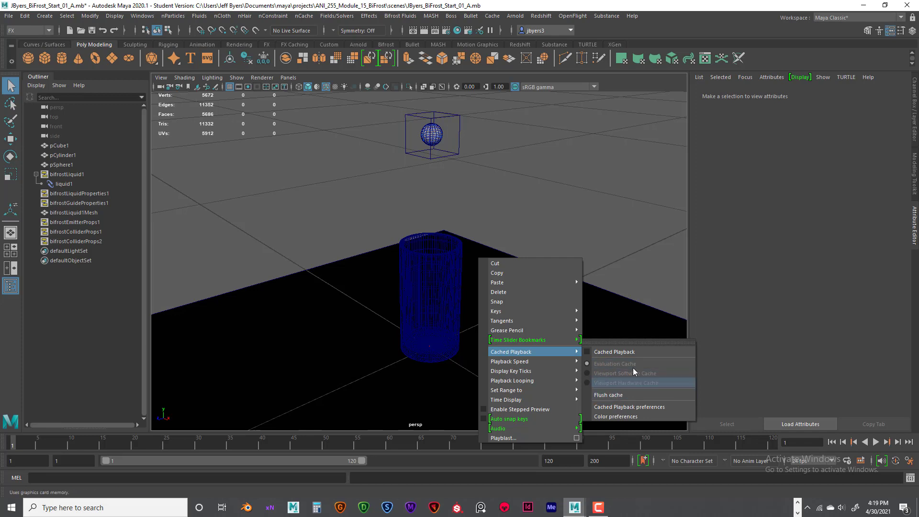
{"action": "left_click", "coordinate": [588, 351]}
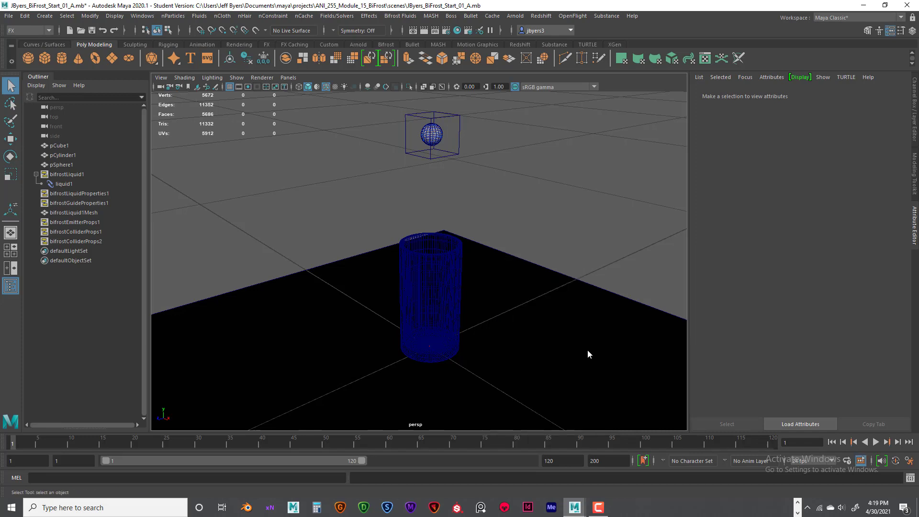
- Flush the playback cache so the simulation is cached again, and review the remaining Cached Playback options
{"action": "right_click", "coordinate": [488, 442]}
{"action": "mouse_move", "coordinate": [569, 351]}
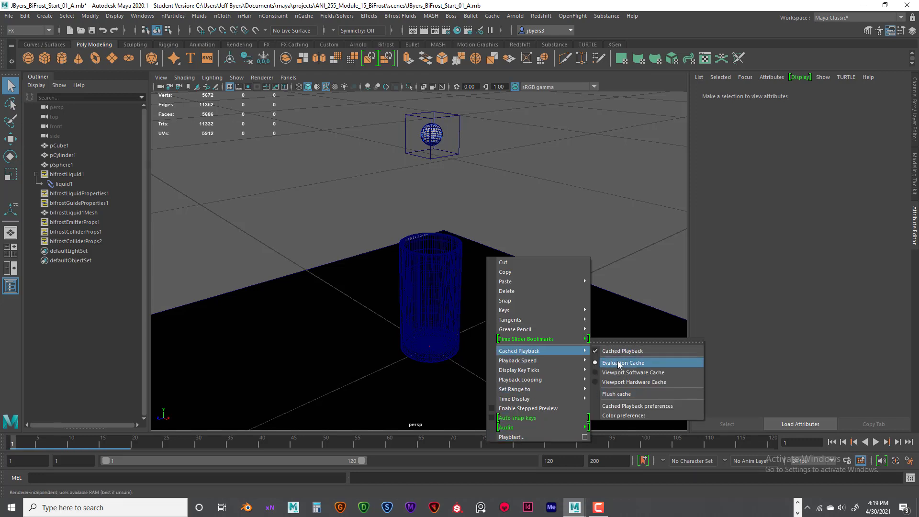
{"action": "left_click", "coordinate": [619, 395]}
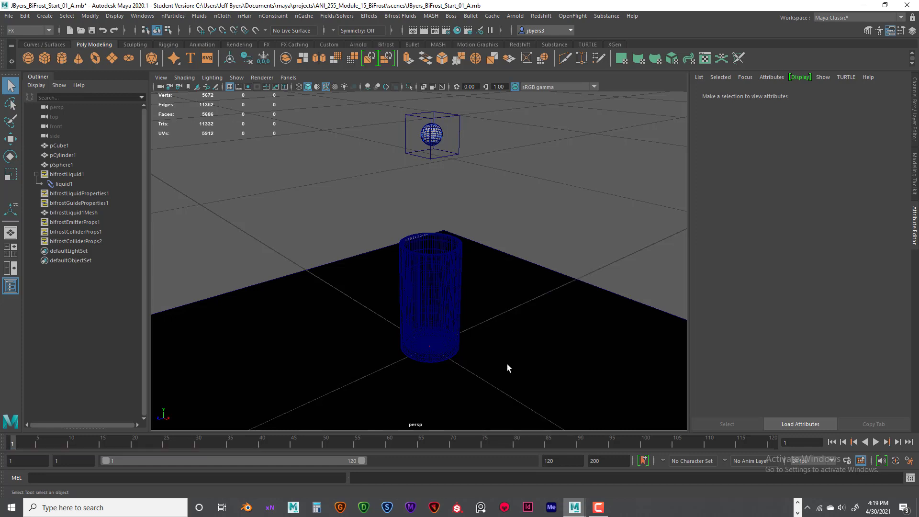
{"action": "right_click", "coordinate": [863, 461]}
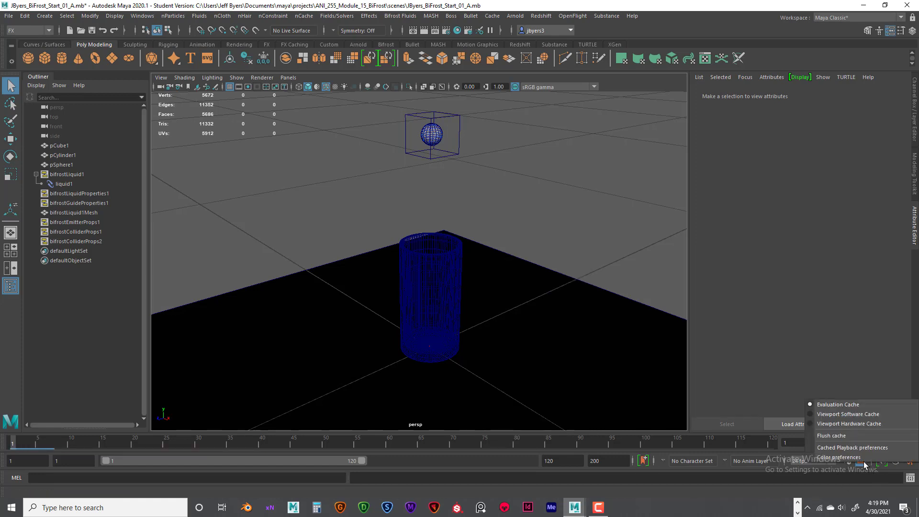
{"action": "left_click", "coordinate": [626, 280]}
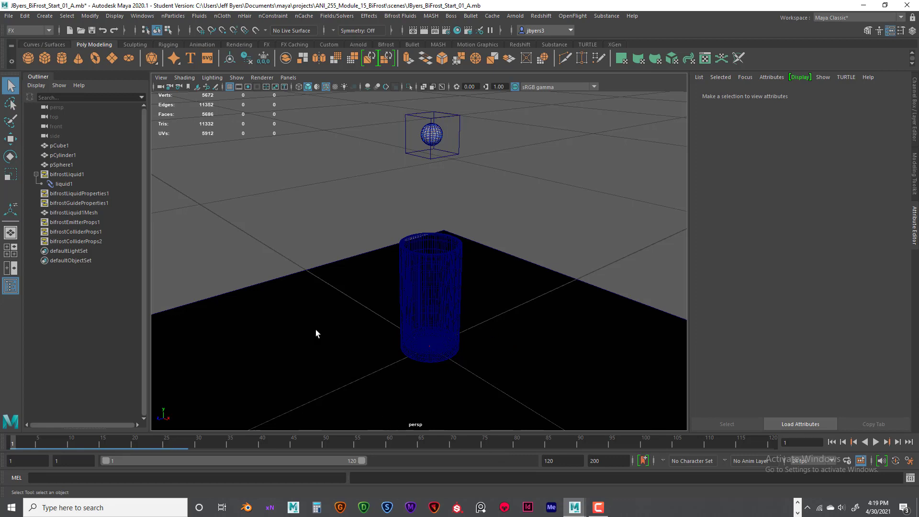
- Set the Max Particle Display Count of liquid1 to 100
{"action": "left_click", "coordinate": [68, 184]}
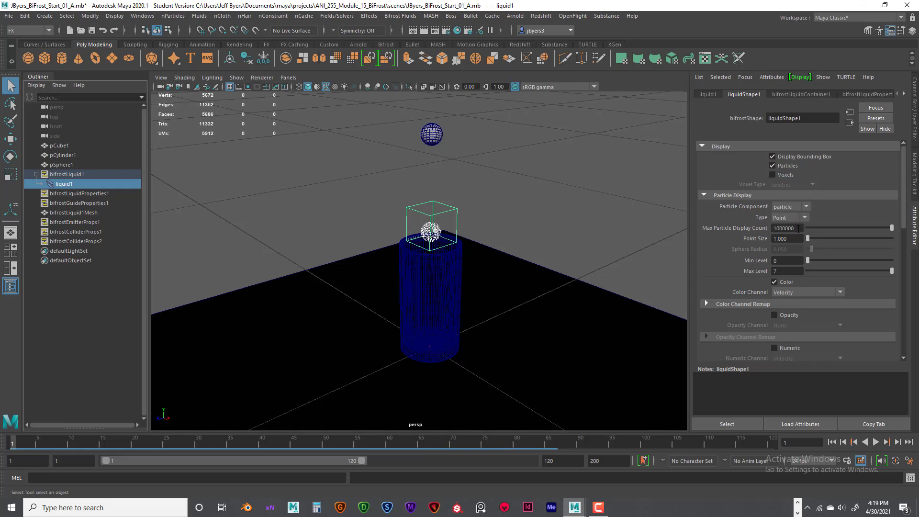
{"action": "left_click_drag", "start_coordinate": [799, 229], "coordinate": [774, 229]}
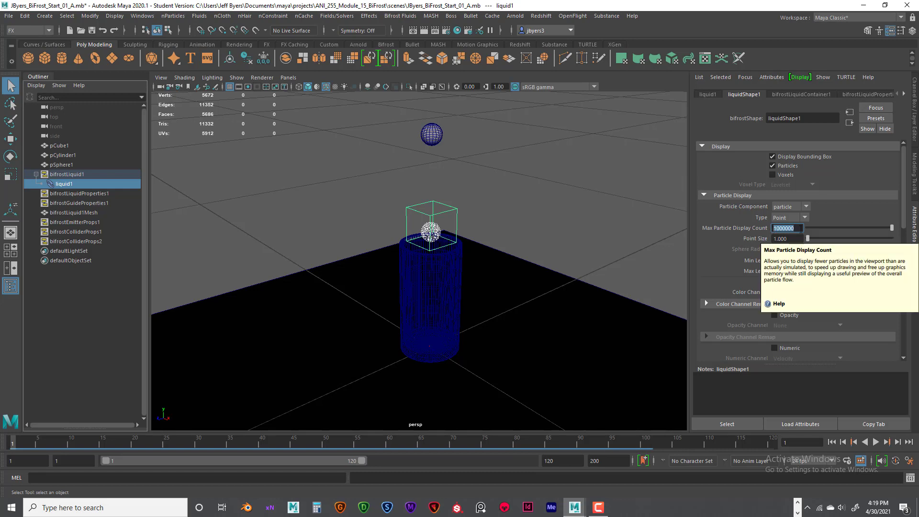
{"action": "left_click", "coordinate": [796, 228]}
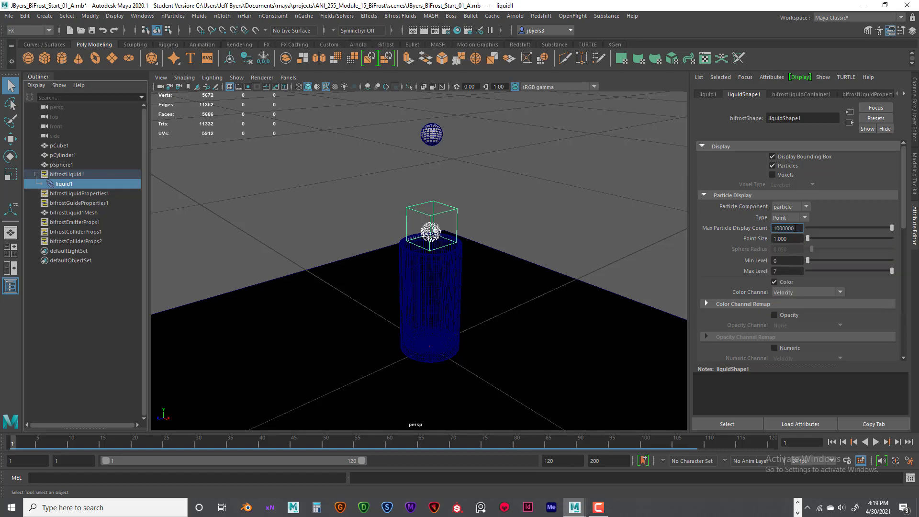
{"action": "left_click_drag", "start_coordinate": [794, 228], "coordinate": [773, 228]}
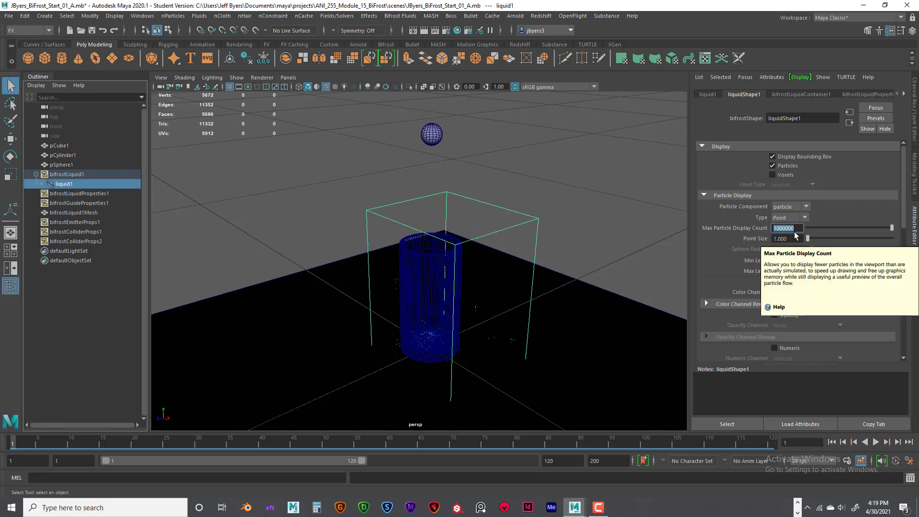
{"action": "type", "text": "100"}
{"action": "key", "text": "Return"}
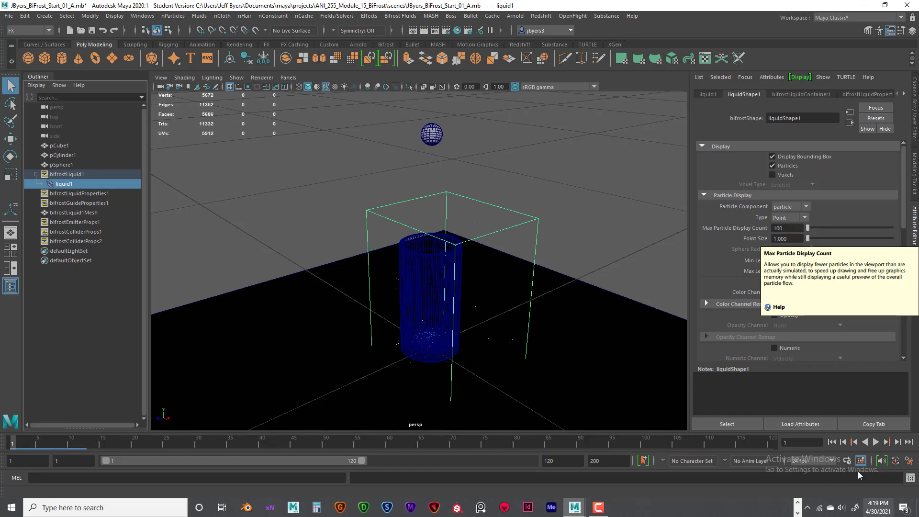
- Play the simulation briefly with the reduced particle display and return to the first frame
{"action": "left_click", "coordinate": [876, 442]}
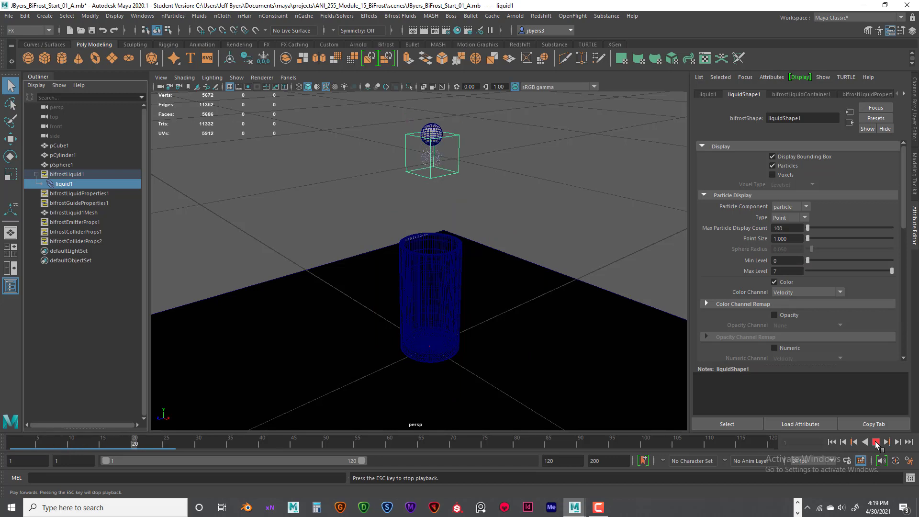
{"action": "left_click", "coordinate": [876, 442]}
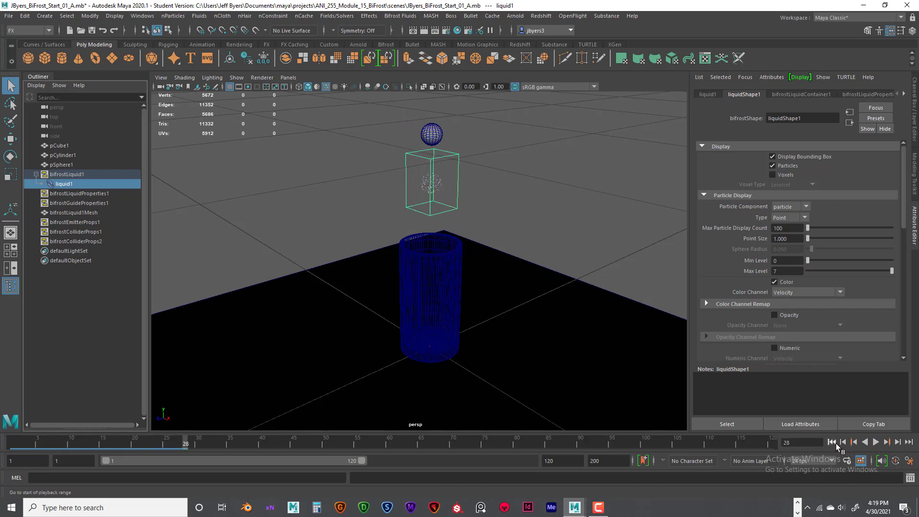
{"action": "left_click", "coordinate": [834, 442]}
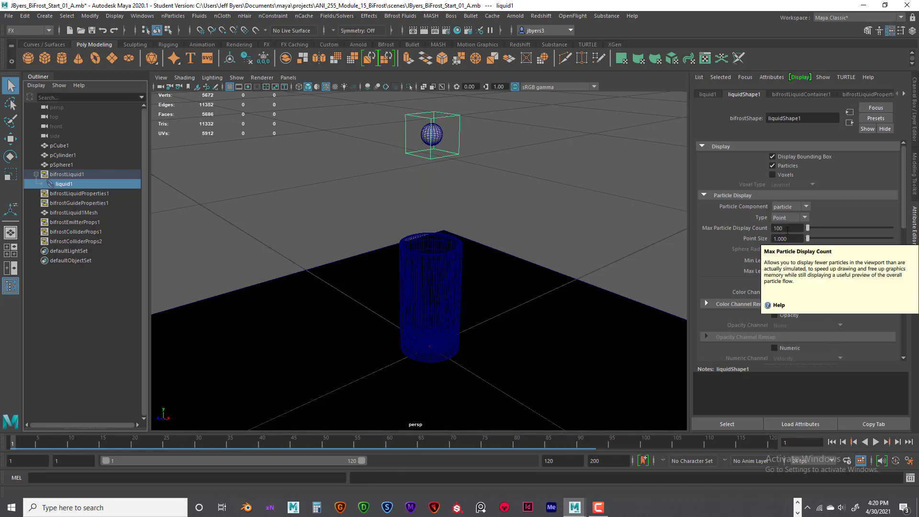
- Set the particle Point Size of liquid1 to 10
{"action": "double_click", "coordinate": [776, 229]}
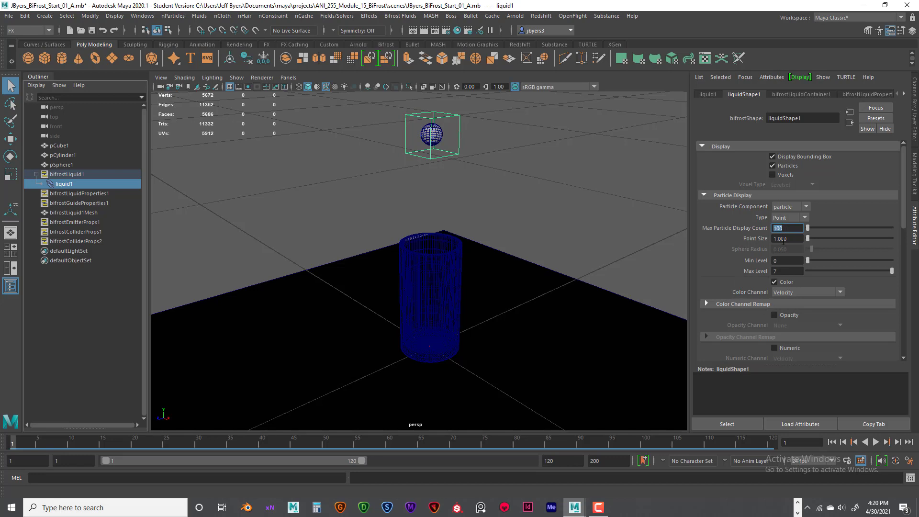
{"action": "left_click", "coordinate": [772, 239]}
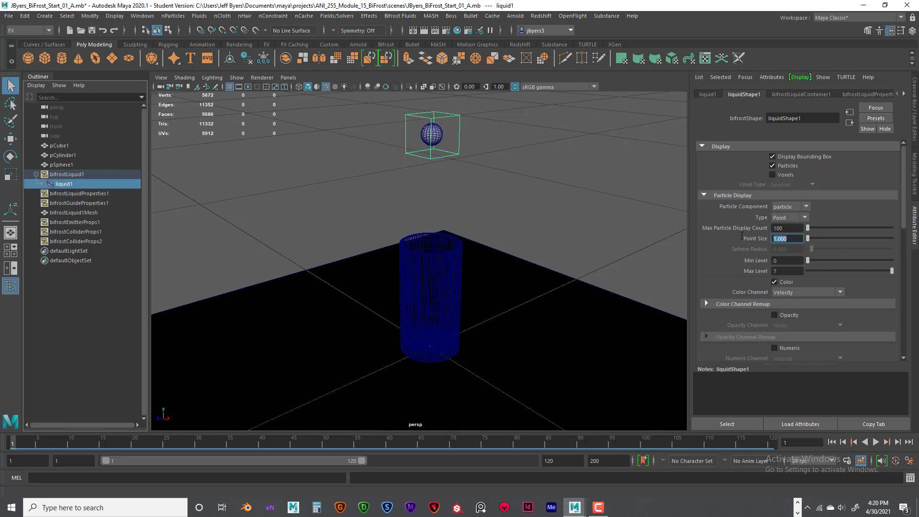
{"action": "type", "text": "10"}
{"action": "key", "text": "Return"}
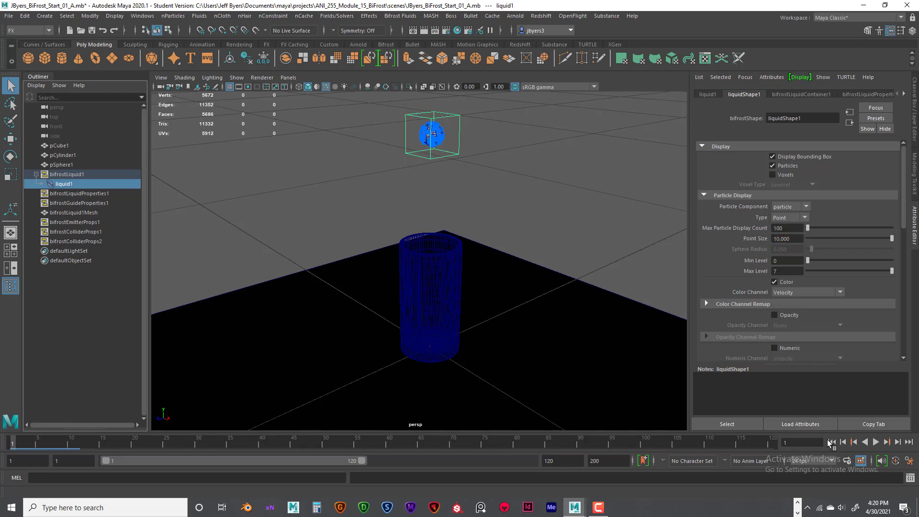
- Play back the falling liquid with the enlarged points and rewind to the start of the playback range
{"action": "left_click", "coordinate": [880, 443]}
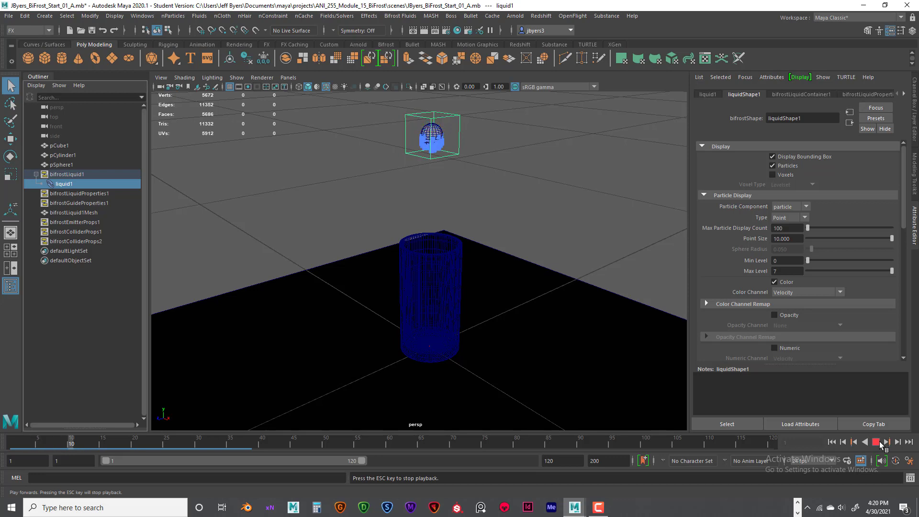
{"action": "left_click", "coordinate": [876, 441]}
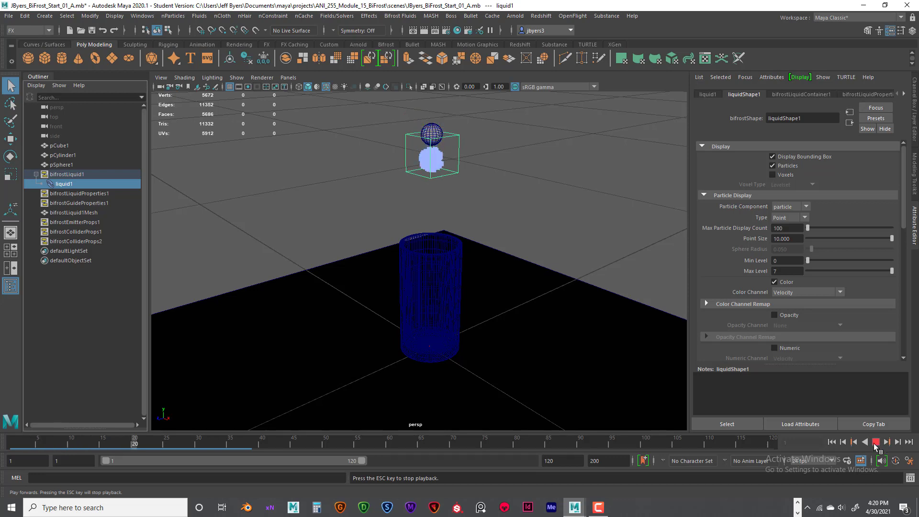
{"action": "left_click", "coordinate": [840, 444]}
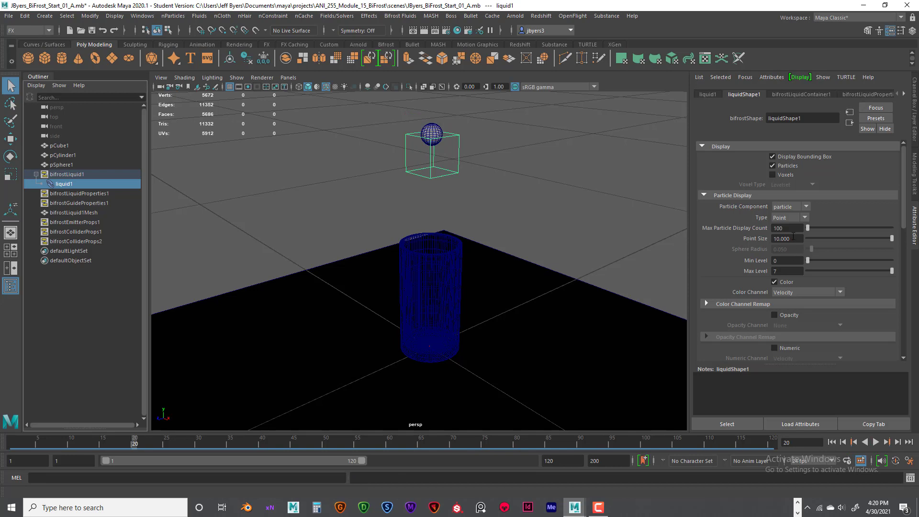
{"action": "double_click", "coordinate": [788, 238]}
{"action": "left_click", "coordinate": [833, 442]}
{"action": "left_click", "coordinate": [877, 443]}
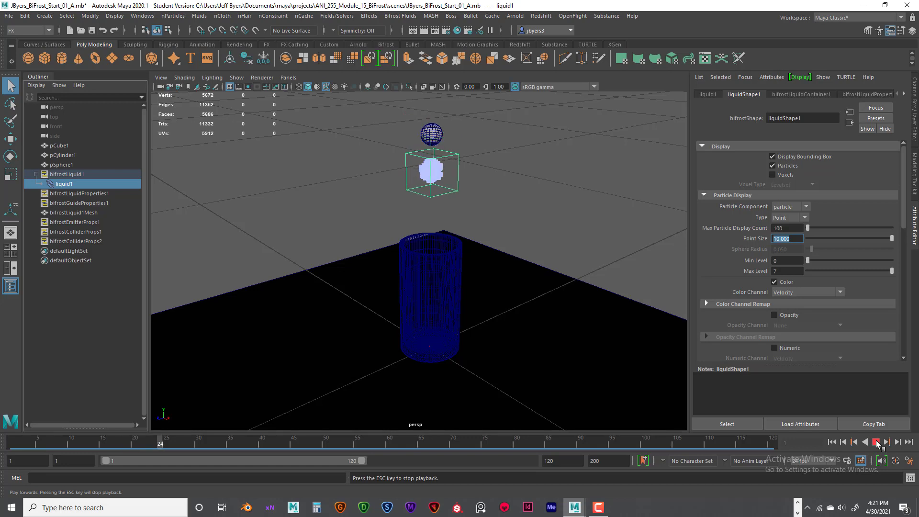
{"action": "left_click", "coordinate": [877, 442]}
{"action": "left_click", "coordinate": [832, 442]}
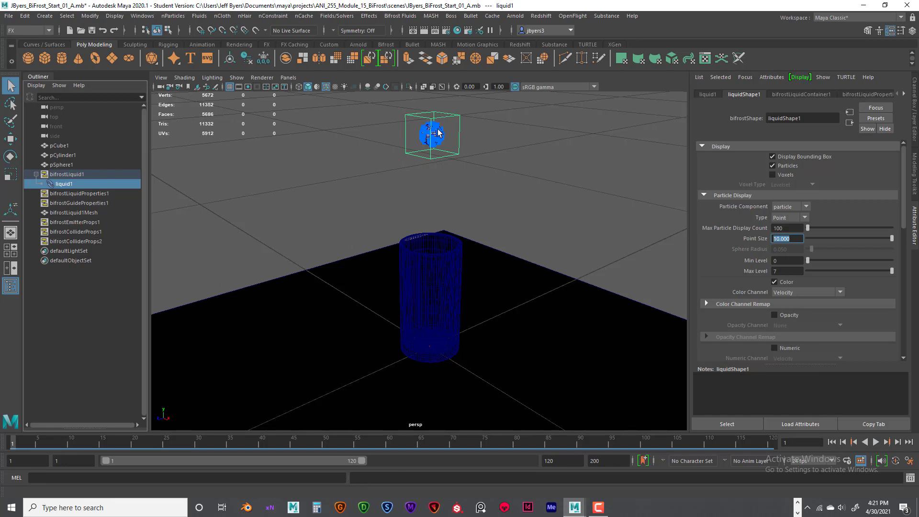
- Enable Continuous Emission on bifrostEmitterProps1
{"action": "left_click", "coordinate": [71, 222]}
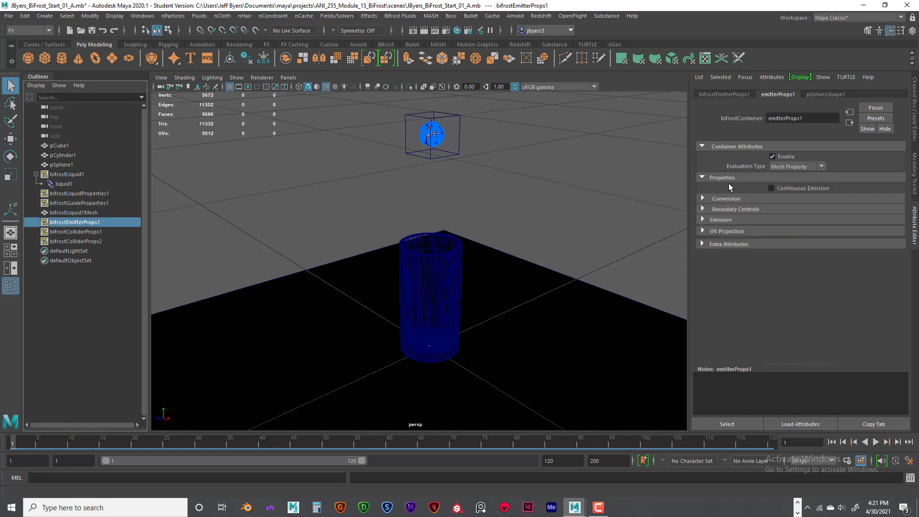
{"action": "left_click", "coordinate": [776, 188]}
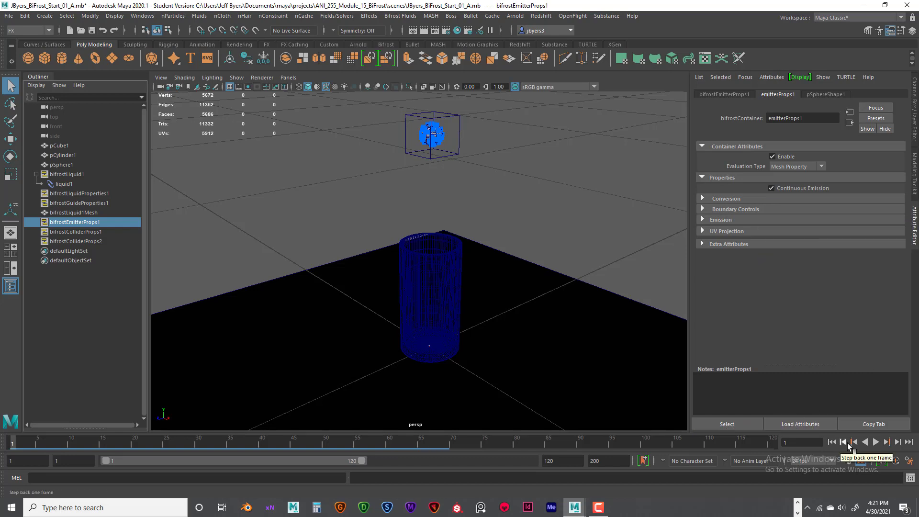
- Extend the end of the playback range to frame 400 and play the continuously emitting simulation
{"action": "double_click", "coordinate": [552, 461]}
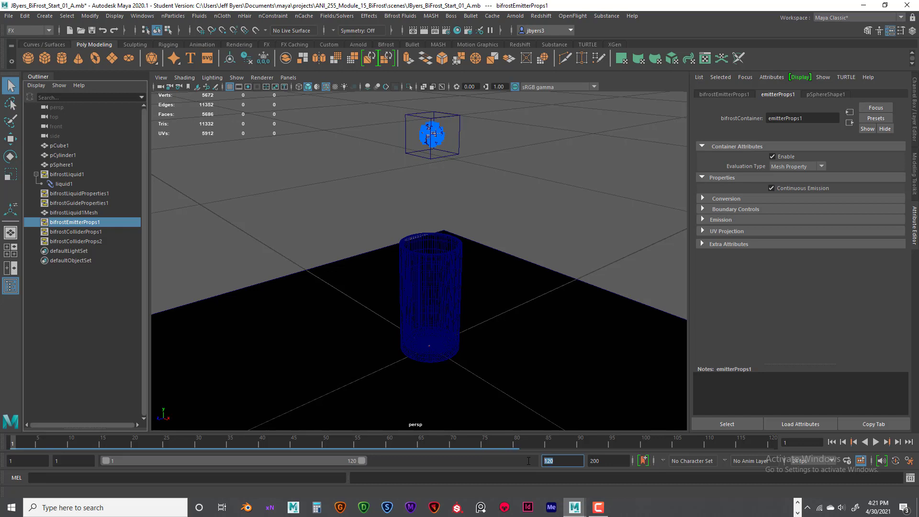
{"action": "type", "text": "400"}
{"action": "key", "text": "Return"}
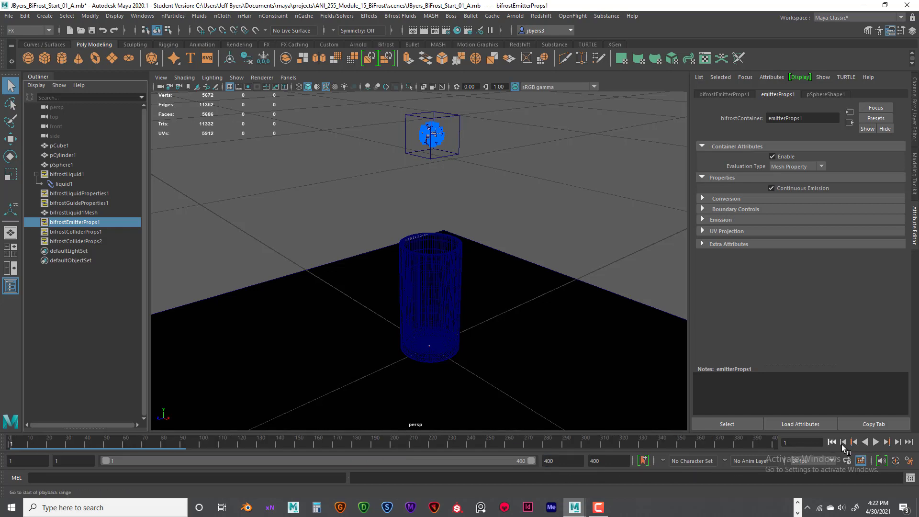
{"action": "left_click", "coordinate": [876, 441]}
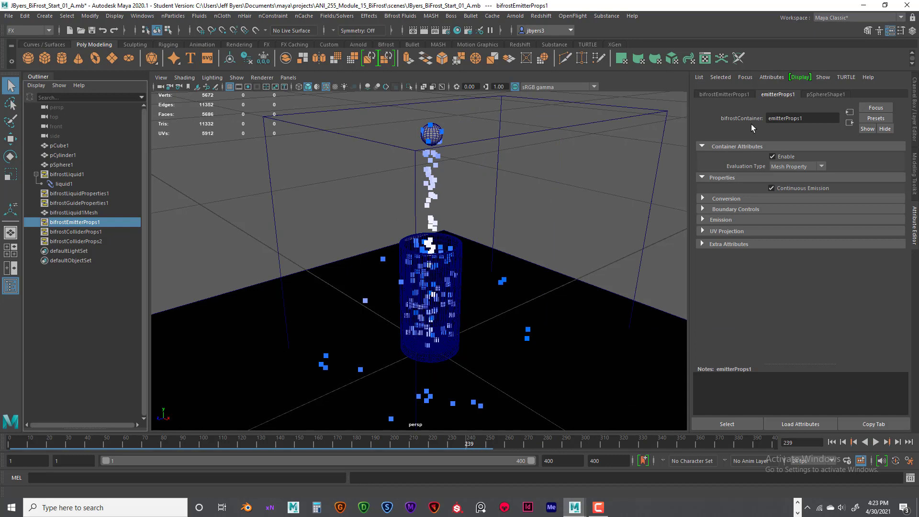
- Set the Point Size of liquid1 to 1 and its Max Particle Display Count to 100000
{"action": "left_click", "coordinate": [81, 184]}
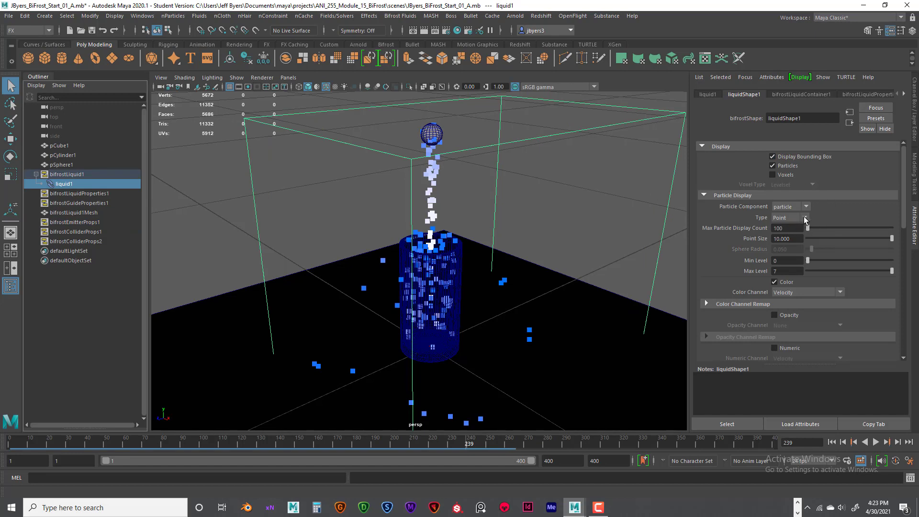
{"action": "left_click_drag", "start_coordinate": [795, 239], "coordinate": [760, 239]}
{"action": "type", "text": "1"}
{"action": "key", "text": "Return"}
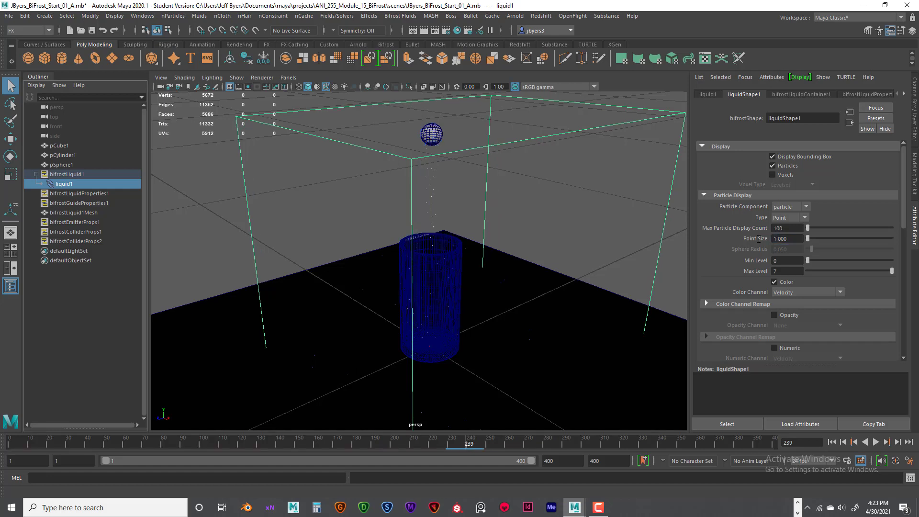
{"action": "left_click_drag", "start_coordinate": [794, 229], "coordinate": [775, 228]}
{"action": "type", "text": "1000"}
{"action": "key", "text": "Return"}
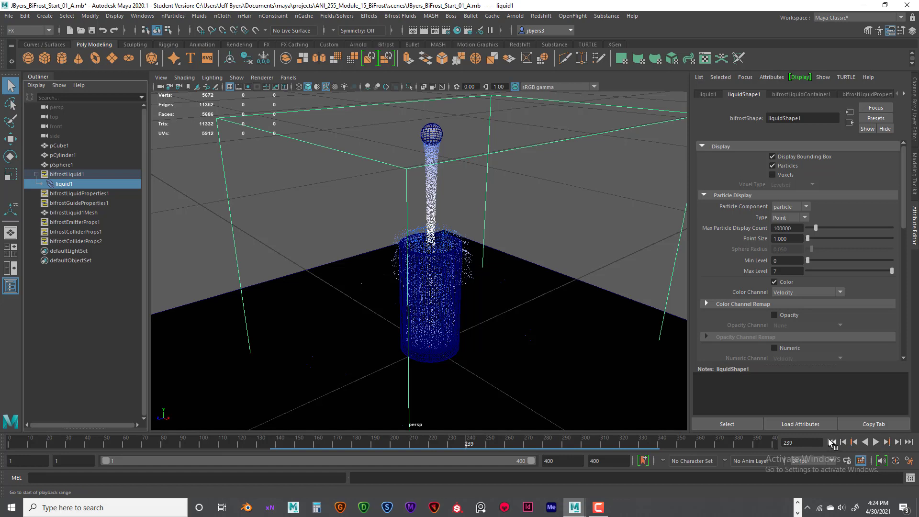
- Return to the first frame and flush the playback cache
{"action": "left_click", "coordinate": [832, 442]}
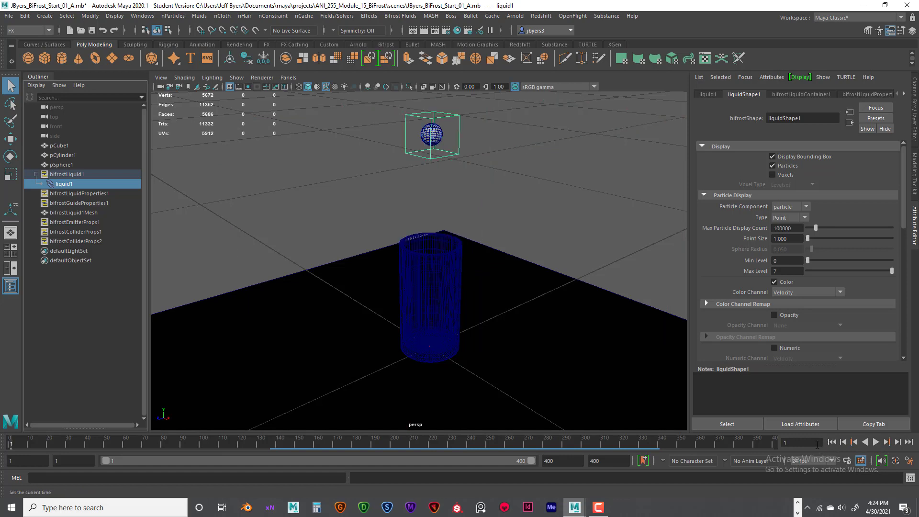
{"action": "right_click", "coordinate": [863, 461]}
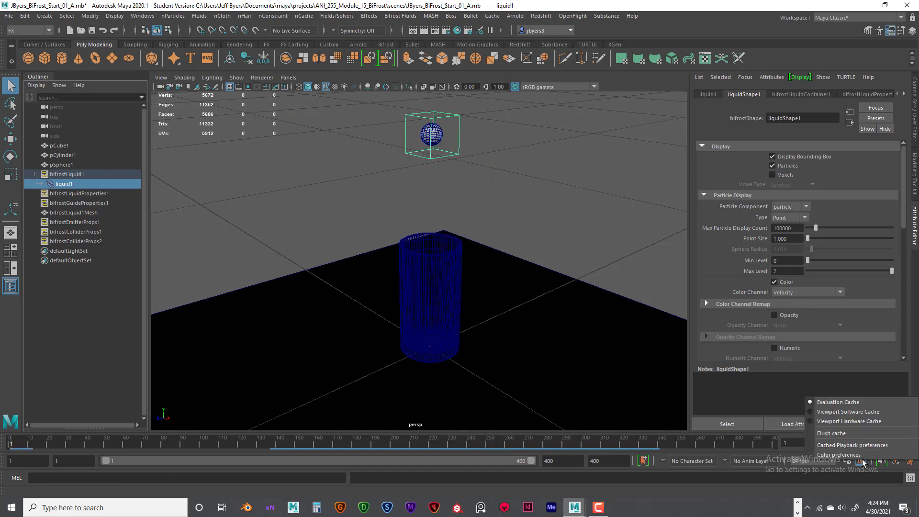
{"action": "left_click", "coordinate": [847, 433]}
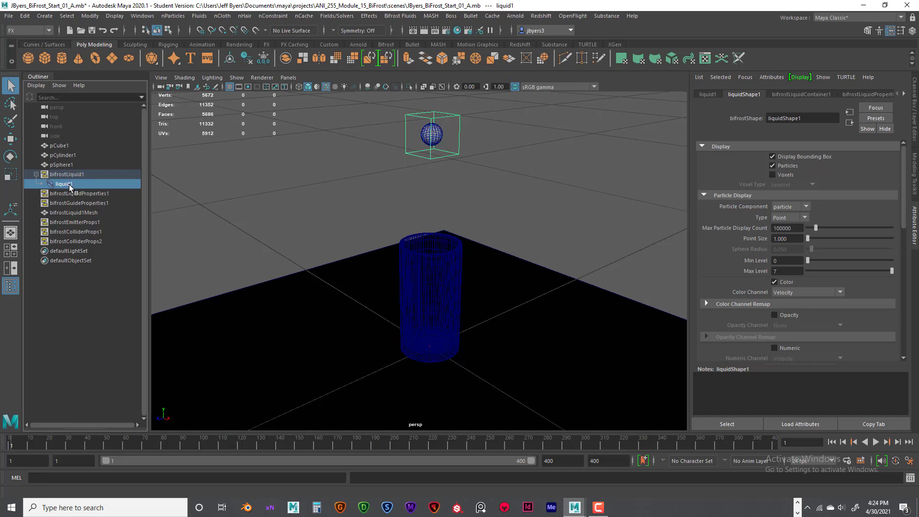
- Display the attributes of bifrostEmitterProps1 in the Channel Box down to Bifrost Continuous Emission
{"action": "left_click", "coordinate": [92, 223]}
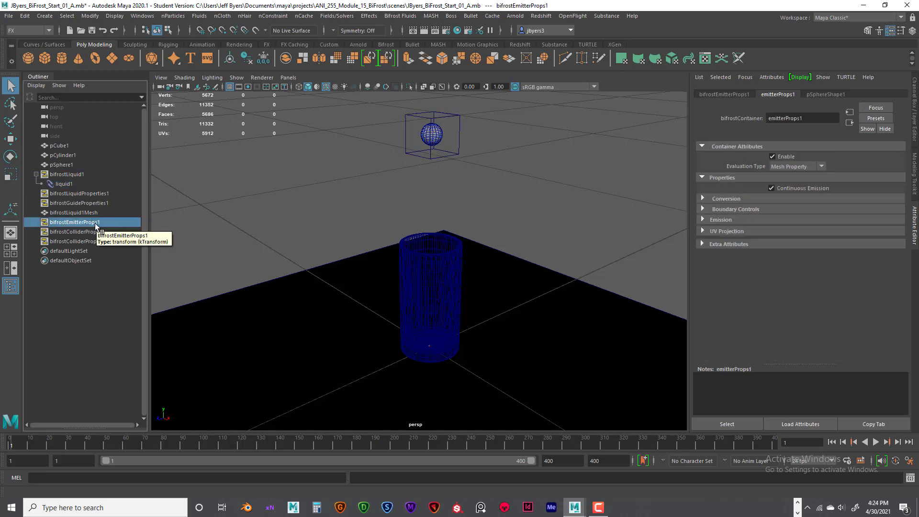
{"action": "key", "text": "ctrl+a"}
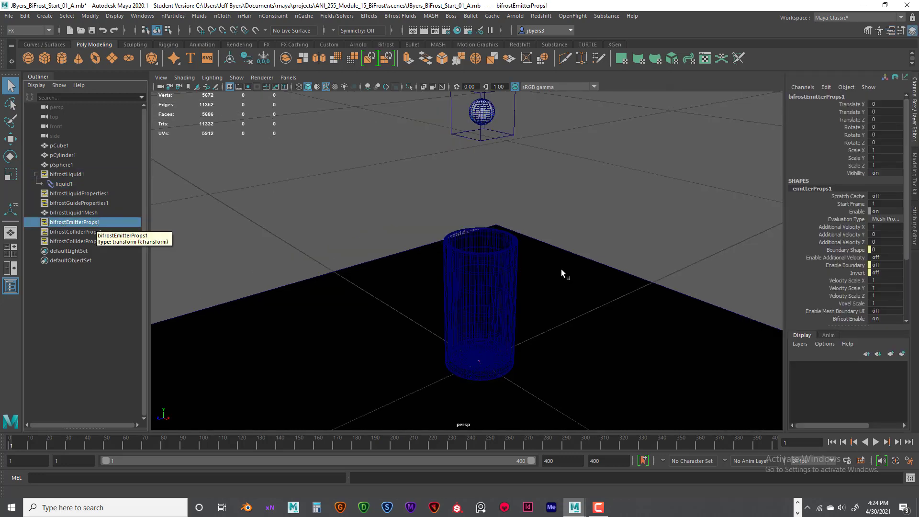
{"action": "scroll", "coordinate": [902, 283], "scroll_direction": "down", "scroll_amount": 1}
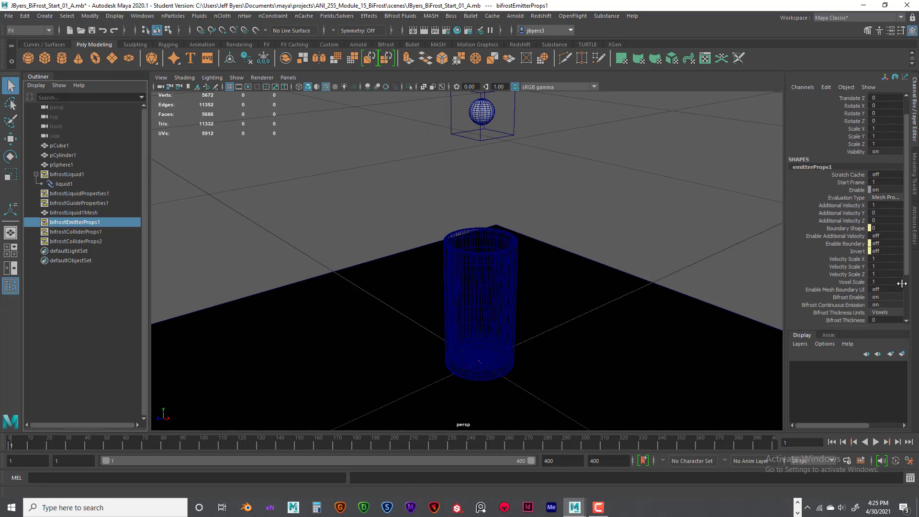
{"action": "scroll", "coordinate": [900, 276], "scroll_direction": "down", "scroll_amount": 1}
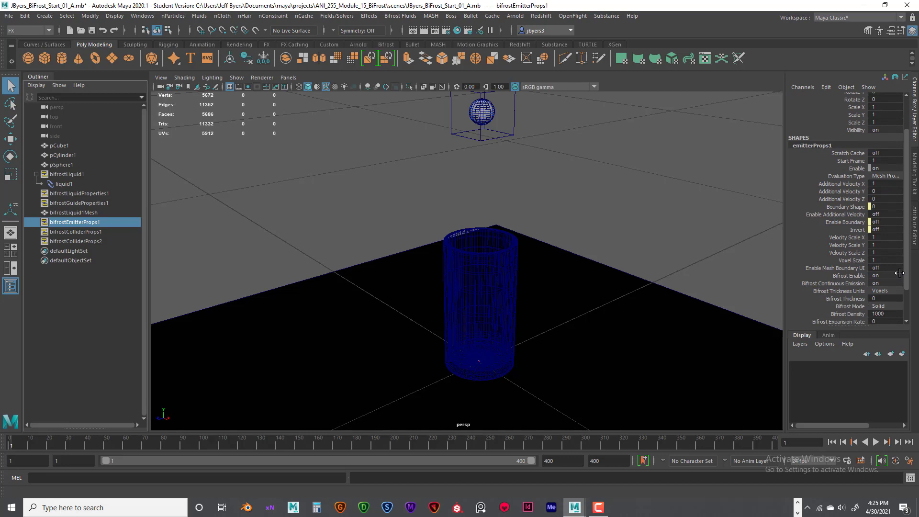
{"action": "scroll", "coordinate": [900, 273], "scroll_direction": "down", "scroll_amount": 2}
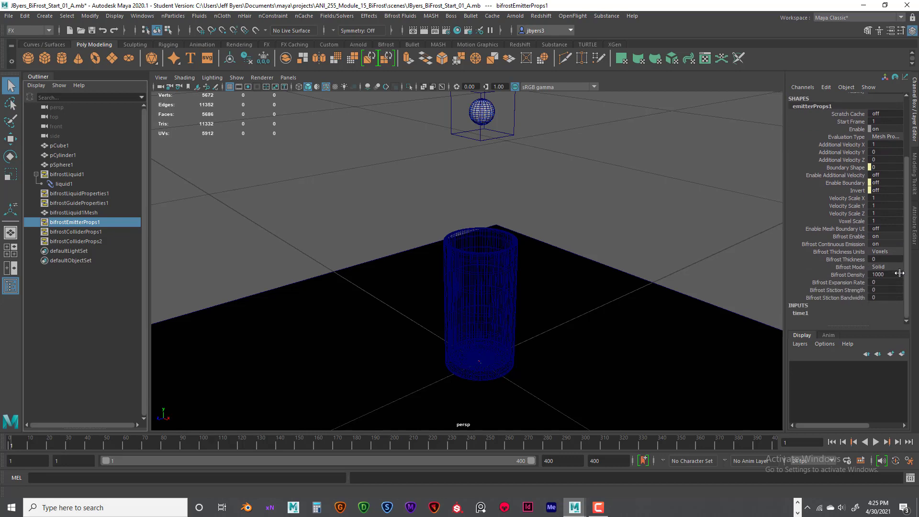
- Set Bifrost Continuous Emission to off on bifrostEmitterProps1
{"action": "left_click", "coordinate": [809, 244]}
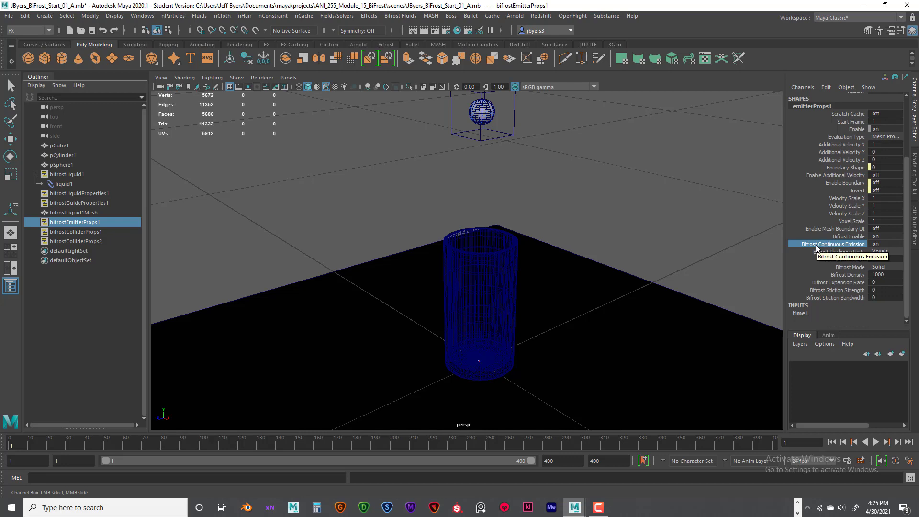
{"action": "double_click", "coordinate": [883, 245]}
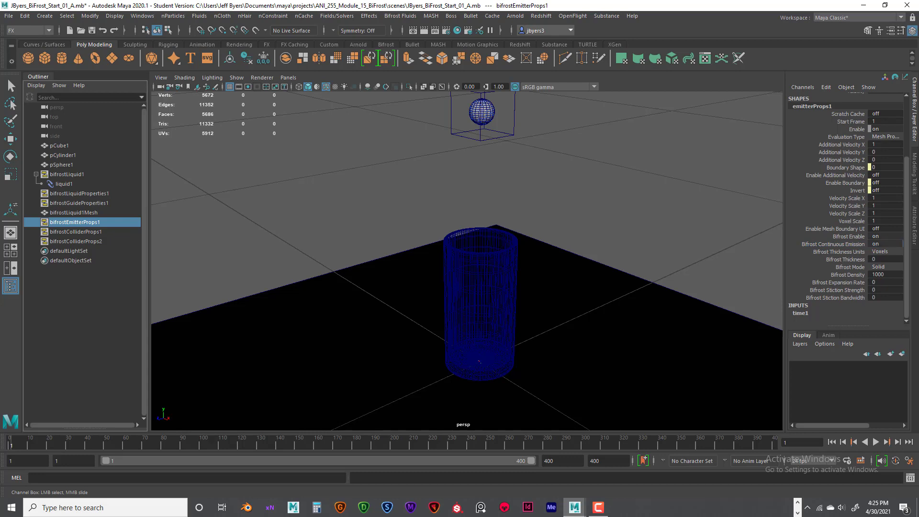
{"action": "double_click", "coordinate": [884, 245]}
{"action": "type", "text": "off"}
{"action": "key", "text": "Return"}
{"action": "right_click", "coordinate": [828, 246]}
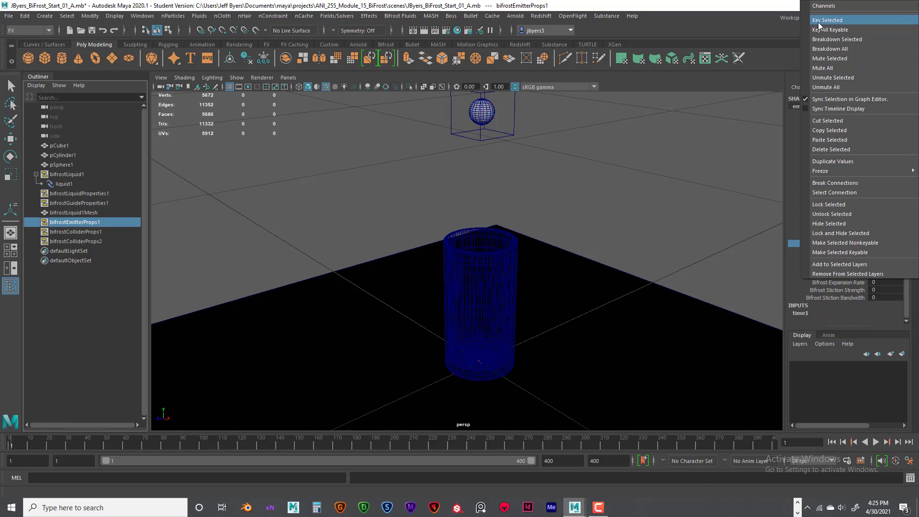
{"action": "left_click", "coordinate": [757, 20]}
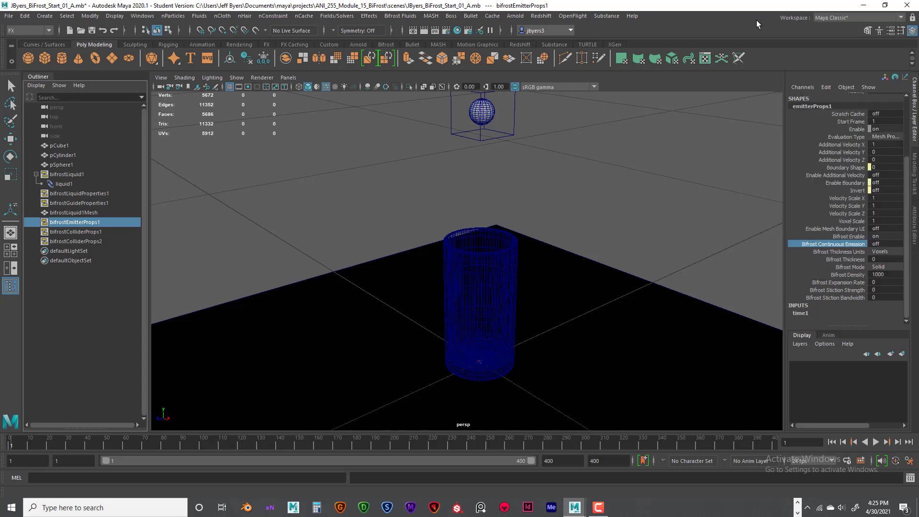
- Try to set Bifrost Continuous Emission back to on, and clear the selection
{"action": "double_click", "coordinate": [886, 245]}
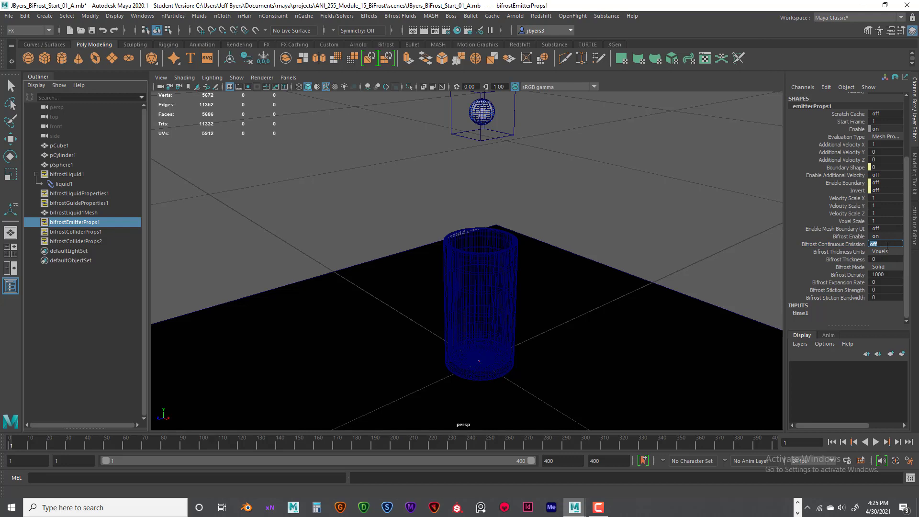
{"action": "type", "text": "0n"}
{"action": "key", "text": "Return"}
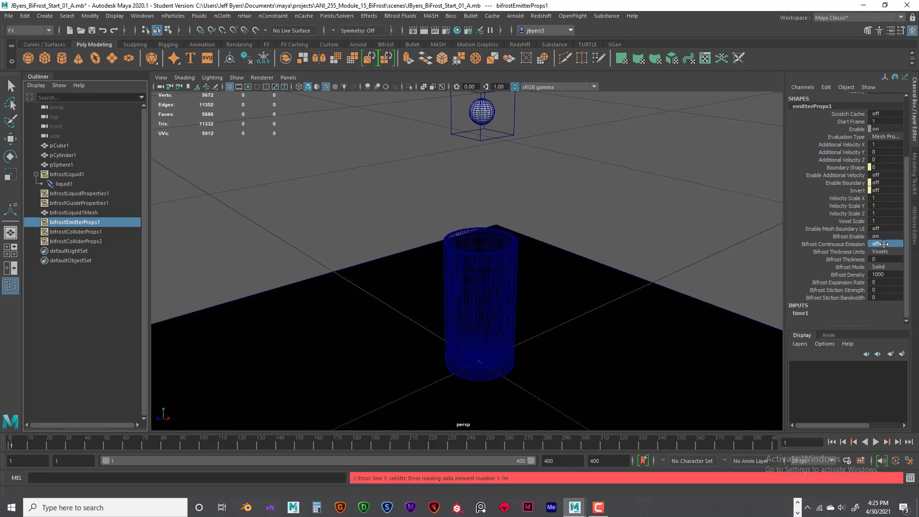
{"action": "left_click", "coordinate": [678, 223]}
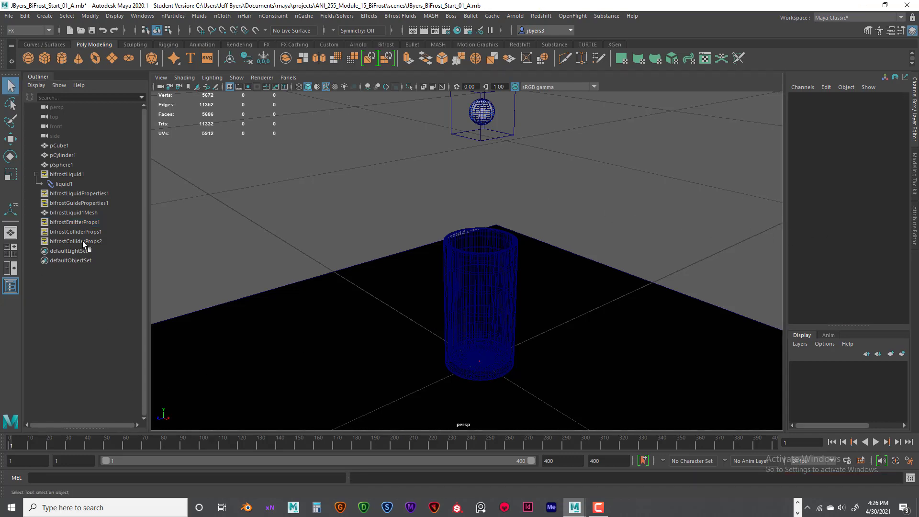
- Reselect bifrostEmitterProps1 and set its Bifrost Continuous Emission to on
{"action": "left_click", "coordinate": [87, 222]}
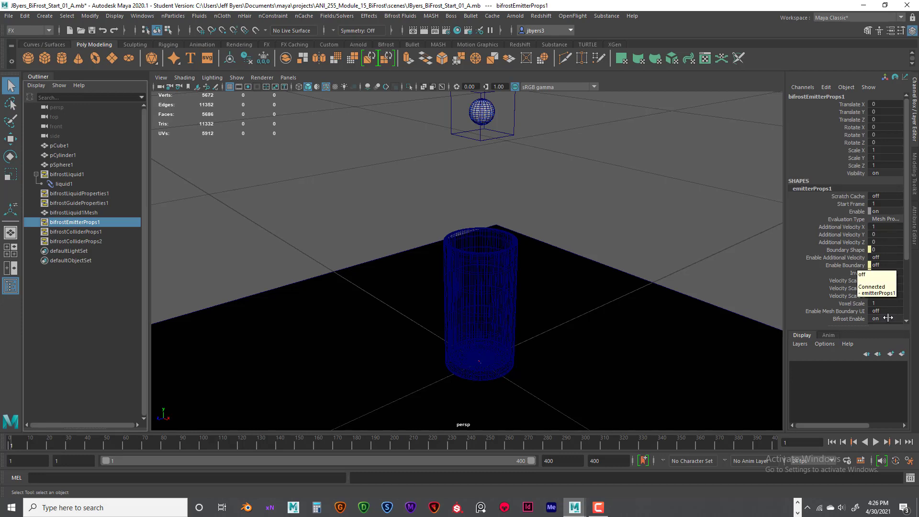
{"action": "left_click", "coordinate": [851, 319]}
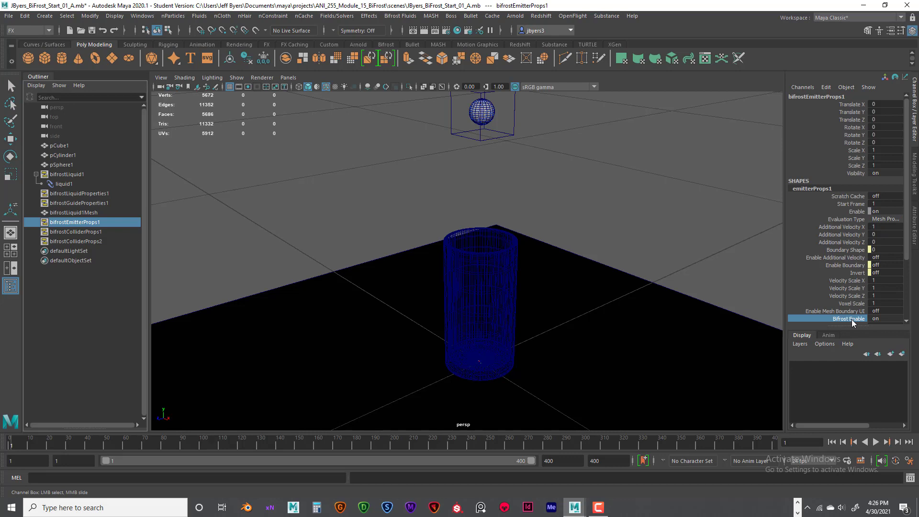
{"action": "scroll", "coordinate": [852, 320], "scroll_direction": "down", "scroll_amount": 3}
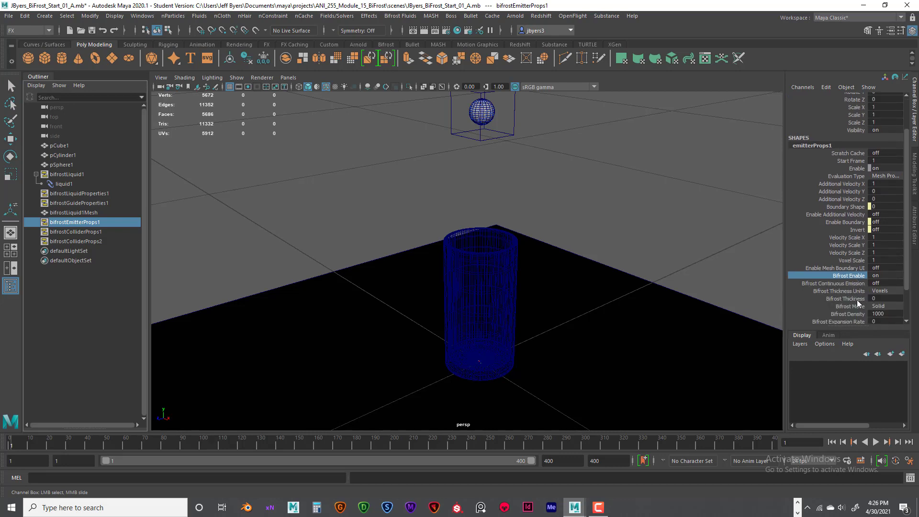
{"action": "scroll", "coordinate": [858, 303], "scroll_direction": "down", "scroll_amount": 1}
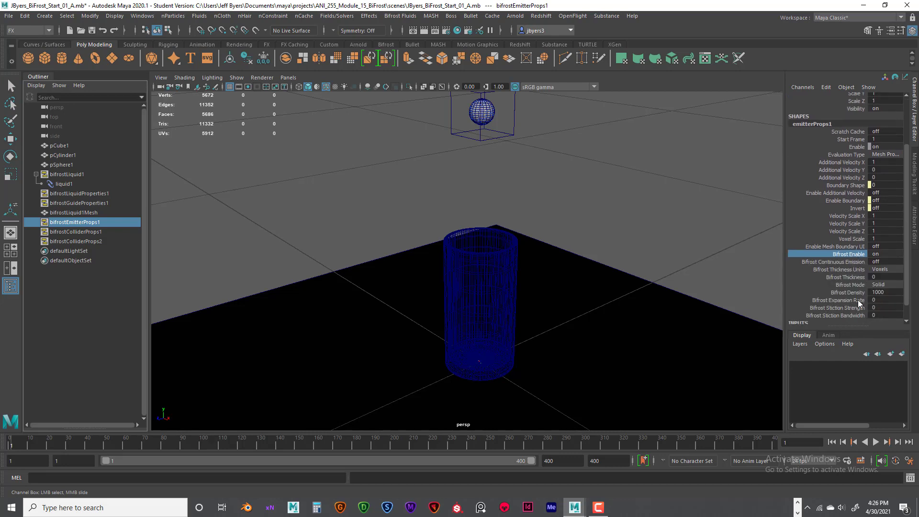
{"action": "left_click", "coordinate": [855, 262]}
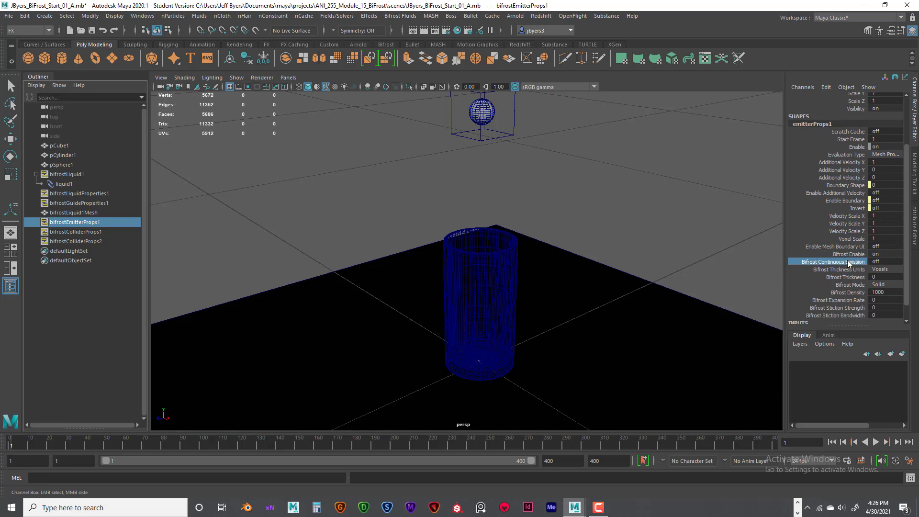
{"action": "double_click", "coordinate": [888, 263]}
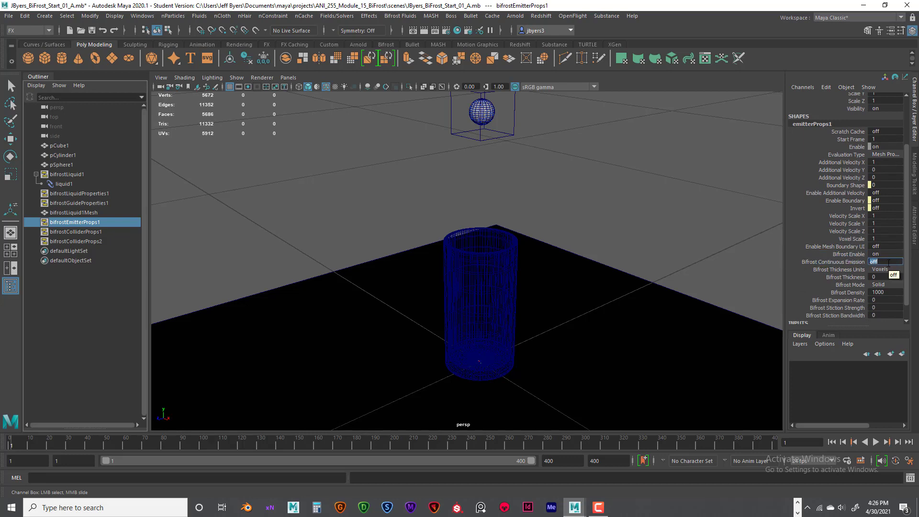
{"action": "type", "text": "on"}
{"action": "key", "text": "Return"}
{"action": "type", "text": "on"}
- Set a key on Bifrost Continuous Emission at frame 1
{"action": "left_click", "coordinate": [849, 262]}
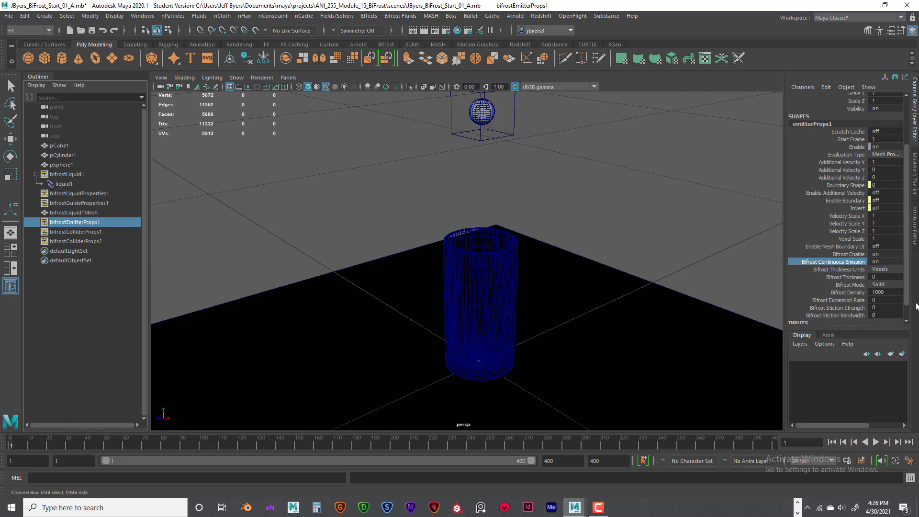
{"action": "right_click", "coordinate": [842, 263]}
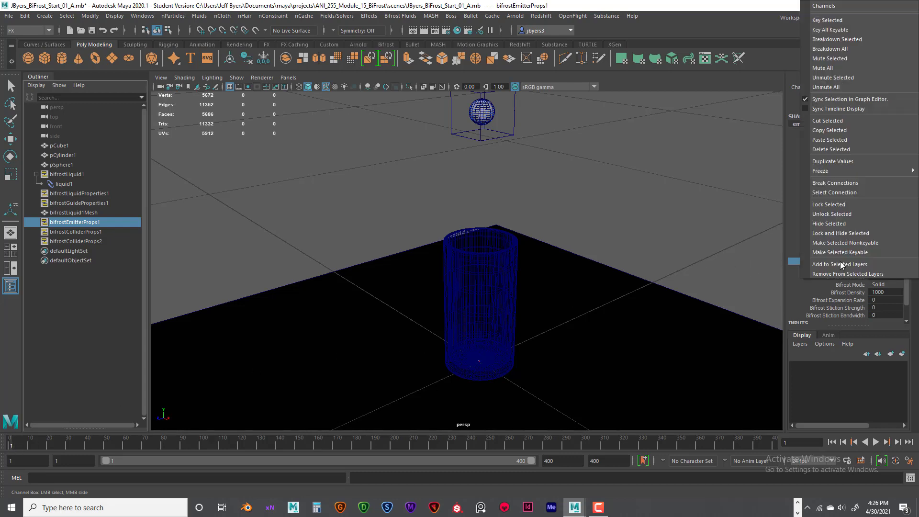
{"action": "left_click", "coordinate": [833, 20]}
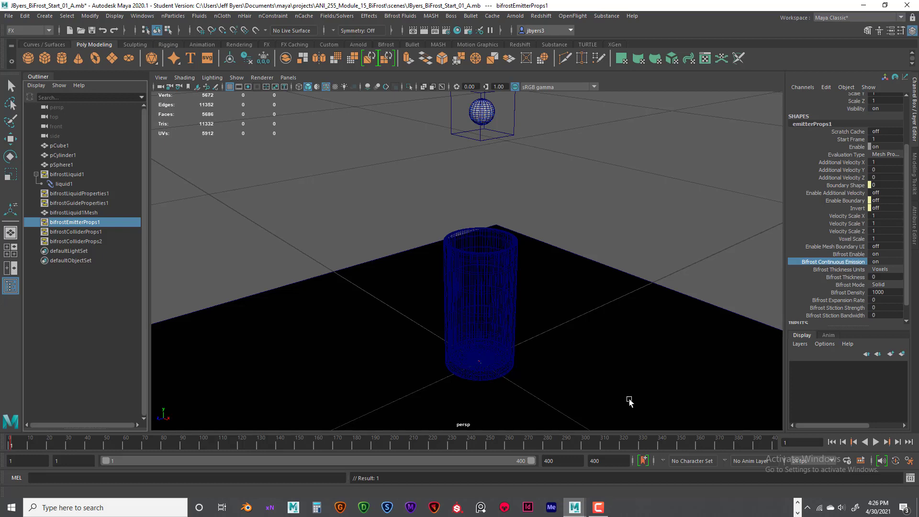
- Key Bifrost Continuous Emission as on at the frame directly before frame 180
{"action": "left_click", "coordinate": [350, 445]}
{"action": "right_click", "coordinate": [841, 263]}
{"action": "left_click", "coordinate": [820, 22]}
- Advance to frame 180 and key Bifrost Continuous Emission as off
{"action": "left_click", "coordinate": [898, 443]}
{"action": "left_click", "coordinate": [881, 262]}
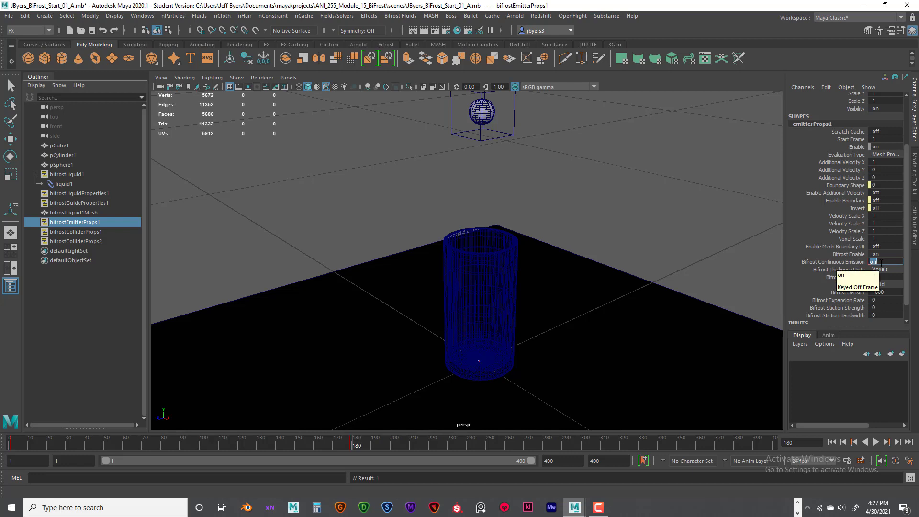
{"action": "type", "text": "o"}
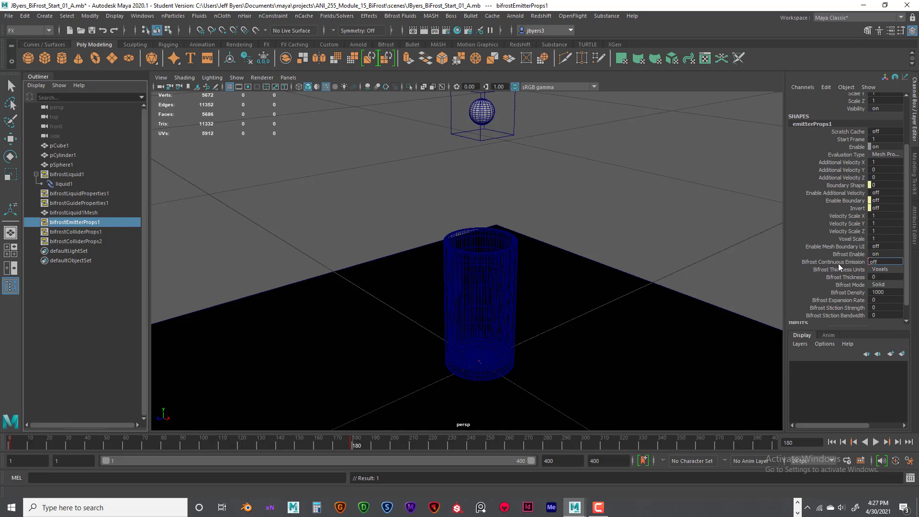
{"action": "left_click", "coordinate": [828, 264]}
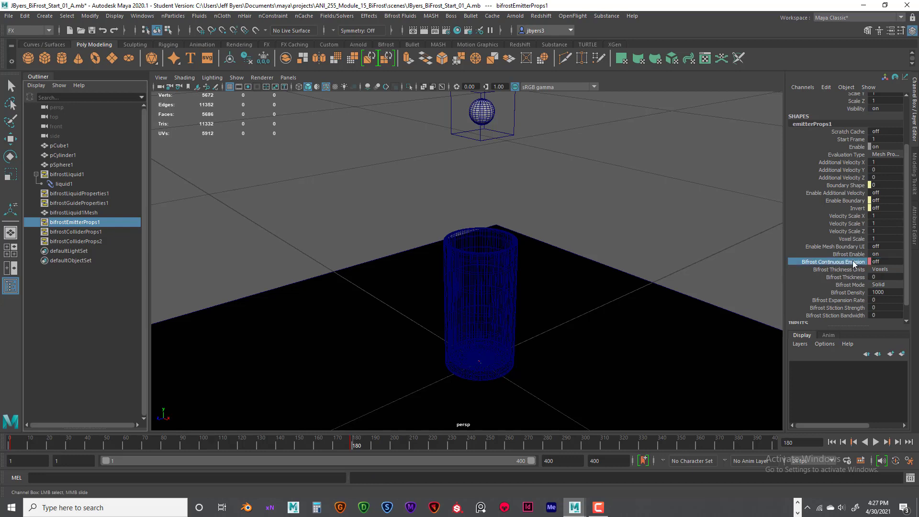
{"action": "right_click", "coordinate": [839, 265]}
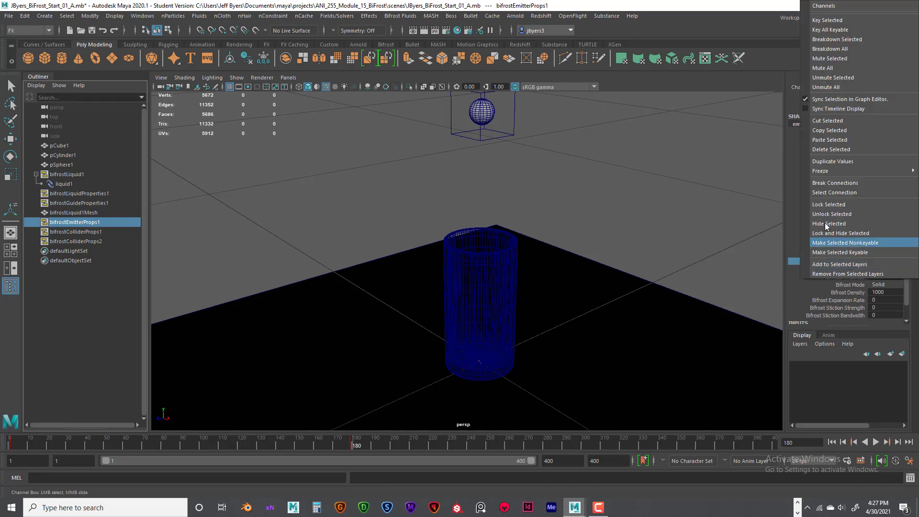
{"action": "left_click", "coordinate": [816, 20]}
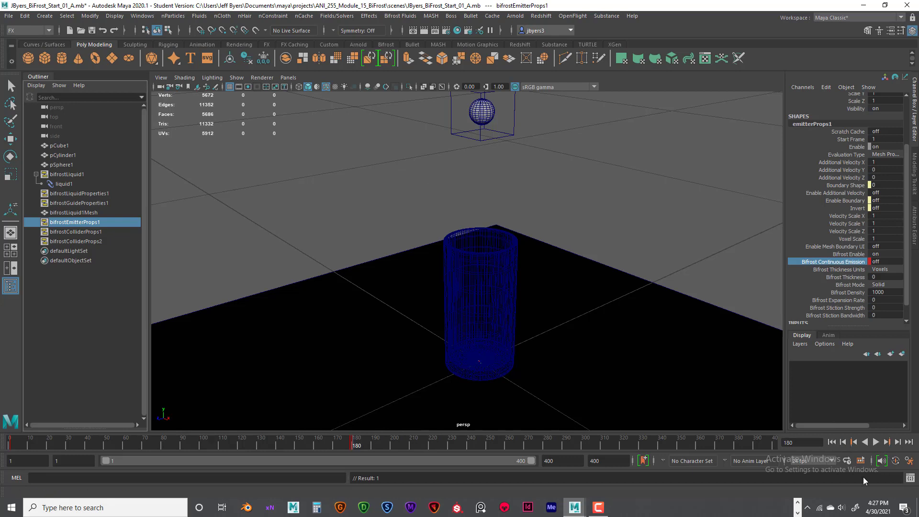
- Turn on Cached Playback and play the keyframed simulation from the first frame
{"action": "left_click", "coordinate": [861, 461]}
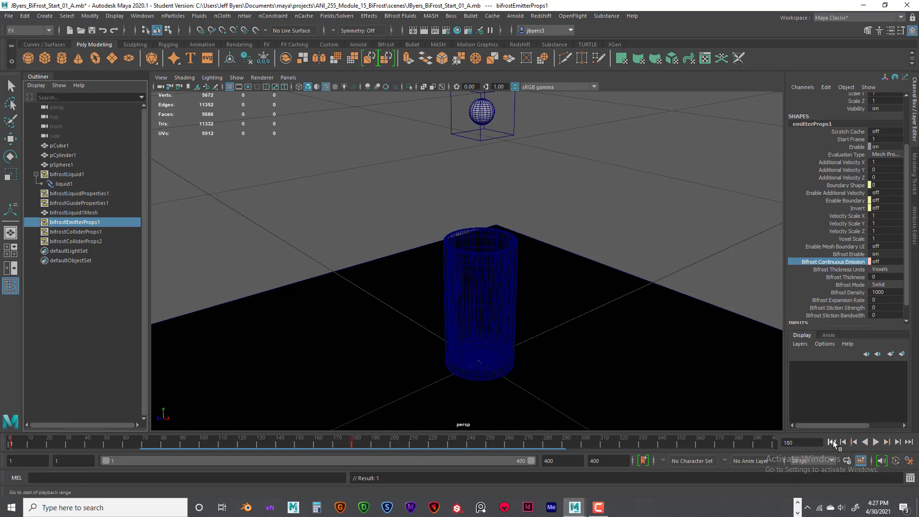
{"action": "left_click", "coordinate": [832, 442]}
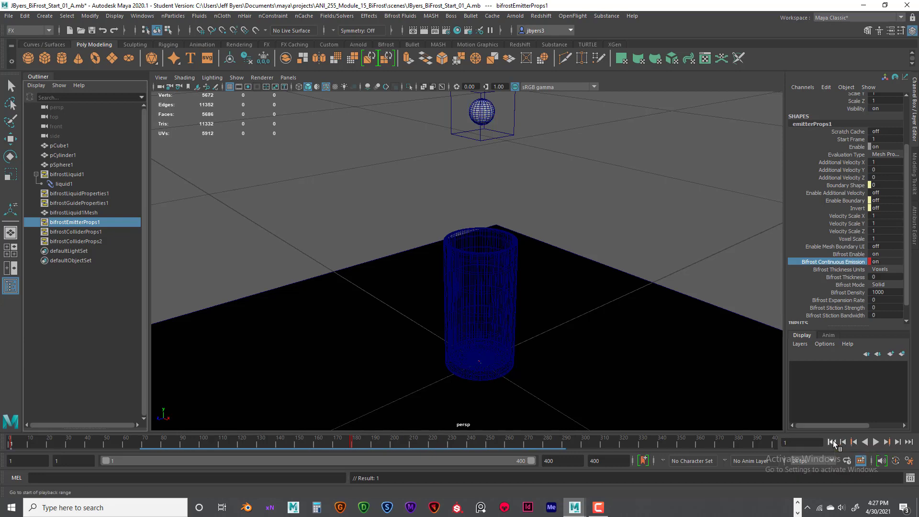
{"action": "left_click", "coordinate": [876, 442]}
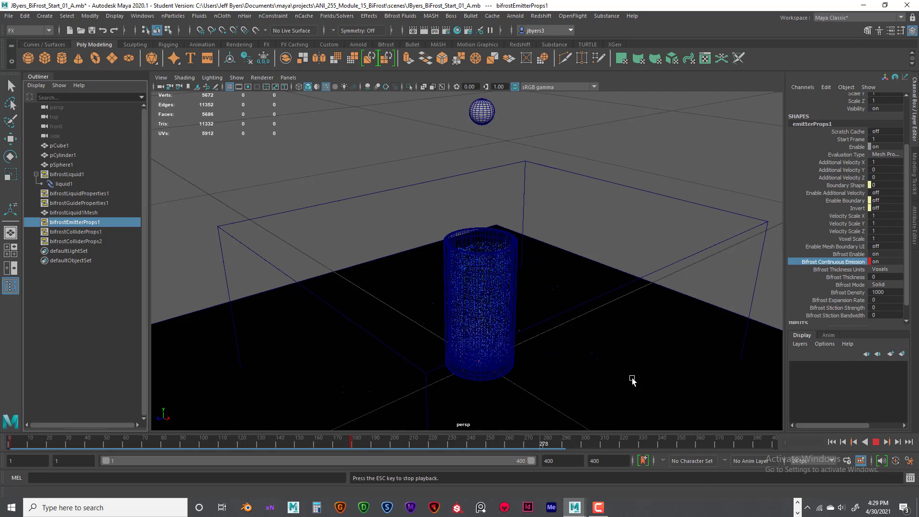
{"action": "middle_click_drag", "start_coordinate": [632, 380], "coordinate": [564, 267]}
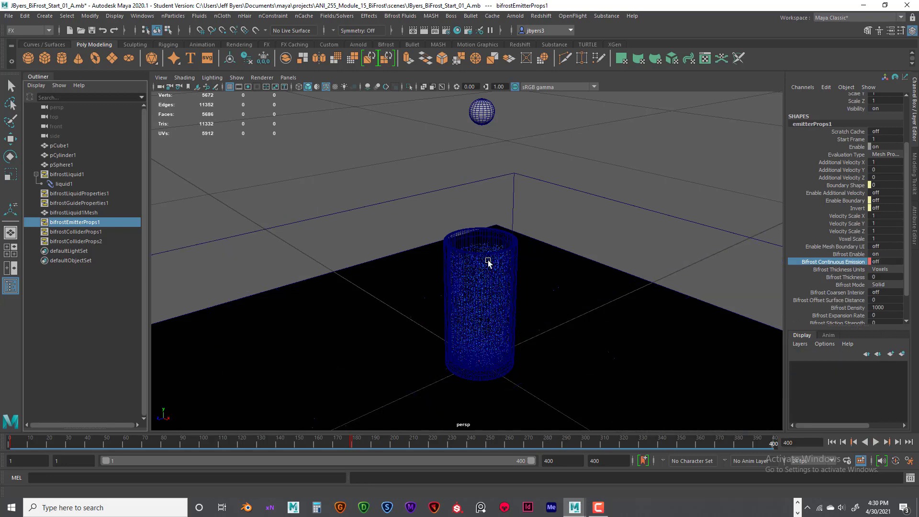
- Examine the liquid in the glass at the end of the simulation from the front and perspective views
{"action": "left_click_drag", "start_coordinate": [627, 303], "coordinate": [630, 287], "text": "alt"}
{"action": "key", "text": "space"}
{"action": "key", "text": "space"}
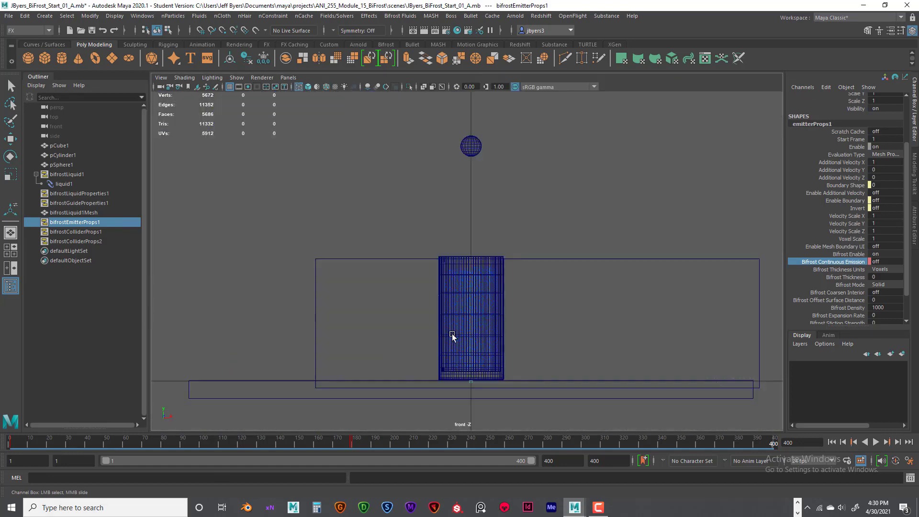
{"action": "scroll", "coordinate": [494, 331], "scroll_direction": "up", "scroll_amount": 3}
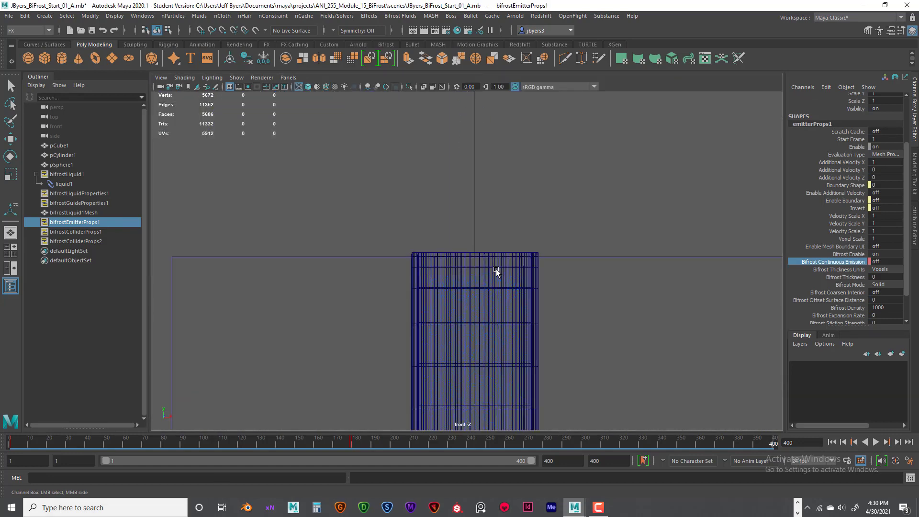
{"action": "scroll", "coordinate": [606, 312], "scroll_direction": "down", "scroll_amount": 2}
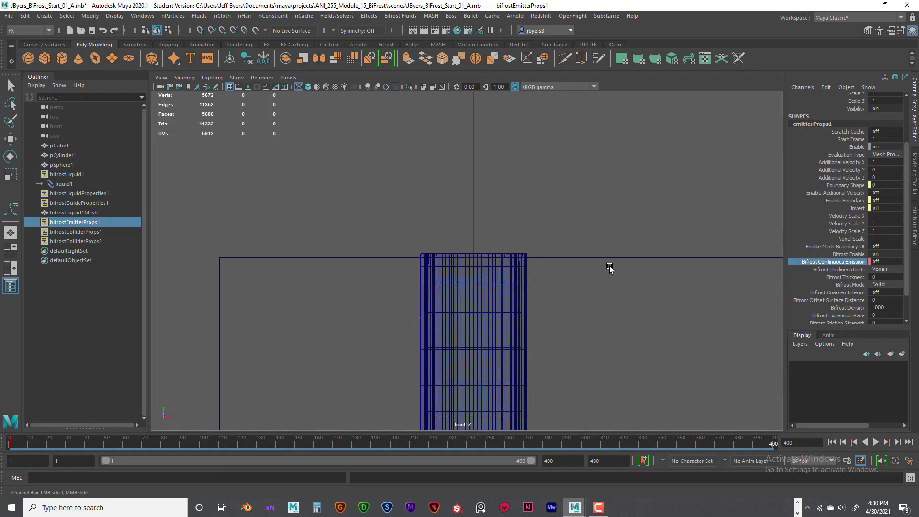
{"action": "key", "text": "space"}
{"action": "key", "text": "space"}
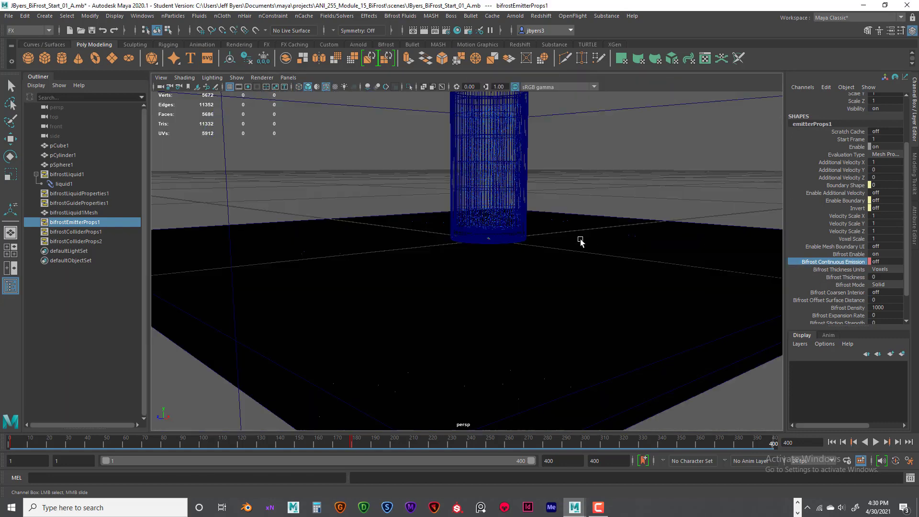
{"action": "left_click_drag", "start_coordinate": [569, 247], "coordinate": [569, 248], "text": "alt"}
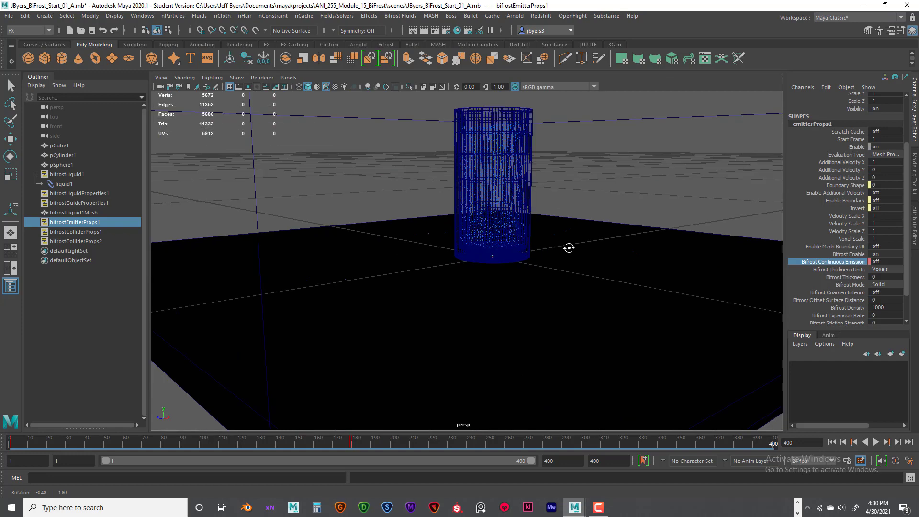
- Examine the settled liquid in the perspective view with both the sphere emitter and the whole glass in frame
{"action": "right_click_drag", "start_coordinate": [569, 248], "coordinate": [503, 252], "text": "alt"}
{"action": "left_click_drag", "start_coordinate": [503, 253], "coordinate": [499, 271], "text": "alt"}
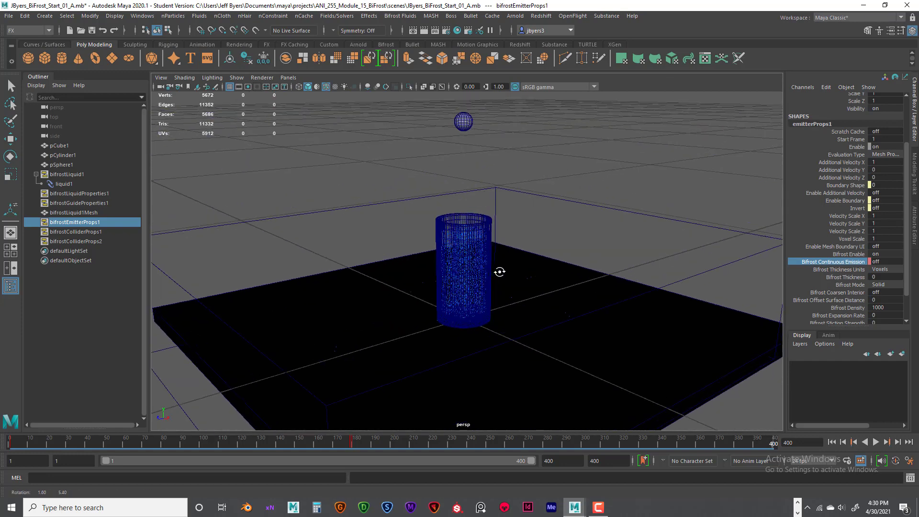
{"action": "mouse_move", "coordinate": [499, 271]}
{"action": "right_mouse_down", "text": "alt"}
{"action": "mouse_move", "coordinate": [516, 276]}
{"action": "mouse_move", "coordinate": [497, 287]}
{"action": "right_mouse_up", "text": "alt"}
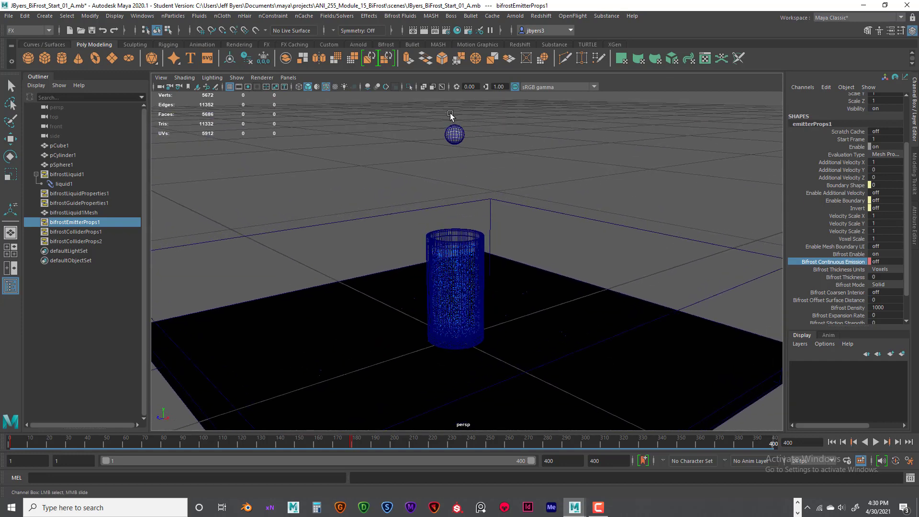
{"action": "mouse_move", "coordinate": [513, 322]}
{"action": "middle_mouse_down", "text": "alt"}
{"action": "mouse_move", "coordinate": [521, 322]}
{"action": "mouse_move", "coordinate": [510, 316]}
{"action": "middle_mouse_up", "text": "alt"}
{"action": "right_click_drag", "start_coordinate": [511, 317], "coordinate": [525, 317], "text": "alt"}
{"action": "mouse_move", "coordinate": [525, 318]}
{"action": "middle_mouse_down", "text": "alt"}
{"action": "mouse_move", "coordinate": [511, 317]}
{"action": "mouse_move", "coordinate": [525, 328]}
{"action": "middle_mouse_up", "text": "alt"}
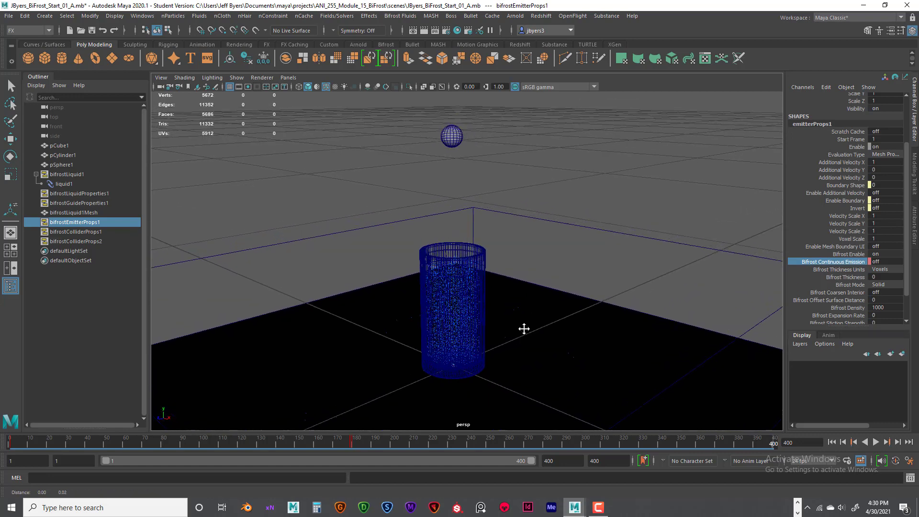
{"action": "right_click_drag", "start_coordinate": [525, 328], "coordinate": [532, 331], "text": "alt"}
{"action": "middle_click_drag", "start_coordinate": [529, 322], "coordinate": [540, 322], "text": "alt"}
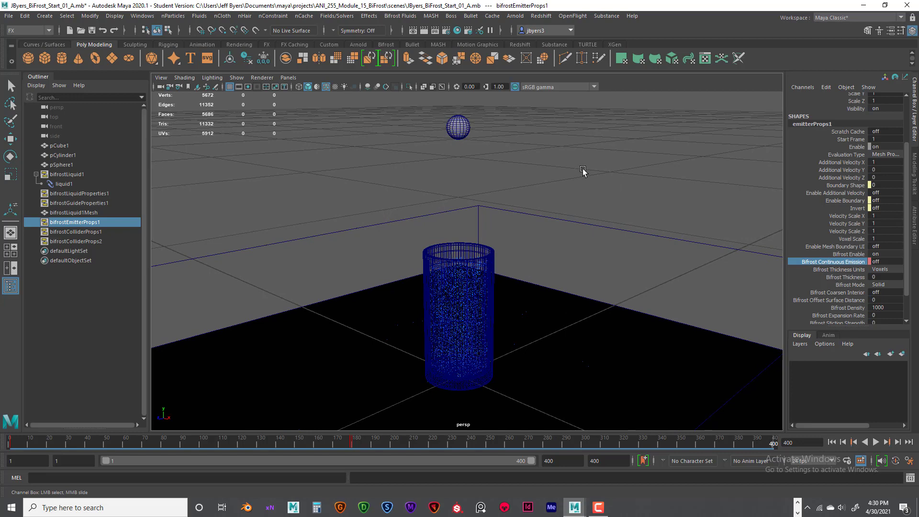
- In the liquid1 shape attributes, disable the Particles display and enable the Voxels display
{"action": "key", "text": "ctrl+a"}
{"action": "key", "text": "q"}
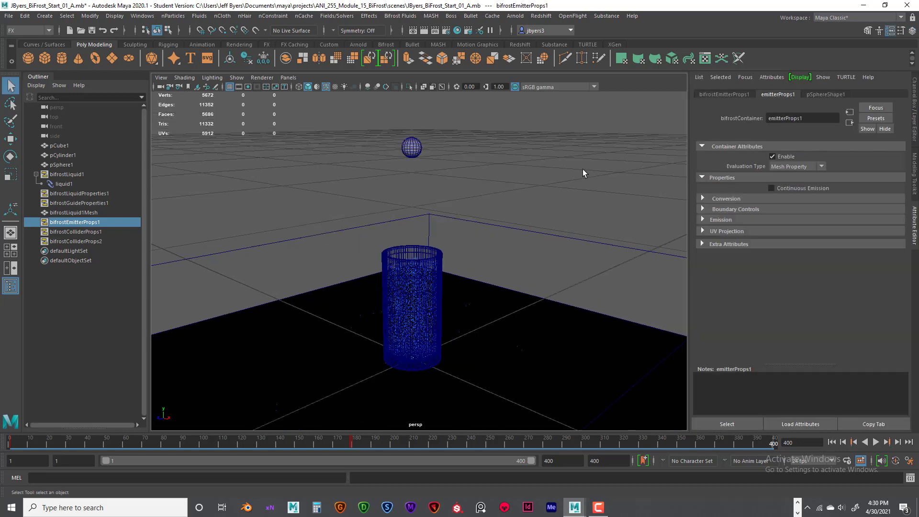
{"action": "left_click", "coordinate": [825, 95]}
{"action": "left_click", "coordinate": [78, 187]}
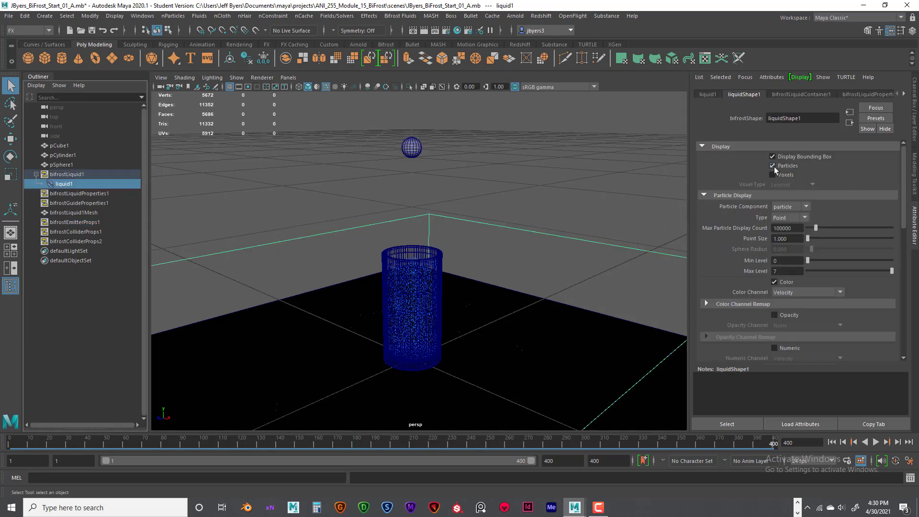
{"action": "left_click", "coordinate": [772, 165]}
{"action": "left_click", "coordinate": [773, 175]}
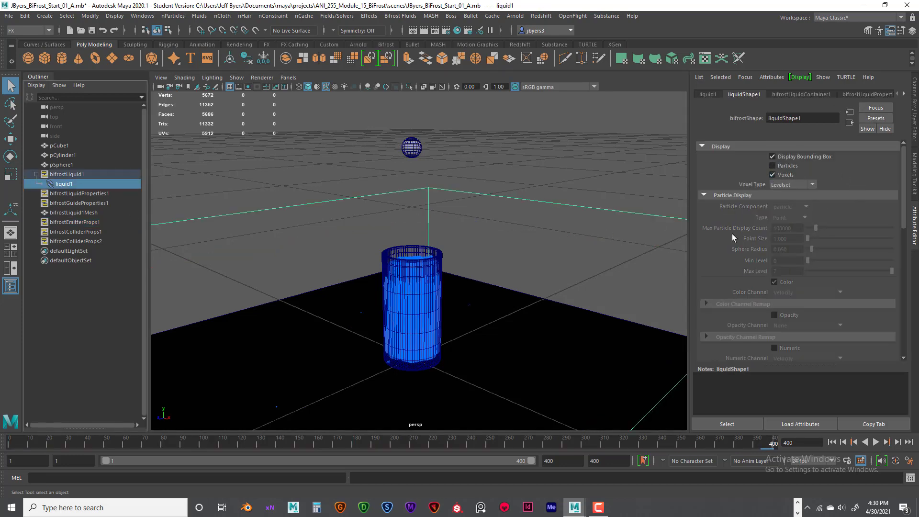
- Play the voxel liquid from the first frame and stop at frame 19
{"action": "left_click", "coordinate": [833, 445]}
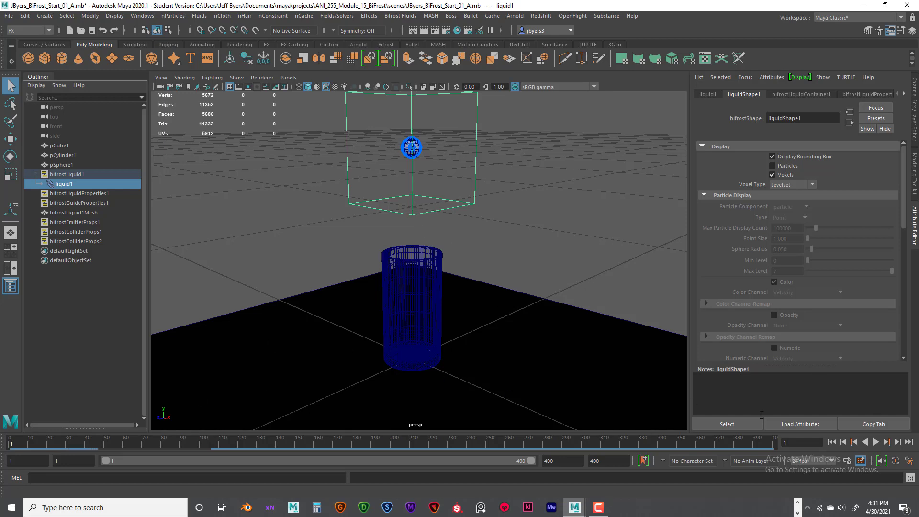
{"action": "left_click", "coordinate": [876, 442]}
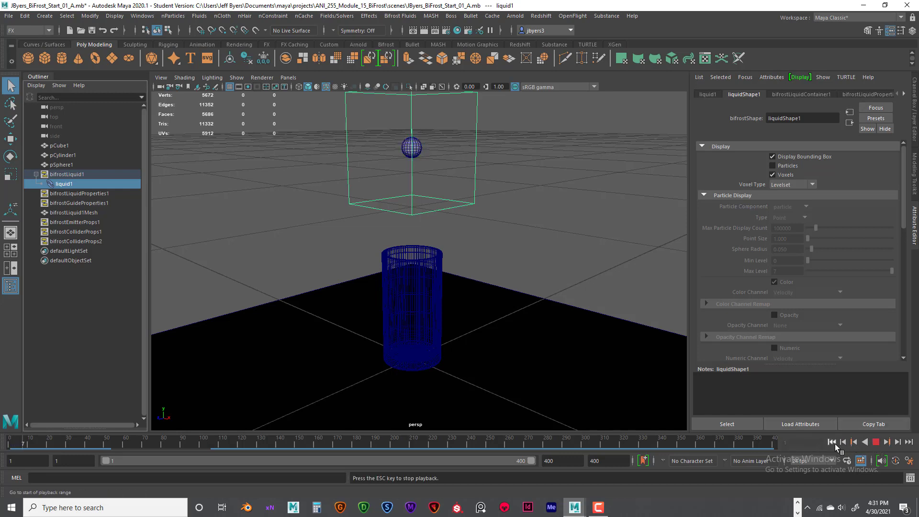
{"action": "left_click", "coordinate": [834, 445]}
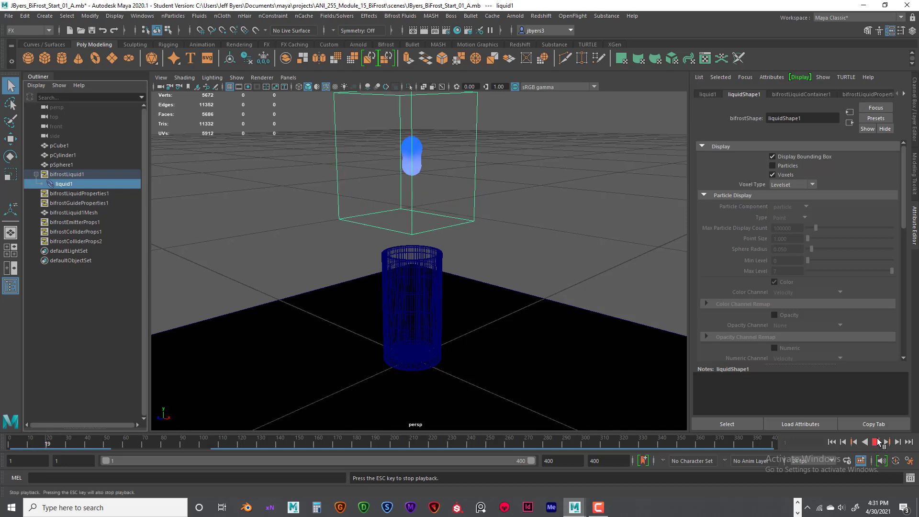
{"action": "left_click", "coordinate": [876, 442]}
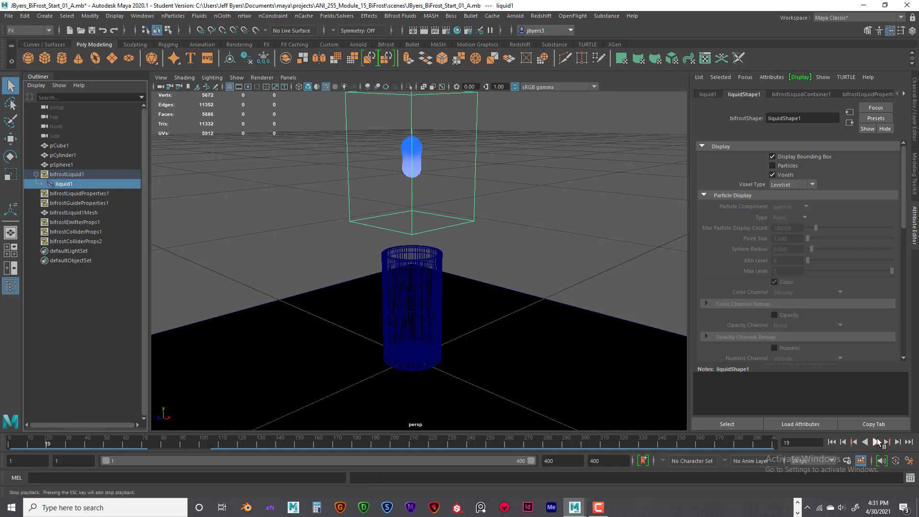
- Flush the playback cache, let Cached Playback rebuild it, and return to the first frame
{"action": "right_click", "coordinate": [860, 461]}
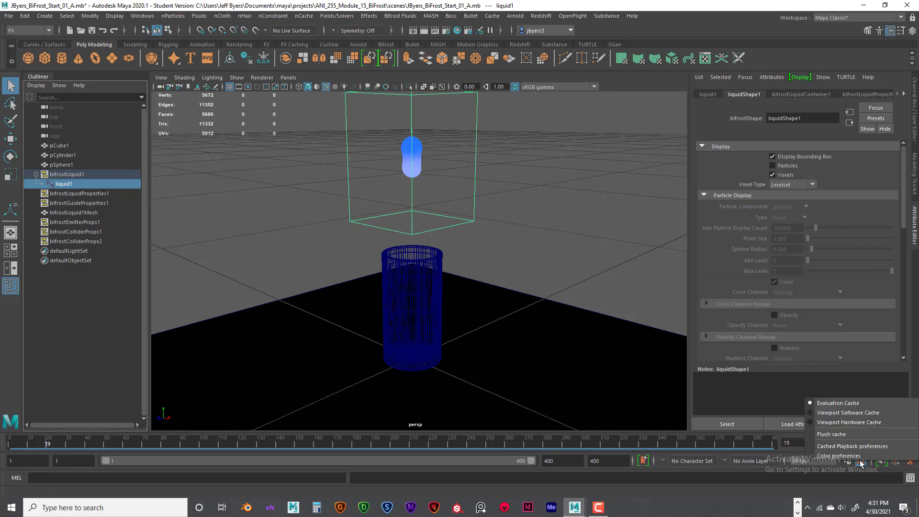
{"action": "left_click", "coordinate": [845, 435]}
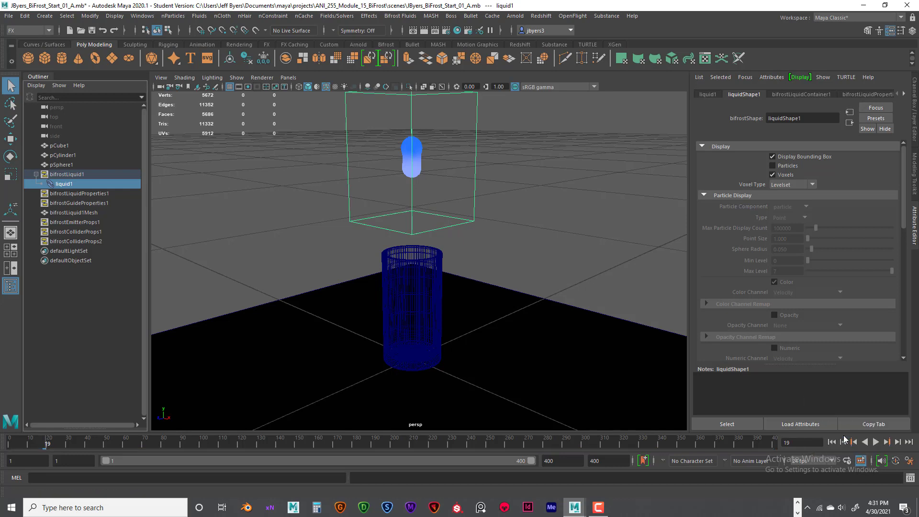
{"action": "left_click", "coordinate": [861, 462]}
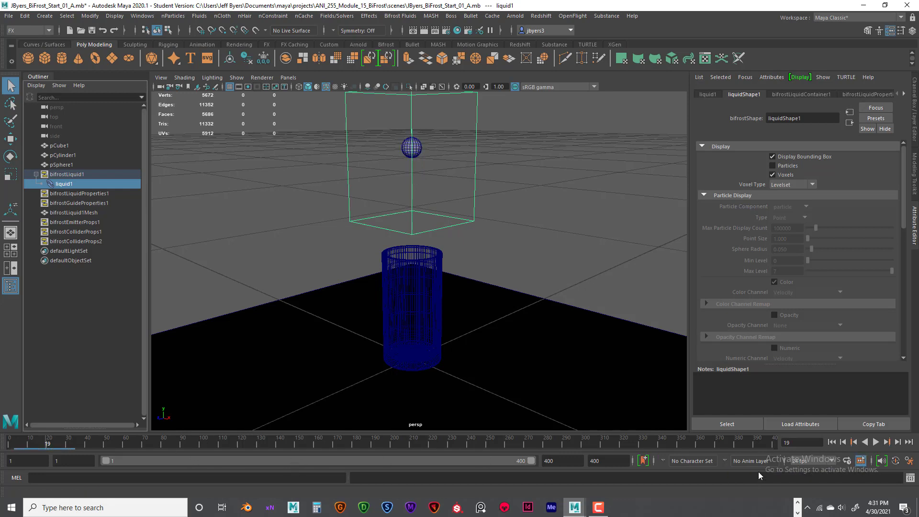
{"action": "left_click", "coordinate": [832, 442]}
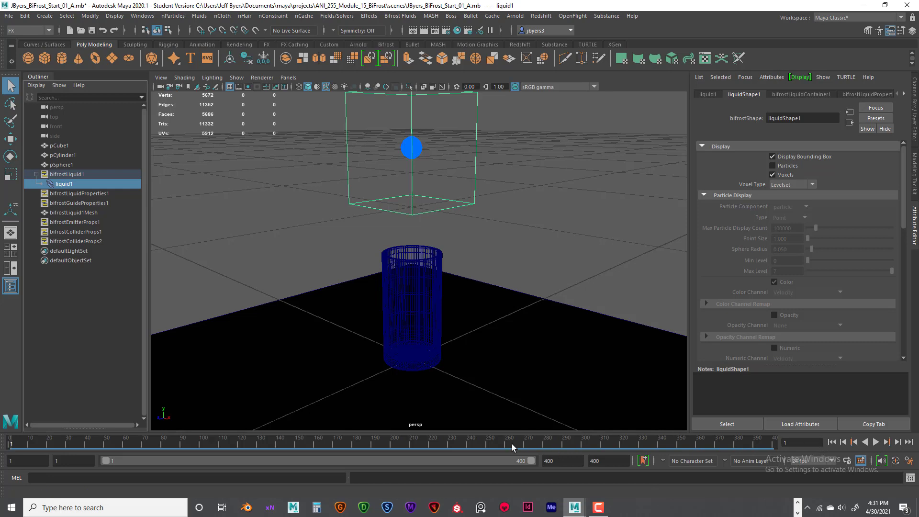
- Open the Playblast options and review the format, encoding, scale and movie file settings
{"action": "right_click", "coordinate": [328, 446]}
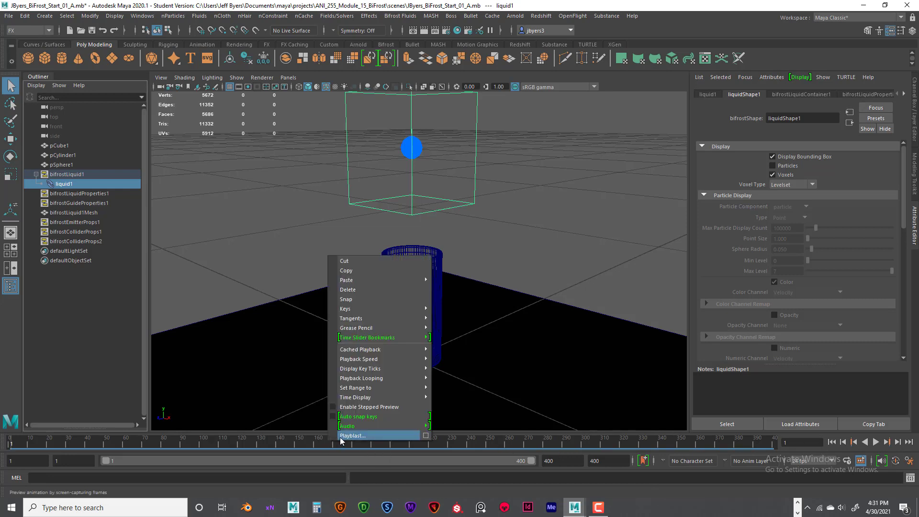
{"action": "left_click", "coordinate": [425, 435]}
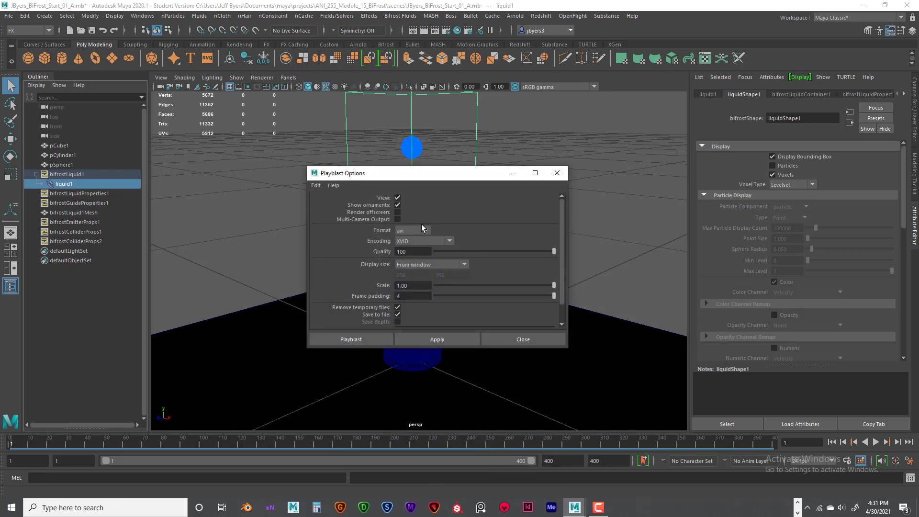
{"action": "left_click", "coordinate": [412, 290]}
{"action": "key", "text": "Tab"}
{"action": "scroll", "coordinate": [561, 308], "scroll_direction": "down", "scroll_amount": 1}
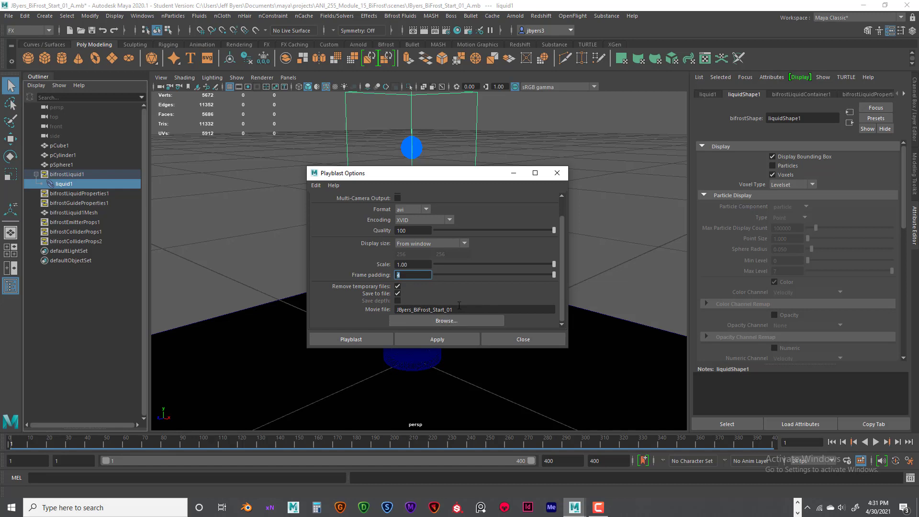
- Set the playblast movie to save on the Desktop with a file name ending in BiFrost_Start_03, and run the playblast
{"action": "left_click", "coordinate": [447, 321]}
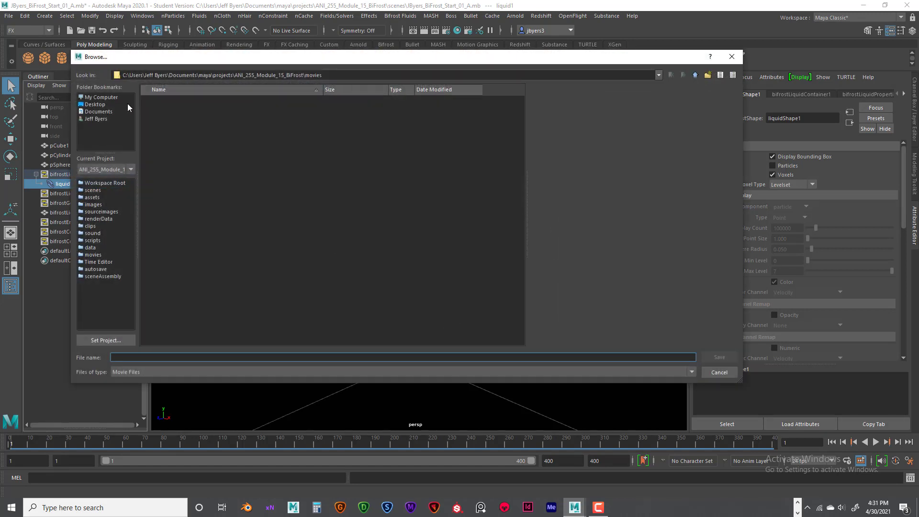
{"action": "left_click", "coordinate": [95, 105]}
{"action": "left_click", "coordinate": [196, 118]}
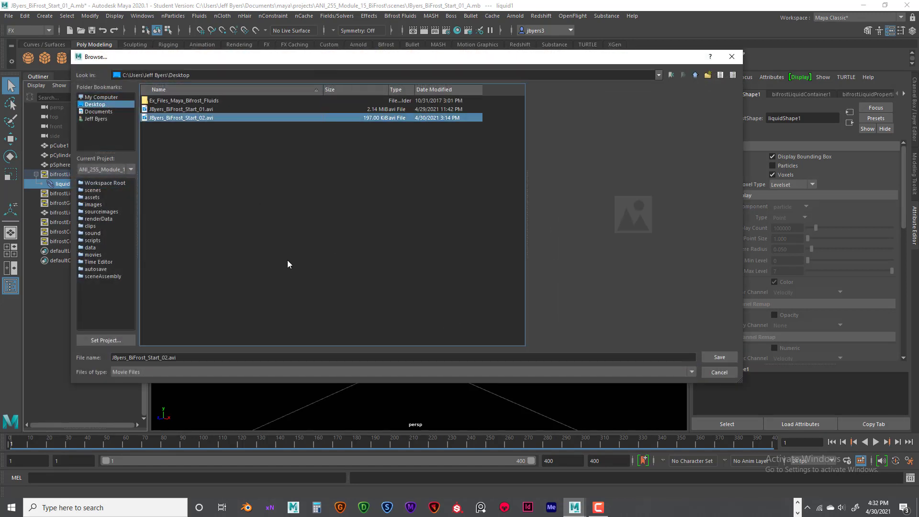
{"action": "left_click", "coordinate": [179, 356]}
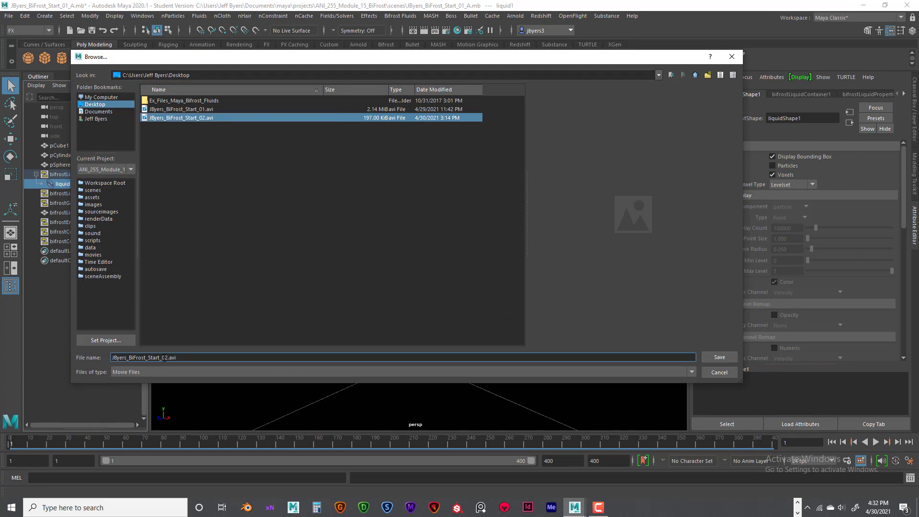
{"action": "left_click_drag", "start_coordinate": [169, 358], "coordinate": [181, 357]}
{"action": "type", "text": "3"}
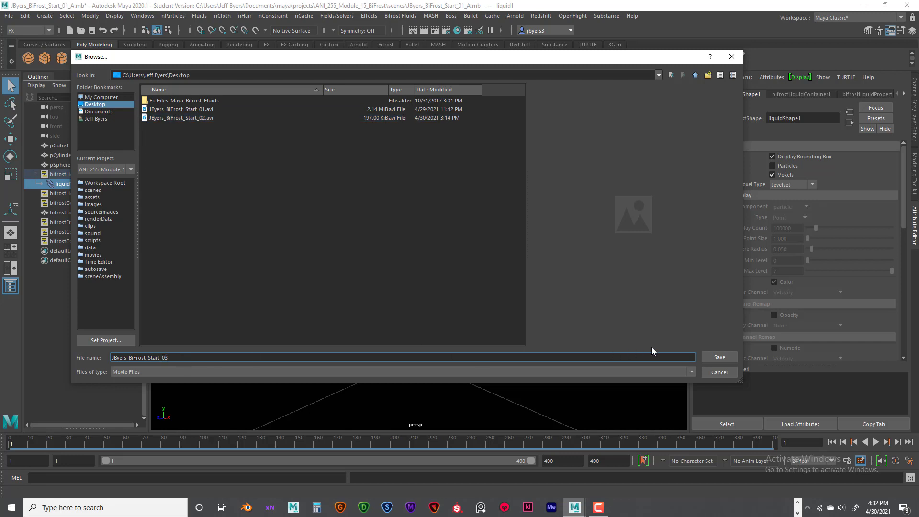
{"action": "left_click", "coordinate": [720, 358]}
{"action": "left_click", "coordinate": [366, 341]}
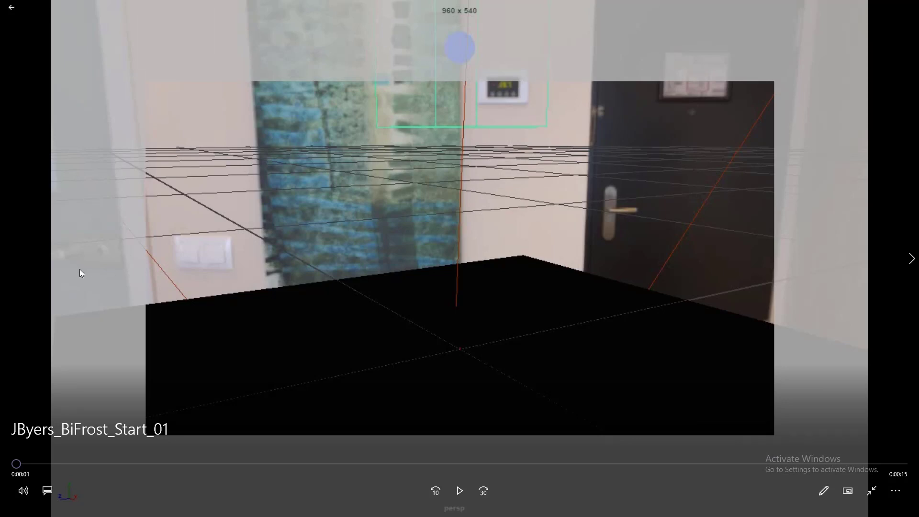
- Play the earlier BiFrost_Start_01 playblast movie, pause it about halfway through, and close the video player
{"action": "left_click", "coordinate": [461, 495]}
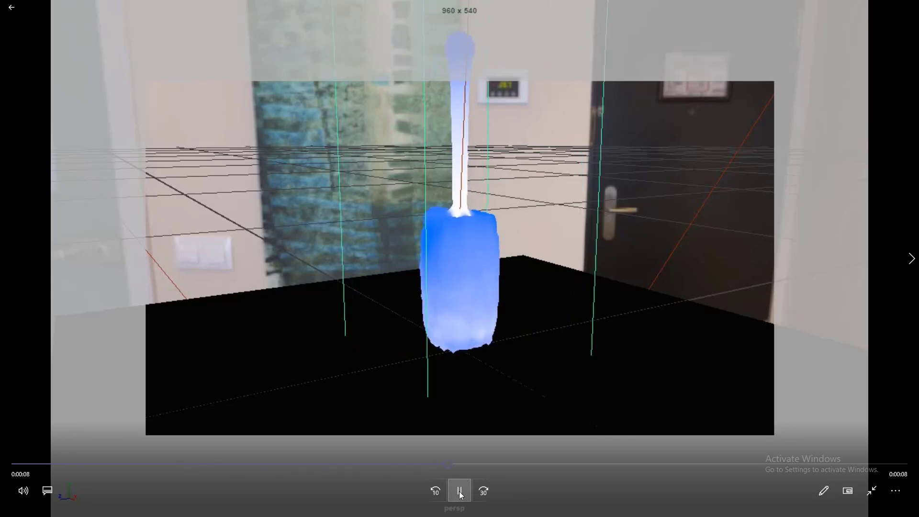
{"action": "left_click", "coordinate": [459, 491]}
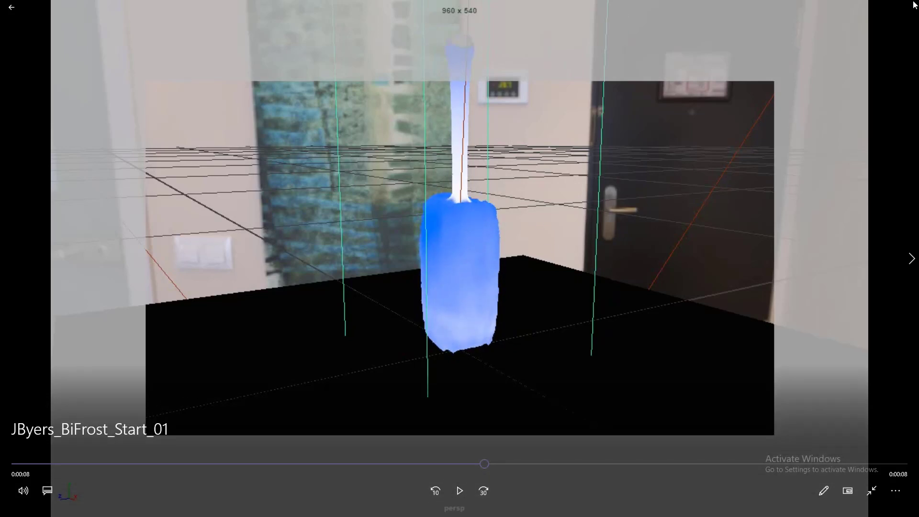
{"action": "key", "text": "Escape"}
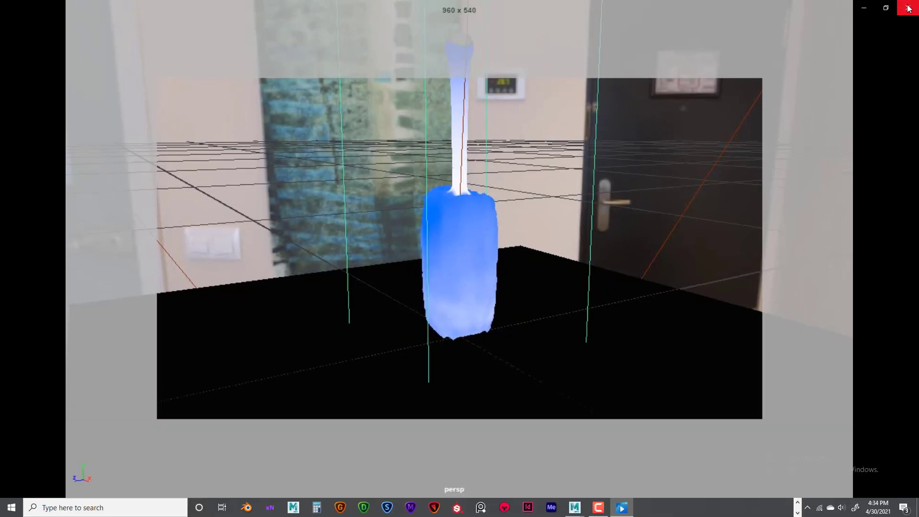
{"action": "left_click", "coordinate": [915, 12]}
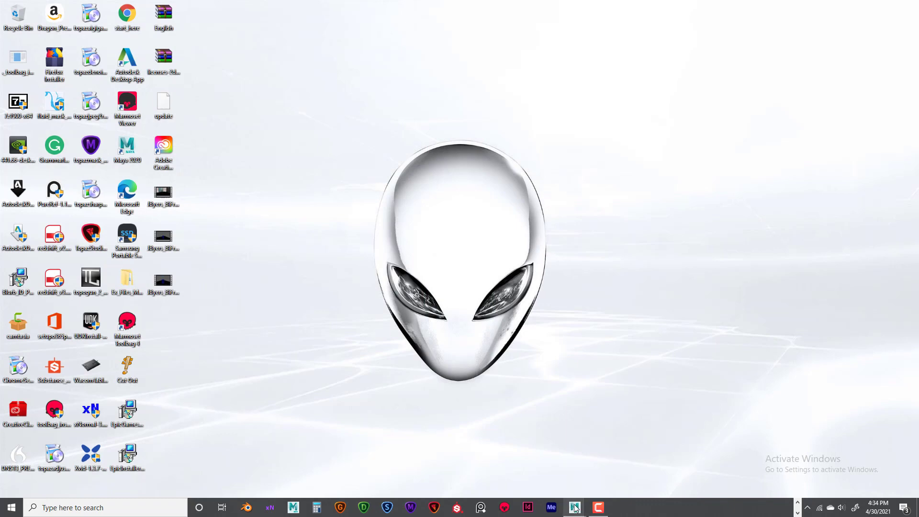
- Switch back to Maya, flush the playback cache, and scrub the deselected scene back to the start of the timeline
{"action": "mouse_move", "coordinate": [575, 507]}
{"action": "left_click", "coordinate": [525, 479]}
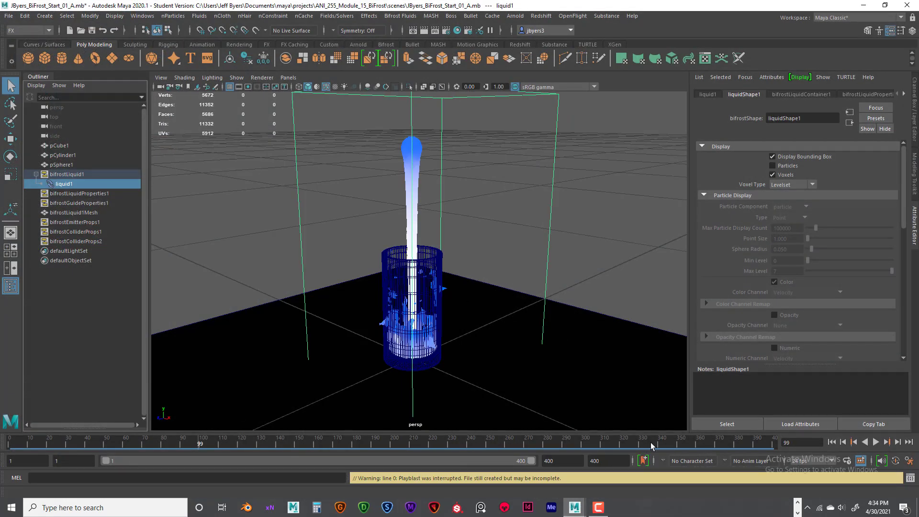
{"action": "right_click", "coordinate": [862, 461]}
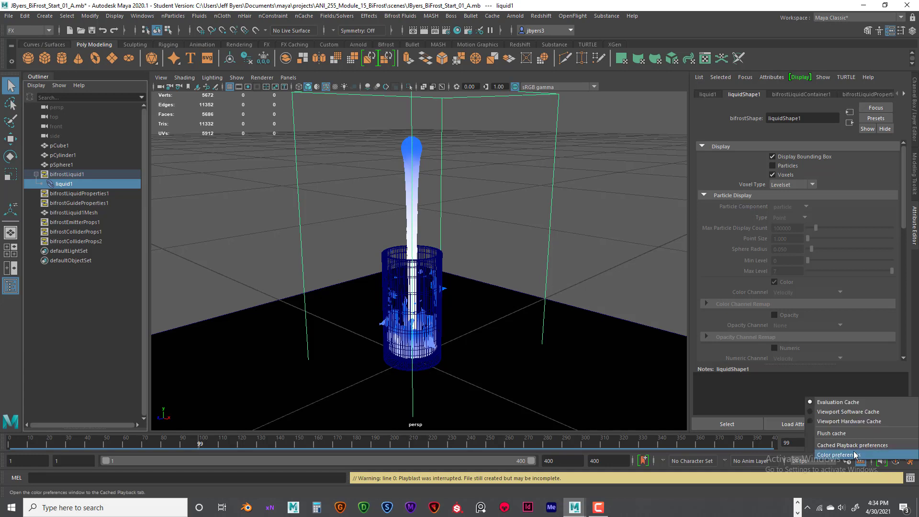
{"action": "left_click", "coordinate": [842, 433]}
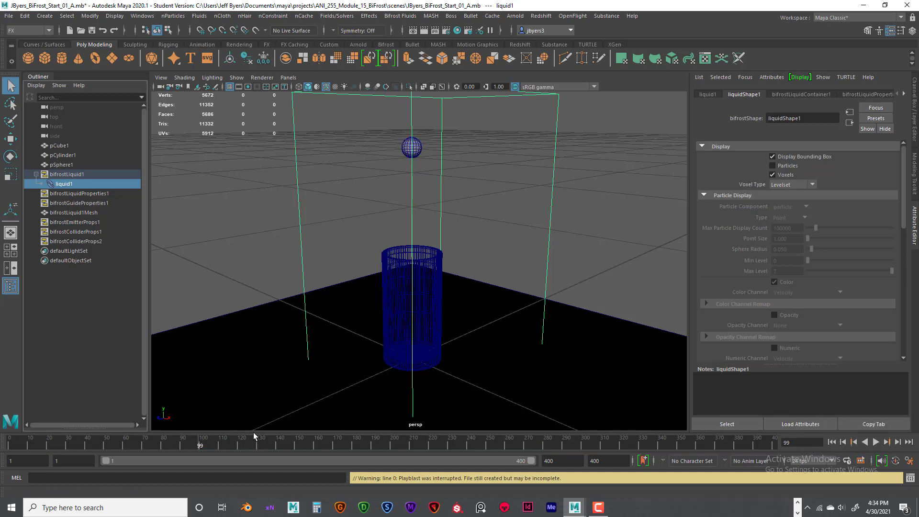
{"action": "left_click", "coordinate": [578, 249]}
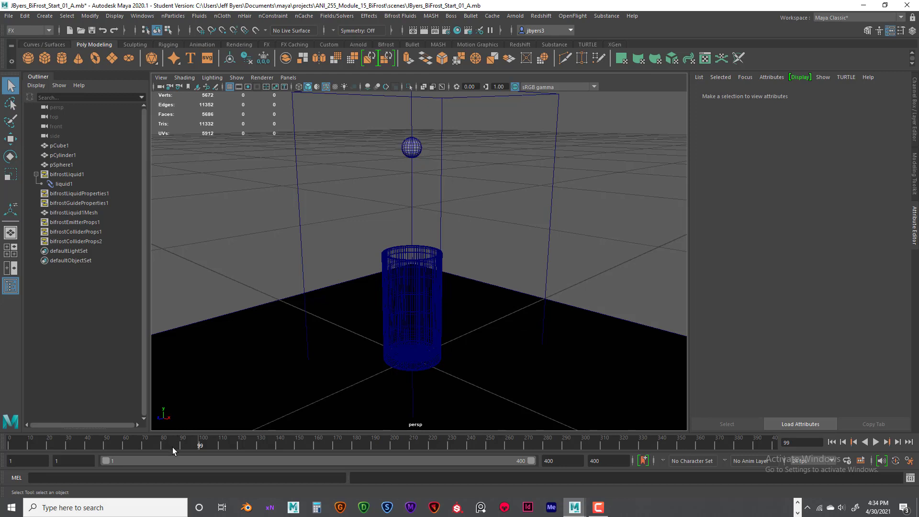
{"action": "left_click_drag", "start_coordinate": [204, 444], "coordinate": [0, 425]}
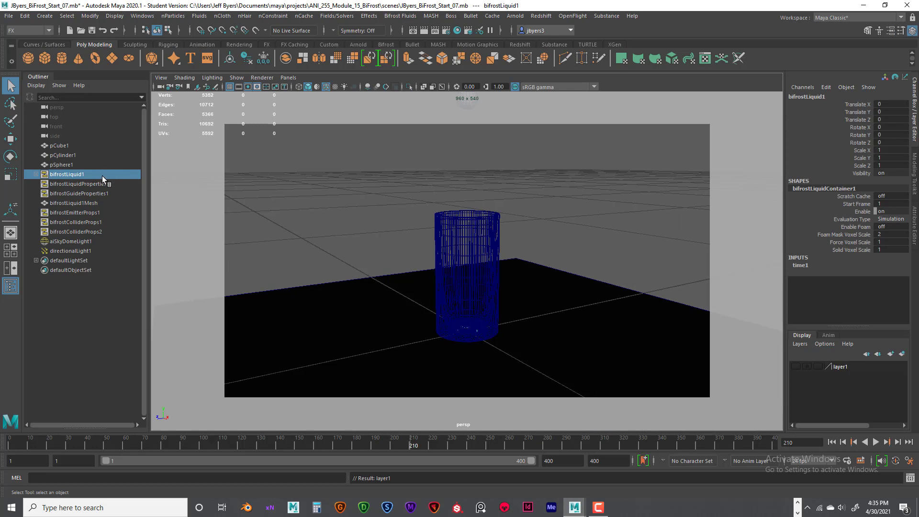
- Select liquid1 inside bifrostLiquid1 and review the display and Bifrost Meshing settings of liquidShape1
{"action": "left_click", "coordinate": [35, 174]}
{"action": "left_click", "coordinate": [65, 184]}
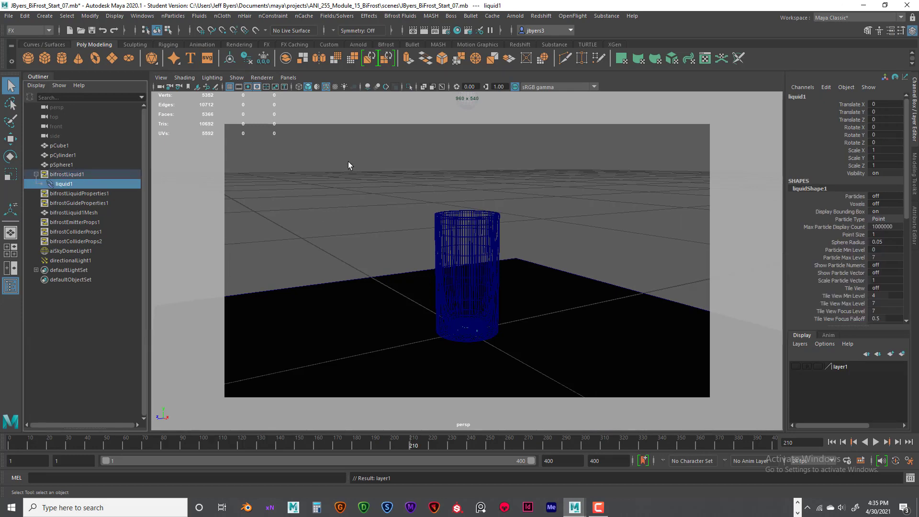
{"action": "key", "text": "ctrl+a"}
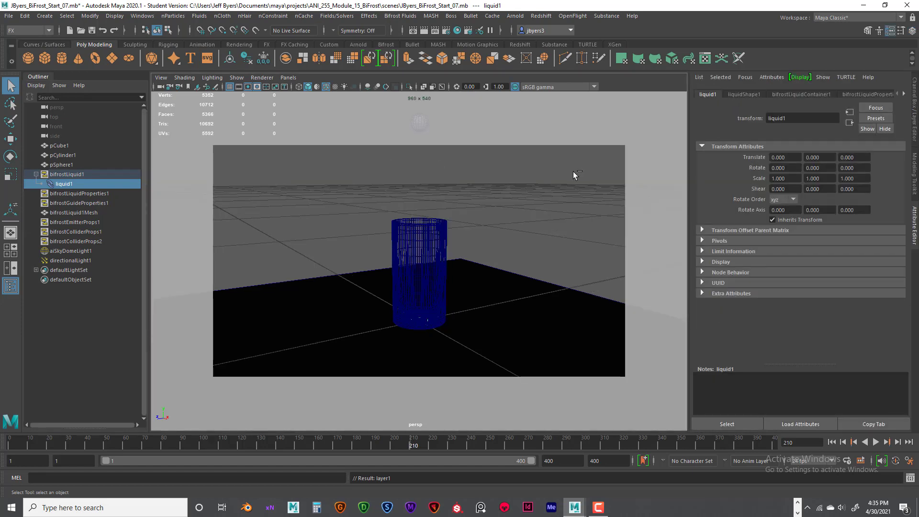
{"action": "left_click", "coordinate": [750, 95]}
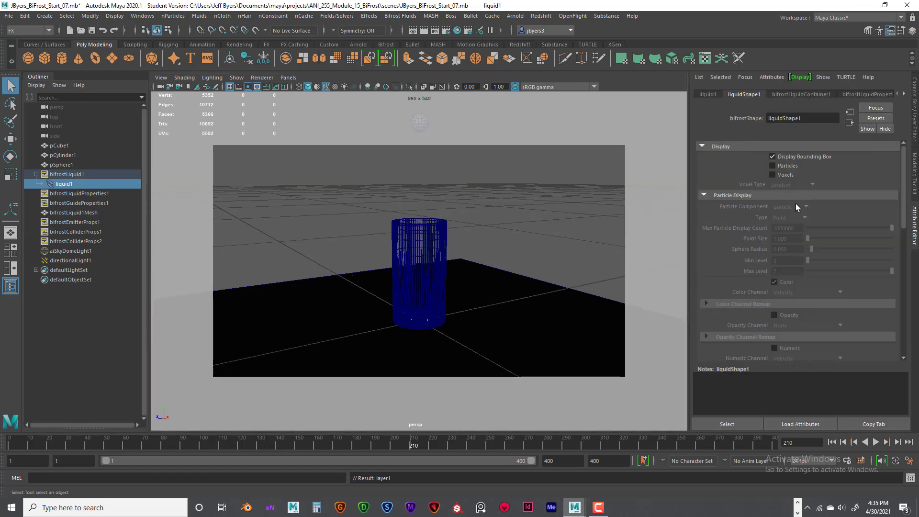
{"action": "scroll", "coordinate": [822, 196], "scroll_direction": "down", "scroll_amount": 3}
{"action": "scroll", "coordinate": [823, 199], "scroll_direction": "up", "scroll_amount": 3}
{"action": "scroll", "coordinate": [838, 214], "scroll_direction": "down", "scroll_amount": 7}
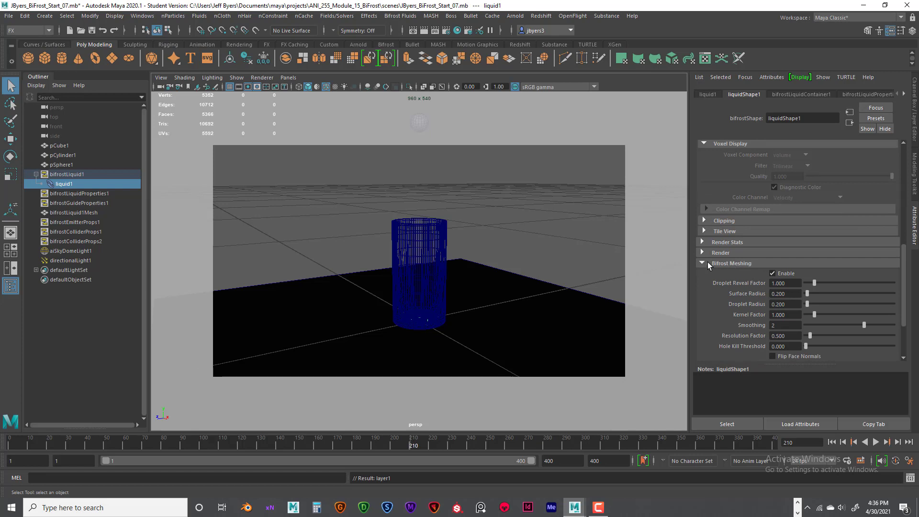
{"action": "scroll", "coordinate": [800, 266], "scroll_direction": "down", "scroll_amount": 2}
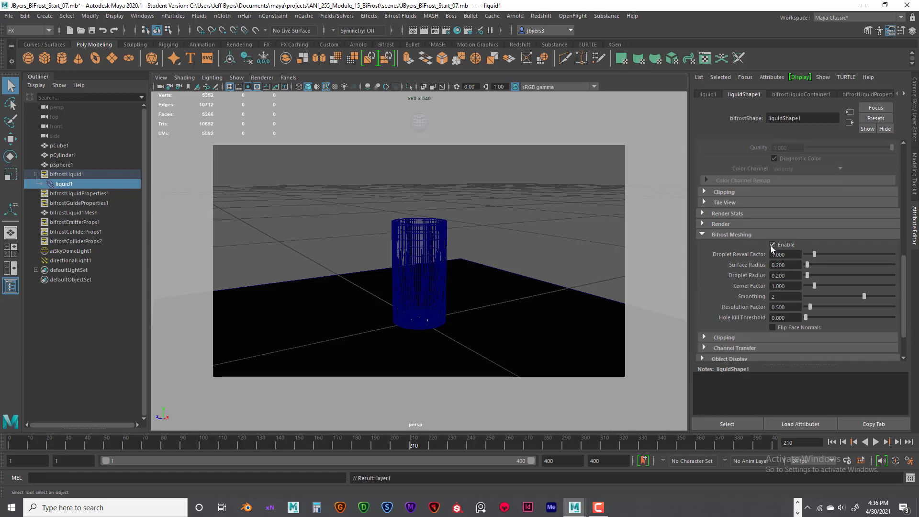
{"action": "scroll", "coordinate": [812, 226], "scroll_direction": "up", "scroll_amount": 9}
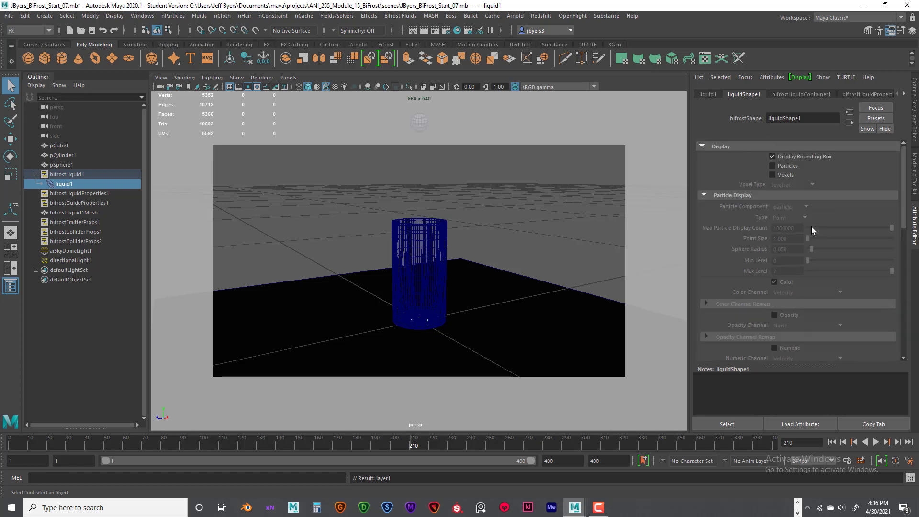
- Turn on the Particles display for liquidShape1 and read the description of the Droplet Reveal Factor meshing setting
{"action": "left_click", "coordinate": [773, 166]}
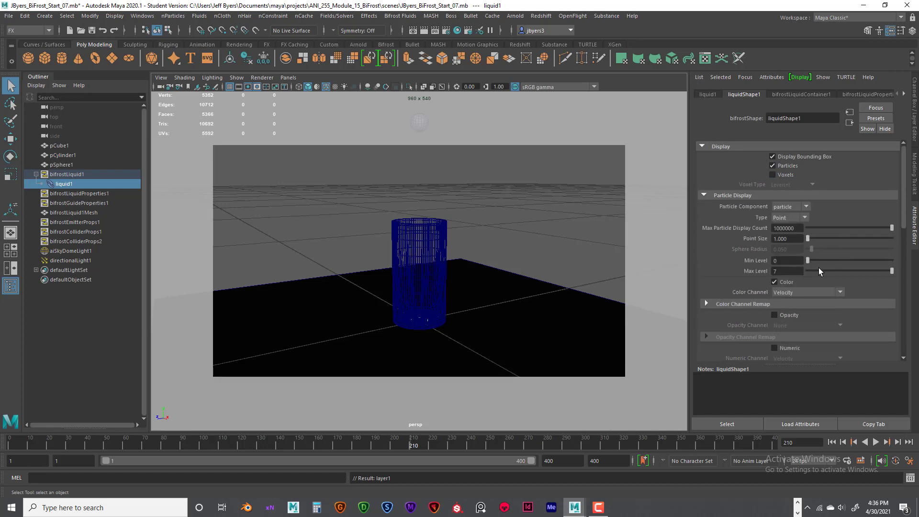
{"action": "scroll", "coordinate": [819, 256], "scroll_direction": "down", "scroll_amount": 9}
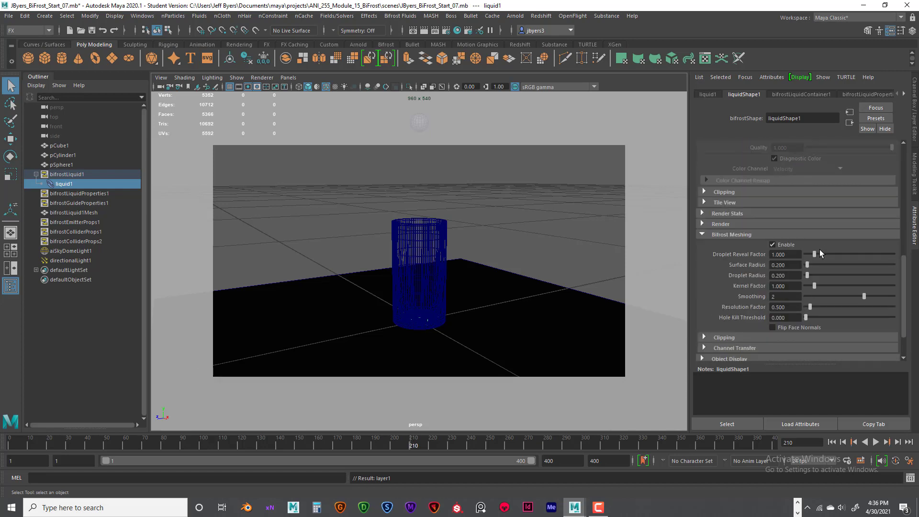
{"action": "scroll", "coordinate": [820, 249], "scroll_direction": "down", "scroll_amount": 2}
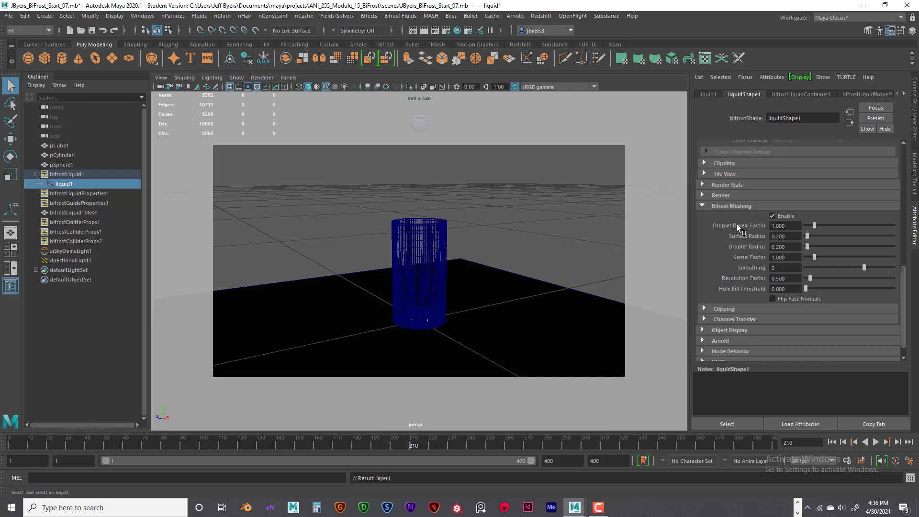
{"action": "mouse_move", "coordinate": [737, 224]}
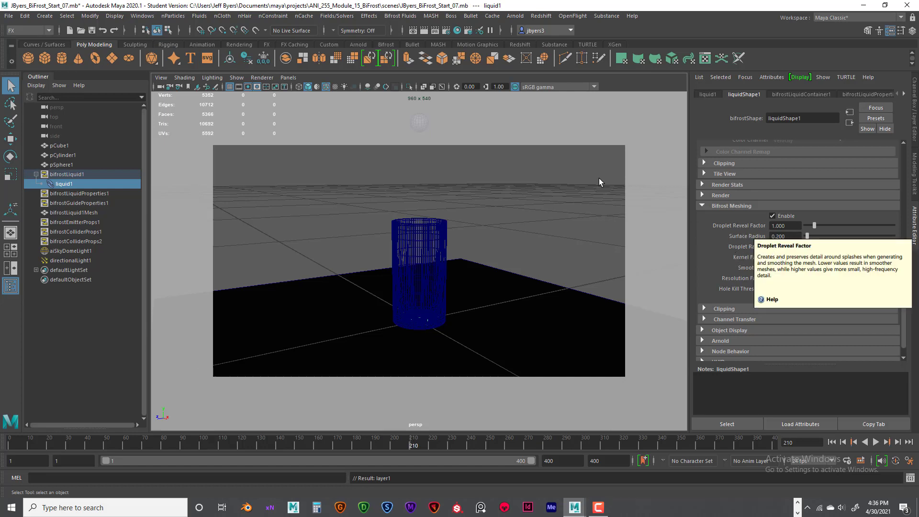
- Examine the Master Voxel Size and the adaptivity settings of bifrostLiquidProperties1
{"action": "left_click", "coordinate": [73, 191]}
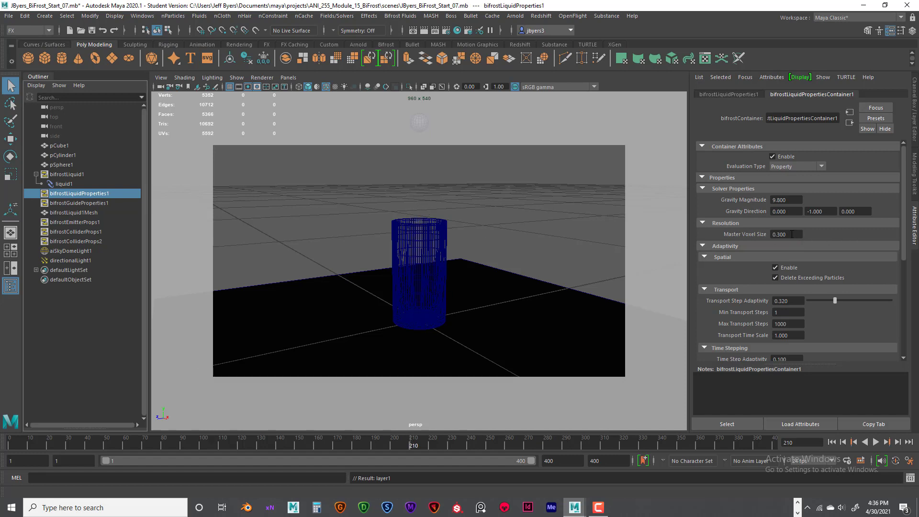
{"action": "left_click", "coordinate": [775, 233]}
{"action": "double_click", "coordinate": [776, 234]}
{"action": "key", "text": "Home"}
{"action": "left_click_drag", "start_coordinate": [787, 234], "coordinate": [774, 233]}
{"action": "scroll", "coordinate": [819, 285], "scroll_direction": "down", "scroll_amount": 3}
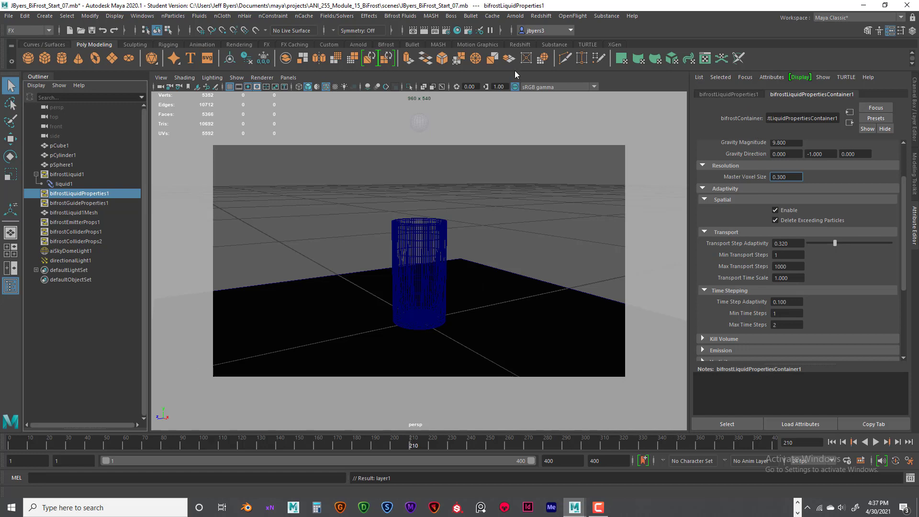
- Inspect the bifrostGuideProperties1 and bifrostEmitterProps1 attributes, and return to the attributes of liquid1
{"action": "left_click", "coordinate": [76, 203]}
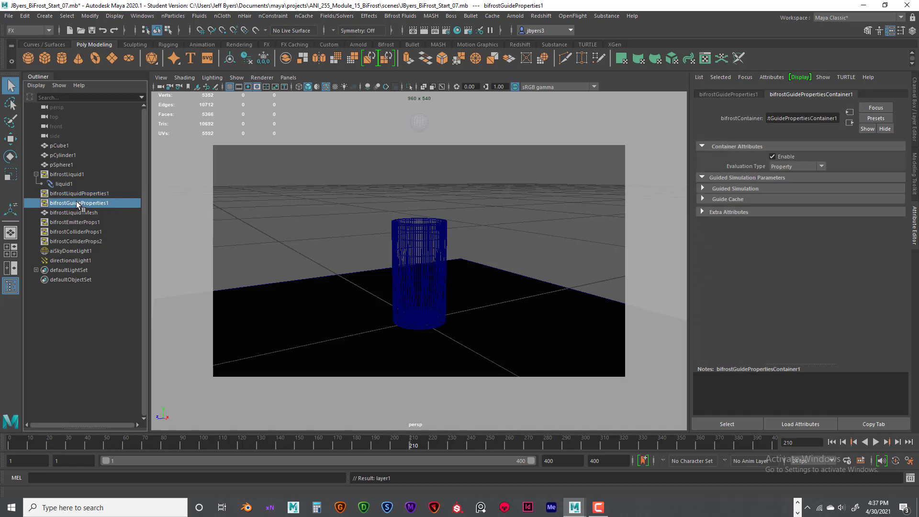
{"action": "left_click", "coordinate": [73, 222]}
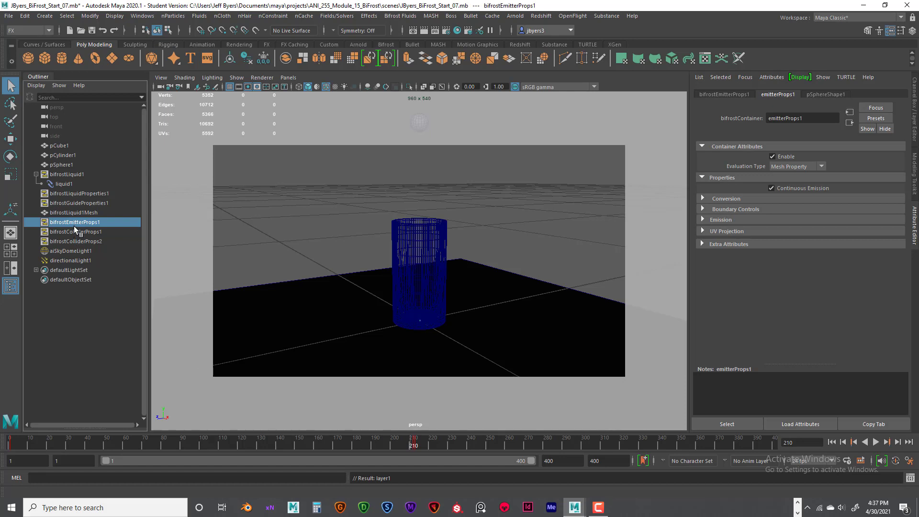
{"action": "left_click", "coordinate": [60, 184]}
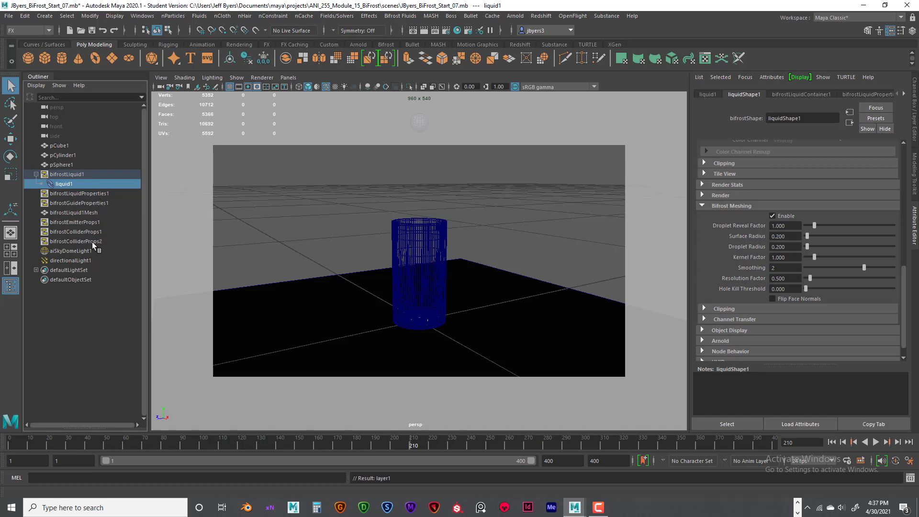
{"action": "left_click", "coordinate": [93, 202]}
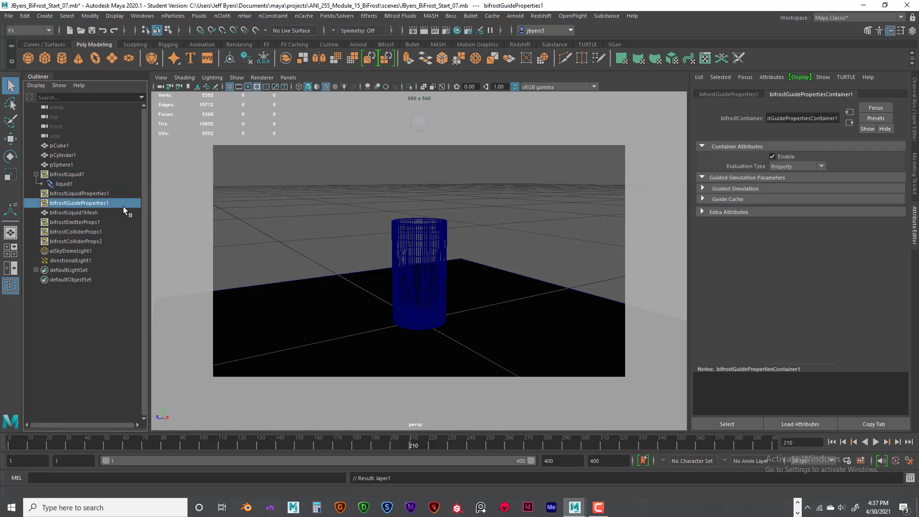
{"action": "left_click", "coordinate": [76, 192]}
{"action": "left_click", "coordinate": [74, 184]}
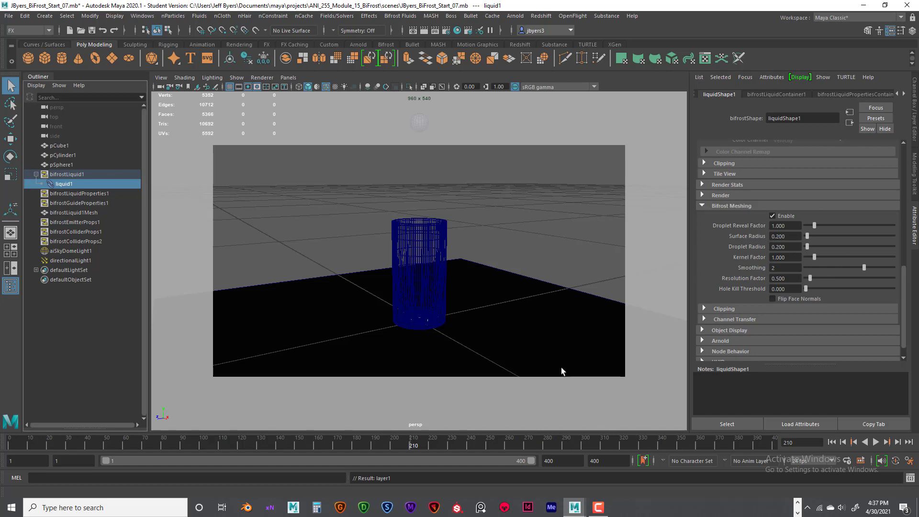
- Play the timeline briefly, stop playback, and return to frame 1
{"action": "left_click", "coordinate": [877, 443]}
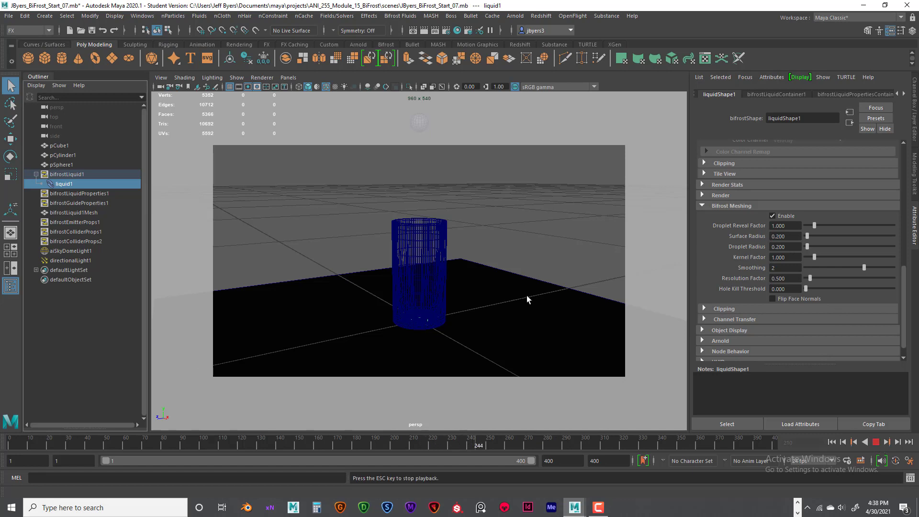
{"action": "left_click", "coordinate": [877, 442]}
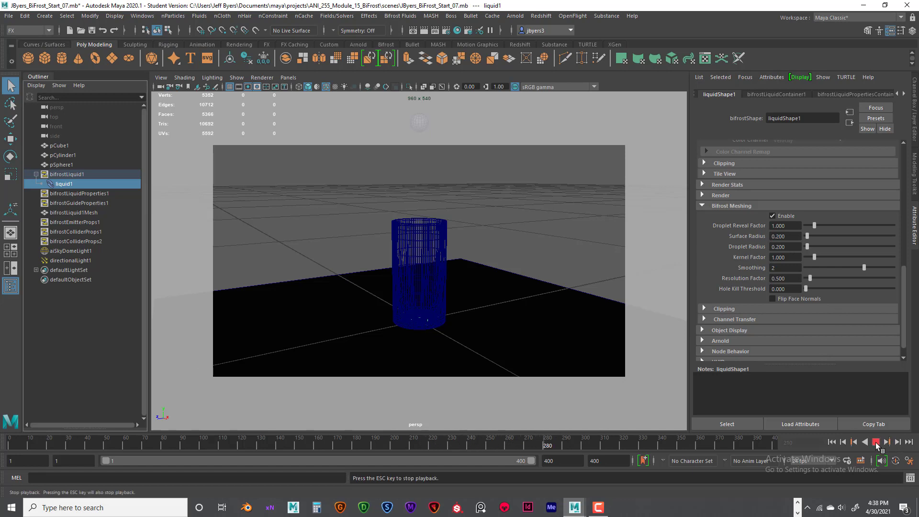
{"action": "left_click", "coordinate": [832, 443]}
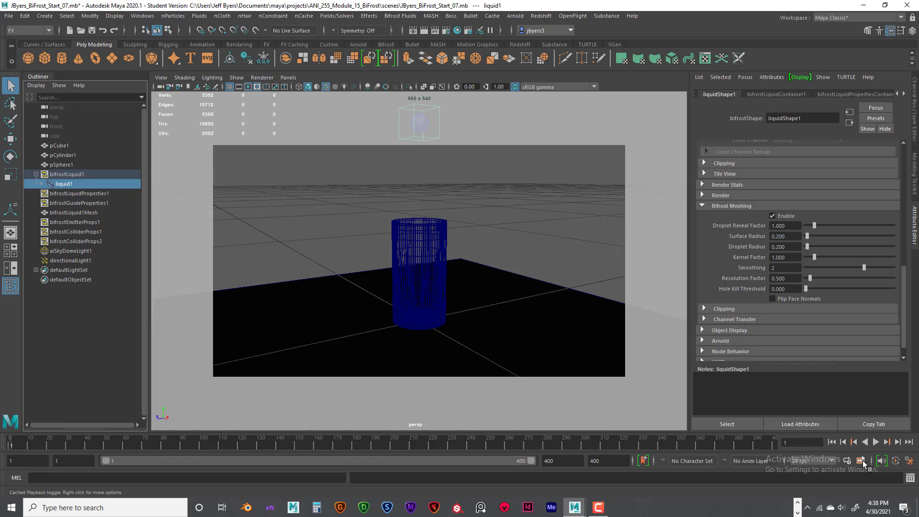
- Turn on Cached Playback and play the simulation while its frames are cached
{"action": "left_click", "coordinate": [861, 461]}
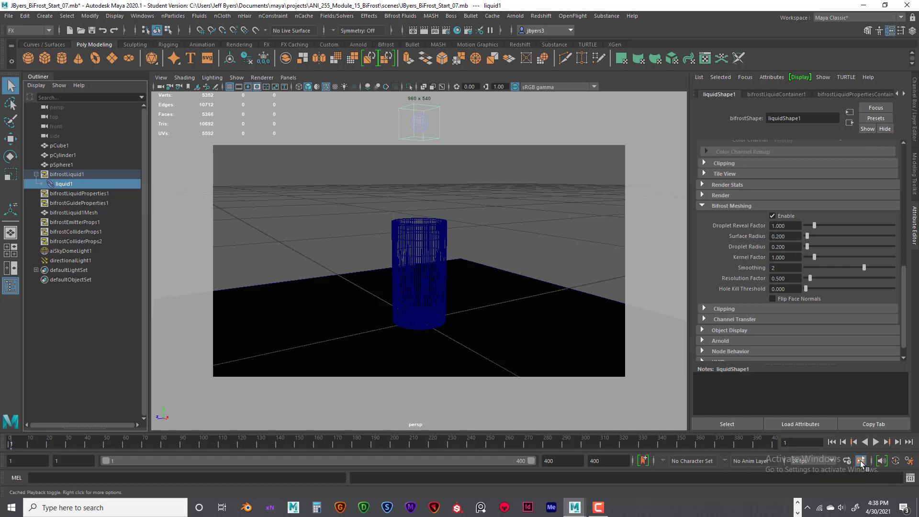
{"action": "right_click", "coordinate": [861, 462]}
{"action": "left_click", "coordinate": [838, 435]}
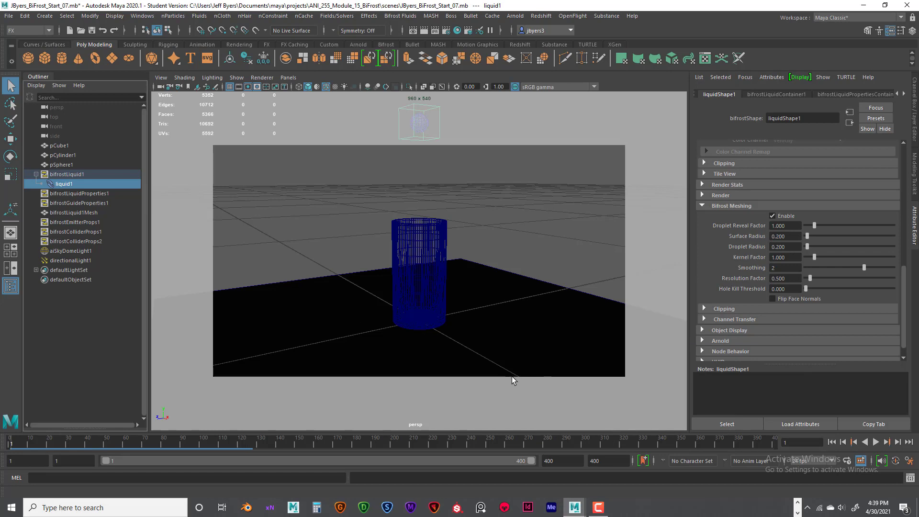
{"action": "left_click", "coordinate": [876, 441]}
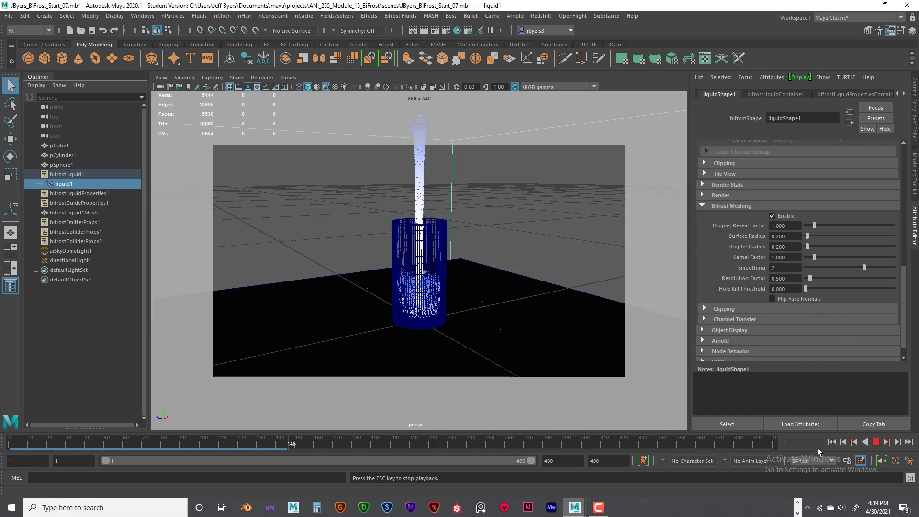
- Turn off the Particles display of liquidShape1 and stop playback at frame 175
{"action": "scroll", "coordinate": [791, 180], "scroll_direction": "down", "scroll_amount": 1}
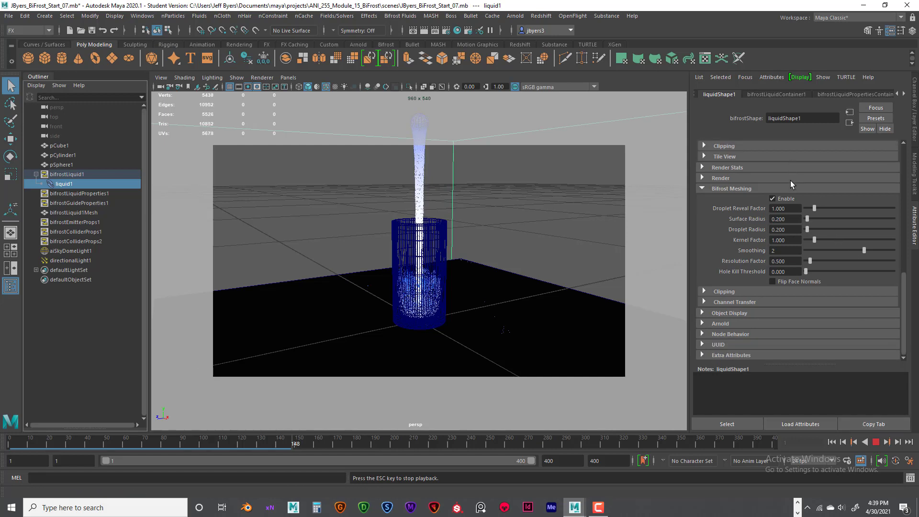
{"action": "scroll", "coordinate": [790, 179], "scroll_direction": "up", "scroll_amount": 3}
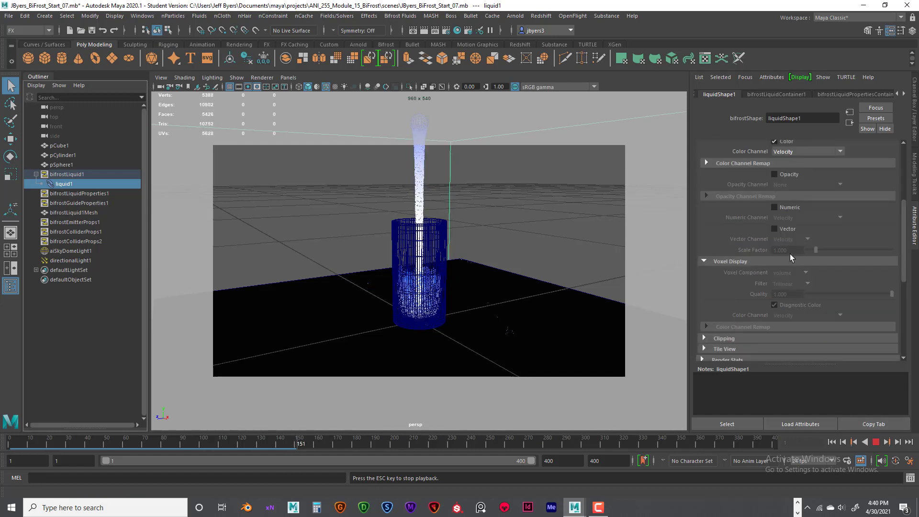
{"action": "scroll", "coordinate": [791, 255], "scroll_direction": "down", "scroll_amount": 3}
{"action": "scroll", "coordinate": [791, 255], "scroll_direction": "up", "scroll_amount": 9}
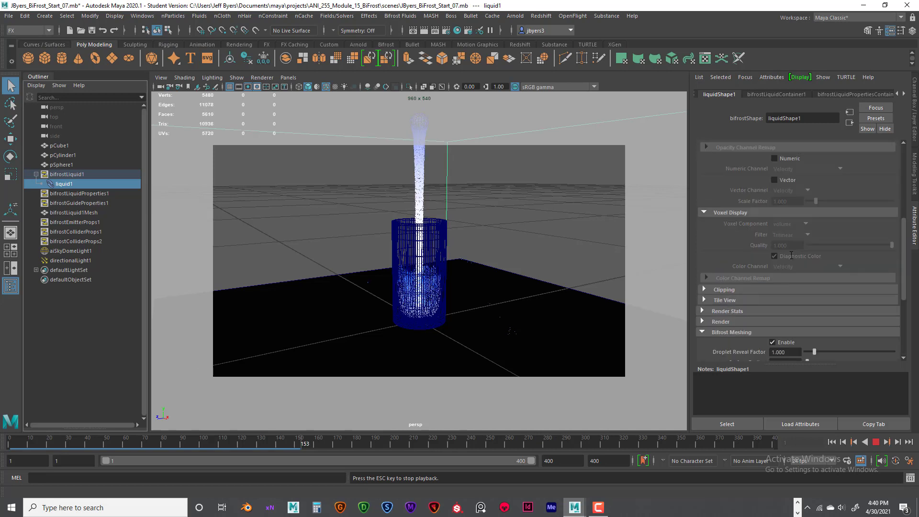
{"action": "scroll", "coordinate": [791, 255], "scroll_direction": "down", "scroll_amount": 5}
{"action": "scroll", "coordinate": [790, 255], "scroll_direction": "down", "scroll_amount": 3}
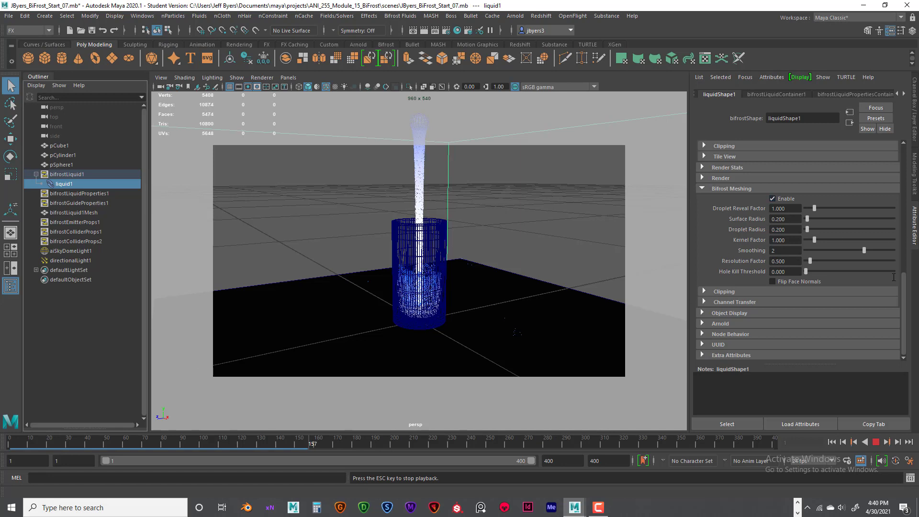
{"action": "left_click", "coordinate": [907, 207]}
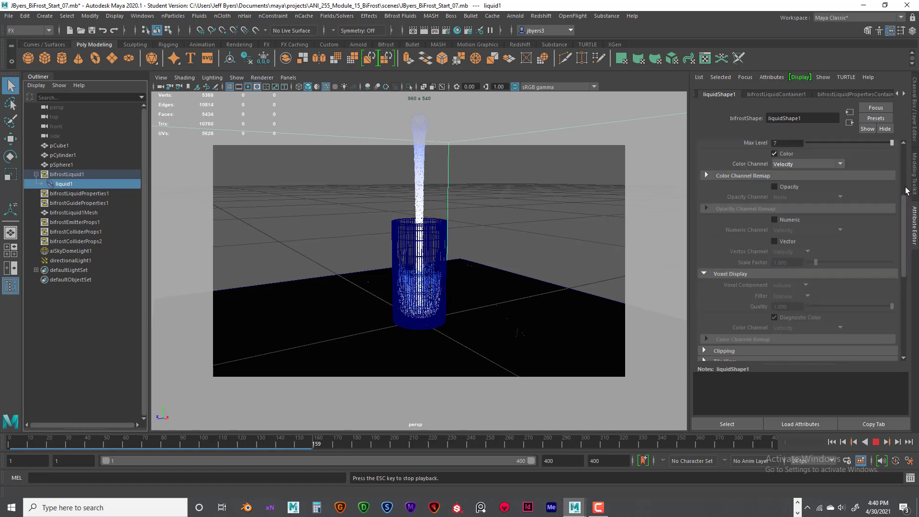
{"action": "left_click", "coordinate": [907, 159]}
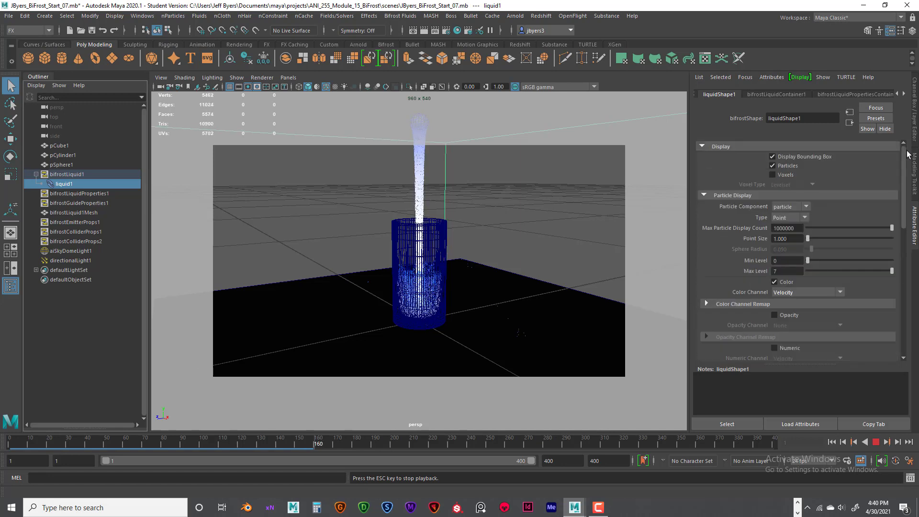
{"action": "left_click", "coordinate": [772, 166]}
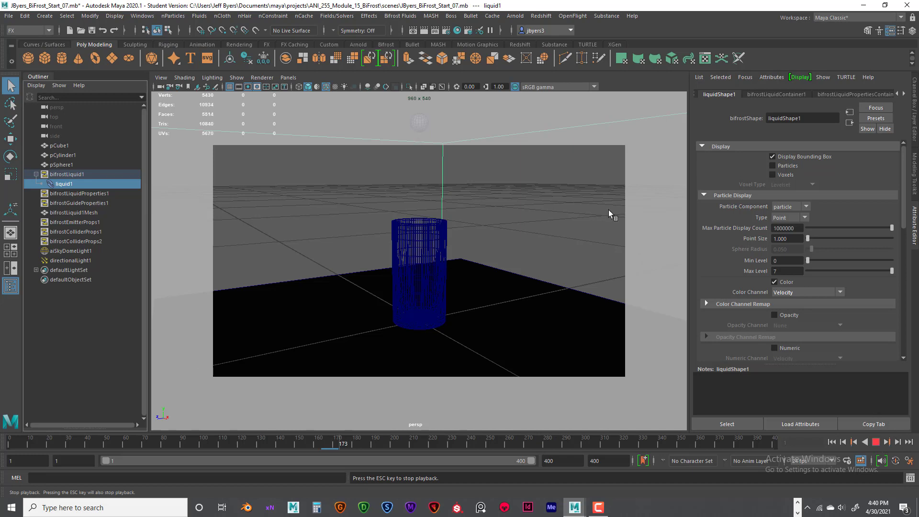
{"action": "left_click", "coordinate": [875, 442]}
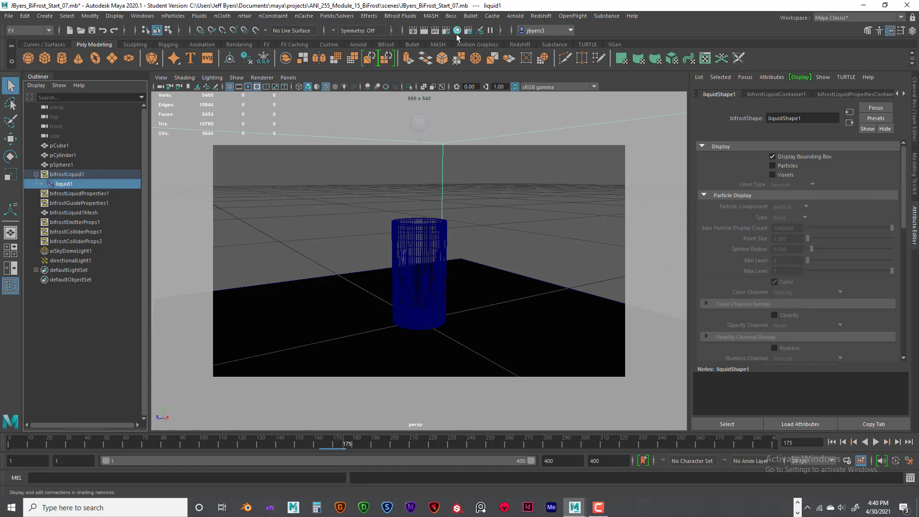
- In the Arnold render settings, set Camera (AA) samples to 3 and Specular, Transmission and SSS samples to 2
{"action": "left_click", "coordinate": [446, 30]}
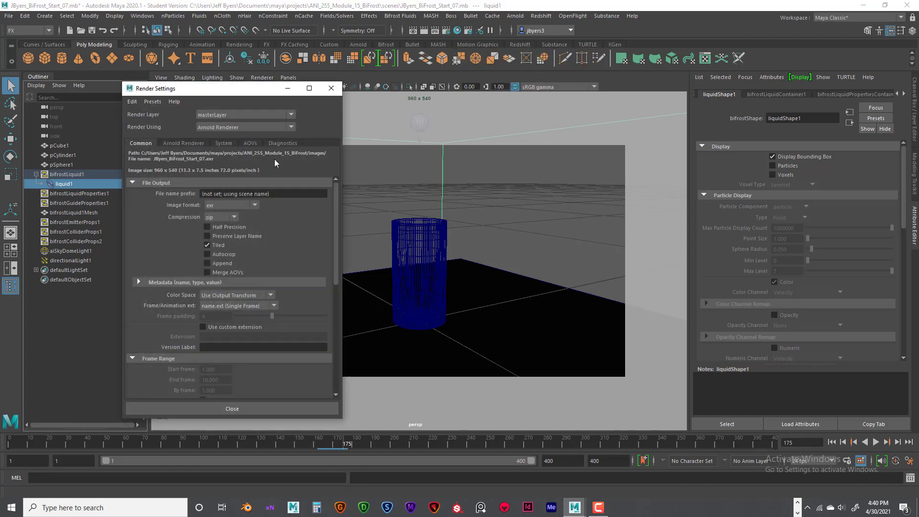
{"action": "left_click", "coordinate": [201, 143]}
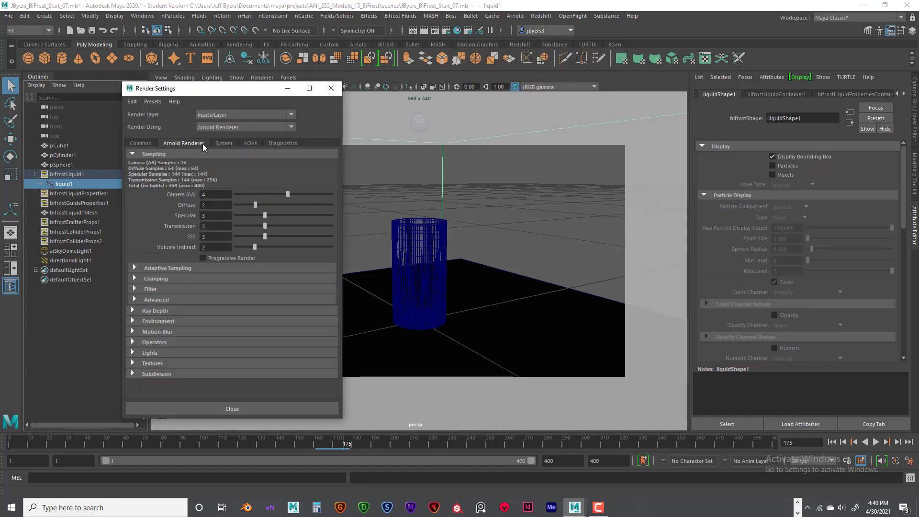
{"action": "left_click", "coordinate": [205, 195]}
{"action": "key", "text": "Tab"}
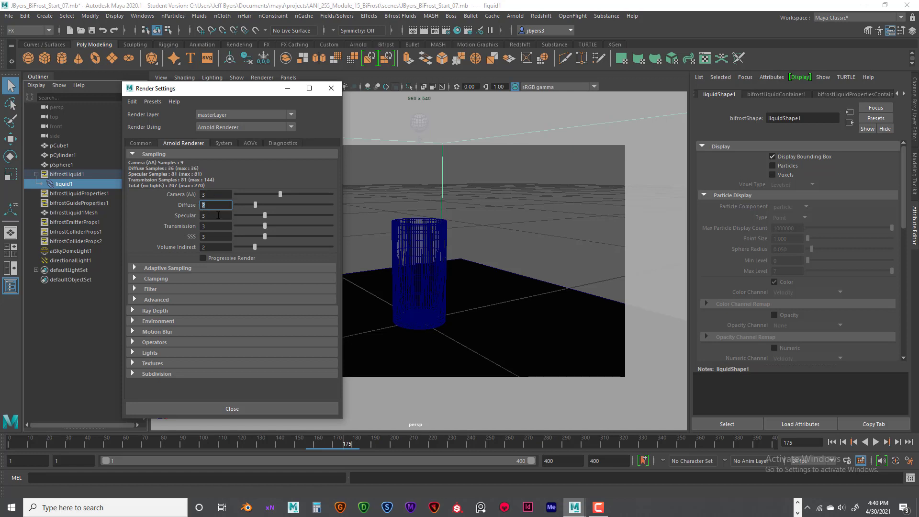
{"action": "key", "text": "Tab"}
{"action": "type", "text": "2"}
{"action": "key", "text": "Tab"}
{"action": "type", "text": "2"}
{"action": "key", "text": "Tab"}
{"action": "type", "text": "2"}
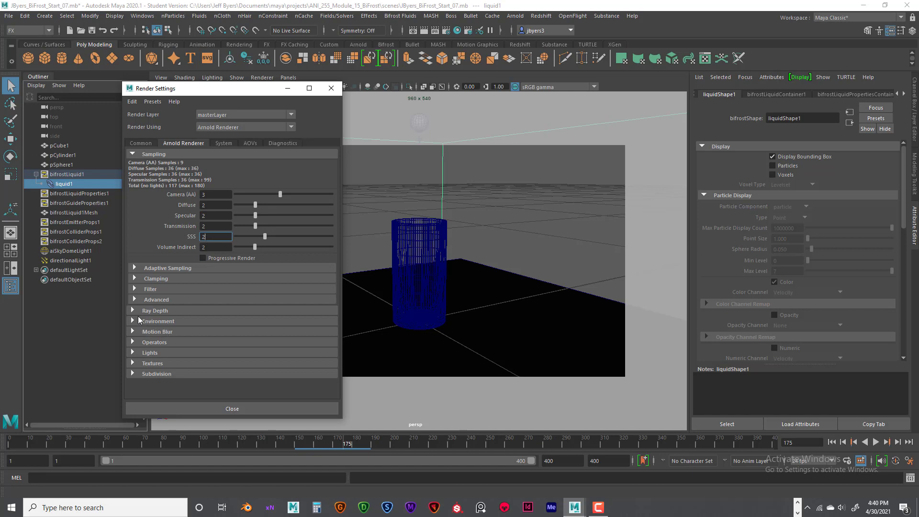
- Check the Ray Depth values in the Arnold render settings and close the settings window
{"action": "left_click", "coordinate": [135, 310]}
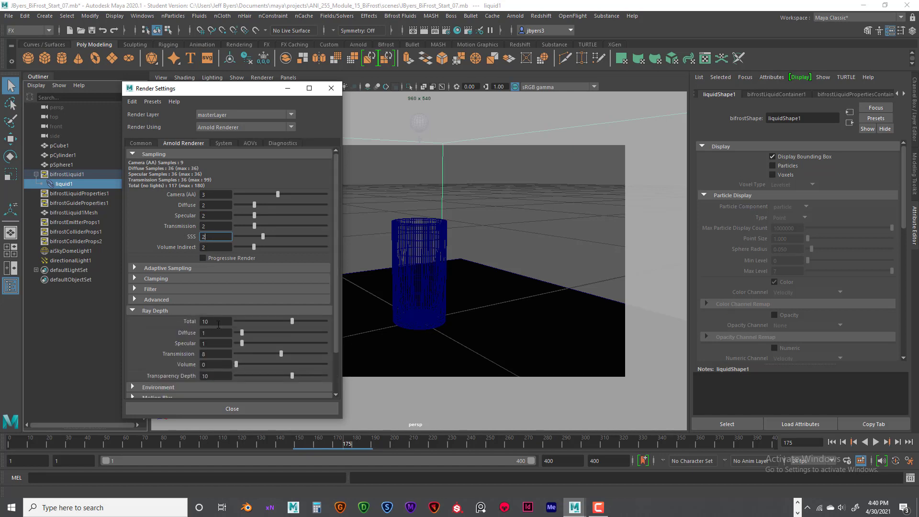
{"action": "left_click", "coordinate": [331, 88]}
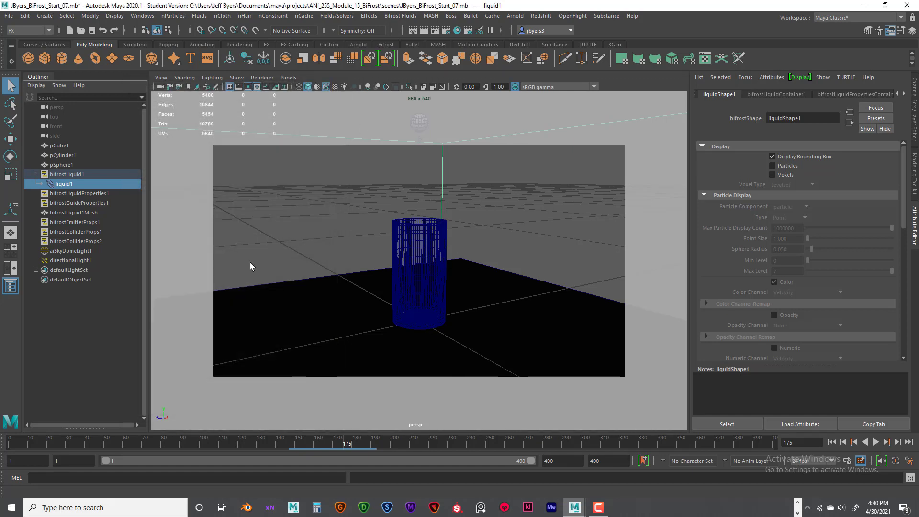
- Replace the settings of bifrostLiquid1Mesh's aiStandardSurface2 material with the Milk preset
{"action": "left_click", "coordinate": [67, 184]}
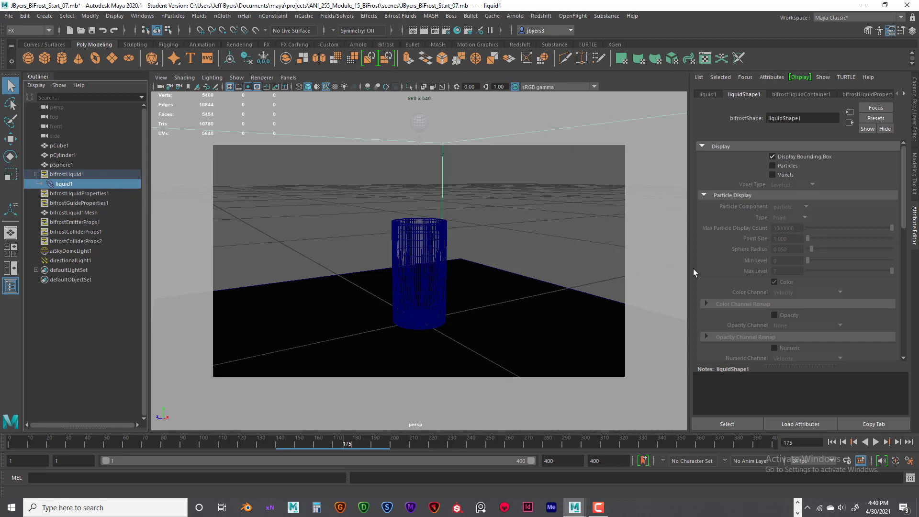
{"action": "left_click", "coordinate": [69, 204]}
{"action": "left_click", "coordinate": [74, 212]}
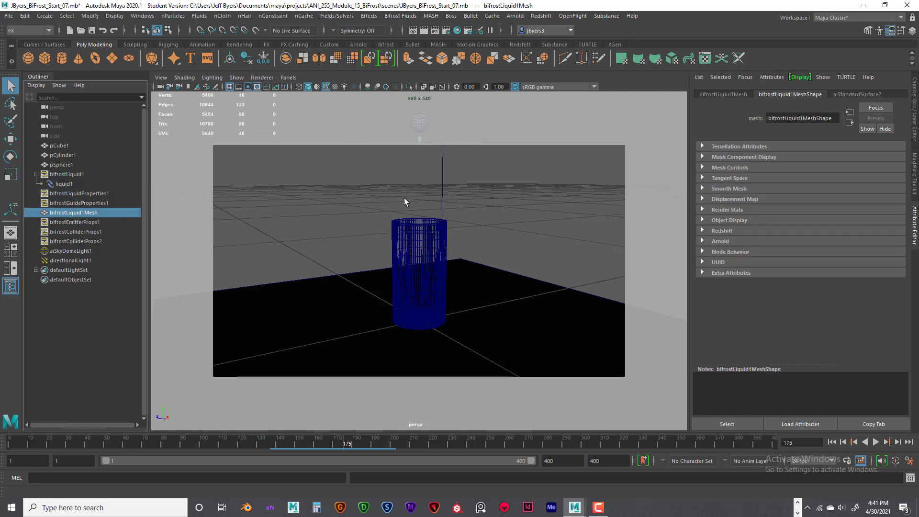
{"action": "key", "text": "space"}
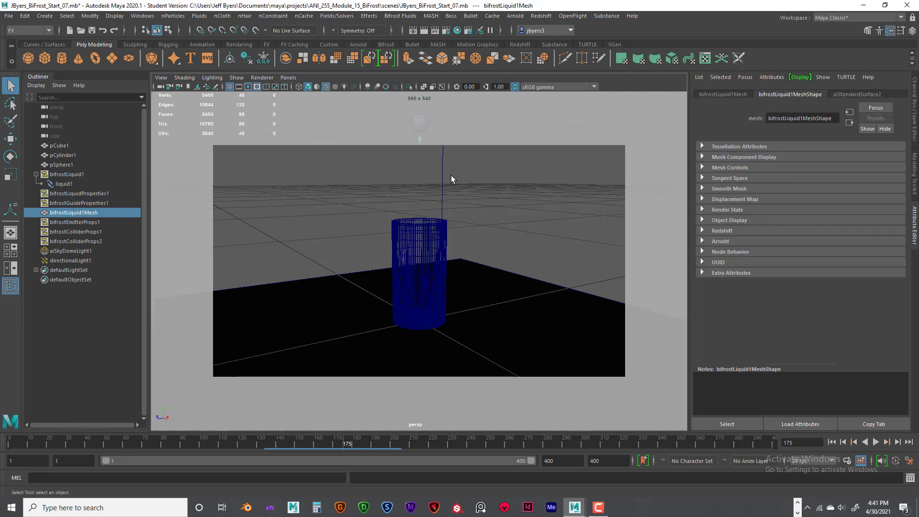
{"action": "left_click", "coordinate": [862, 91]}
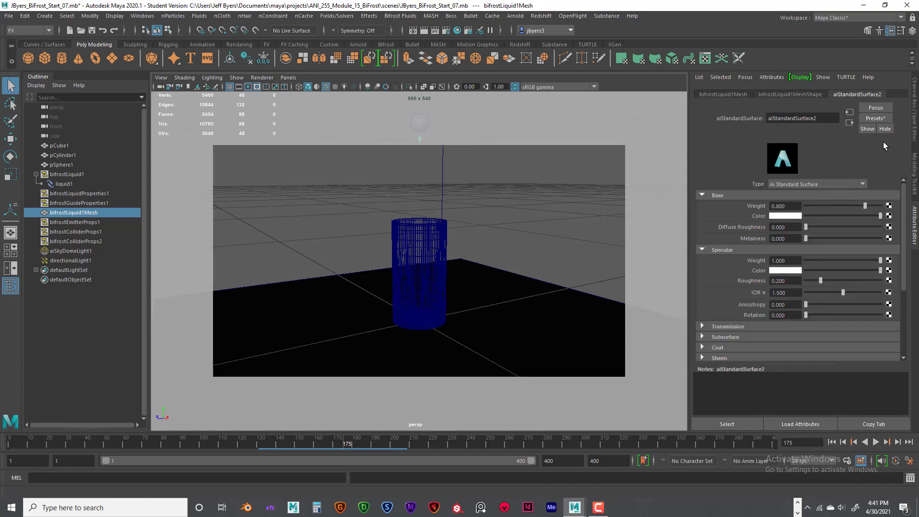
{"action": "left_click", "coordinate": [872, 116]}
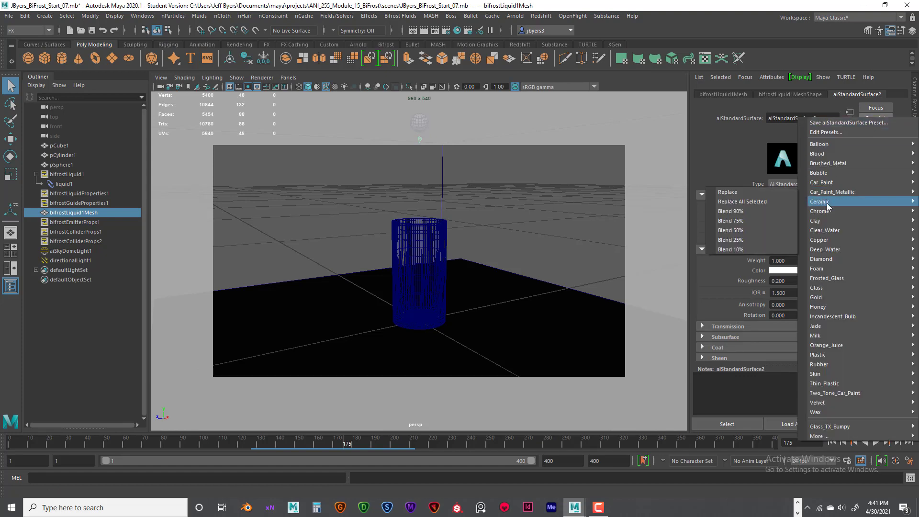
{"action": "mouse_move", "coordinate": [857, 318]}
{"action": "mouse_move", "coordinate": [859, 334]}
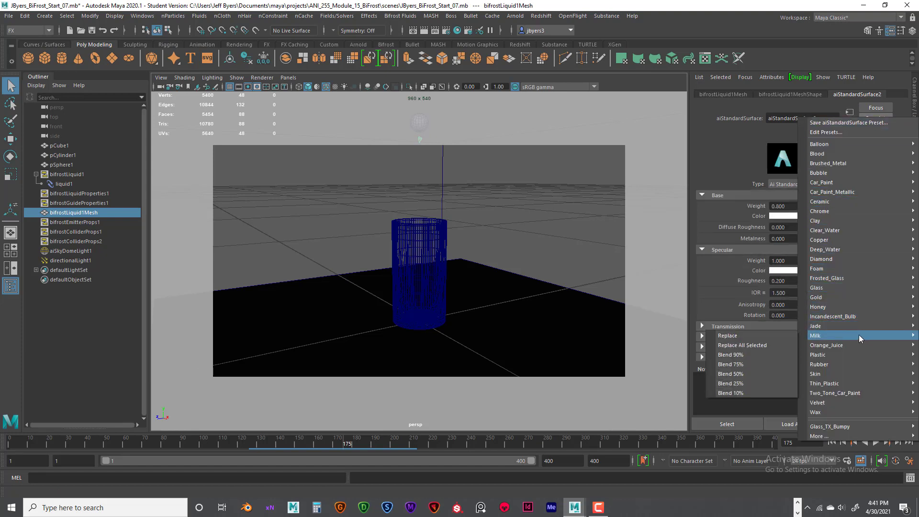
{"action": "left_click", "coordinate": [728, 335]}
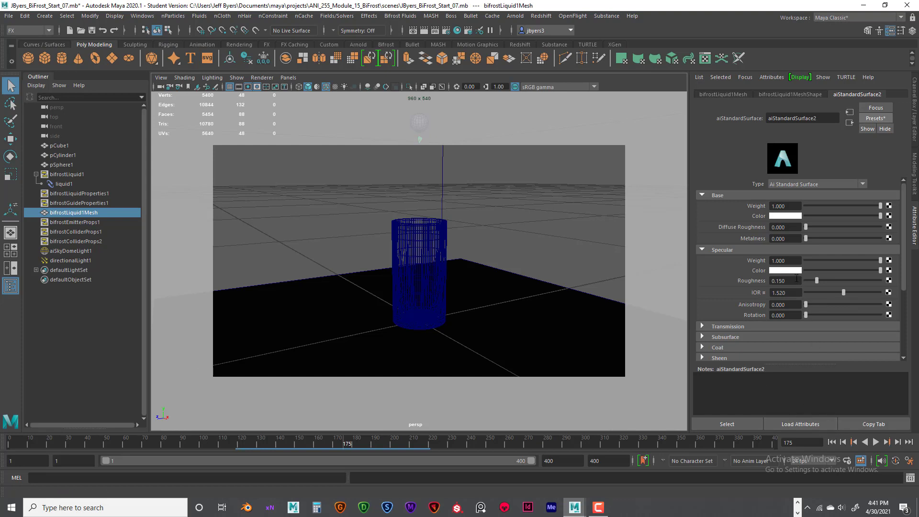
- Review the Bifrost Meshing settings of liquidShape1
{"action": "left_click", "coordinate": [71, 183]}
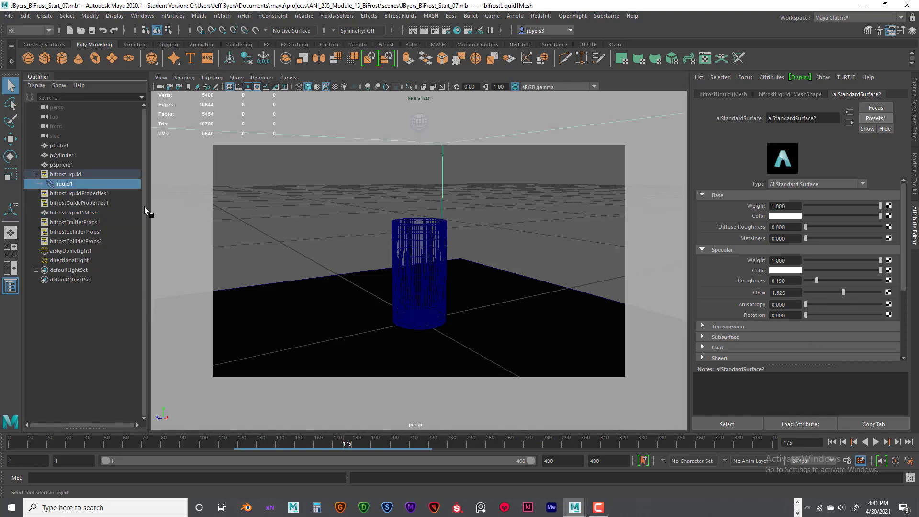
{"action": "scroll", "coordinate": [818, 246], "scroll_direction": "down", "scroll_amount": 6}
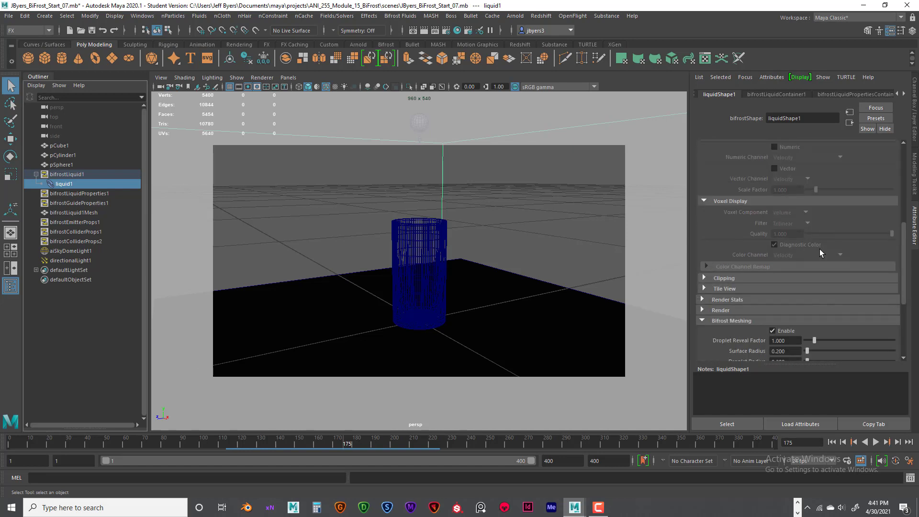
{"action": "scroll", "coordinate": [820, 250], "scroll_direction": "down", "scroll_amount": 2}
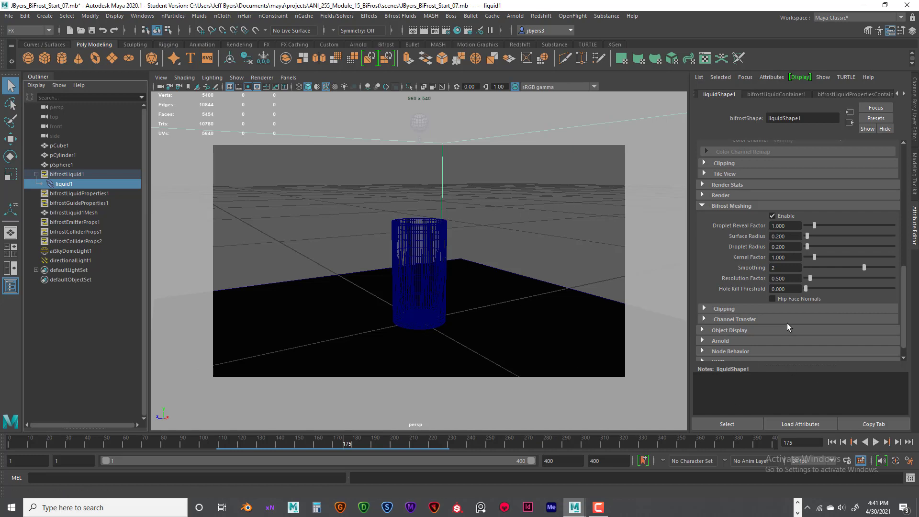
- Turn on the visibility of display layer layer1
{"action": "key", "text": "ctrl+a"}
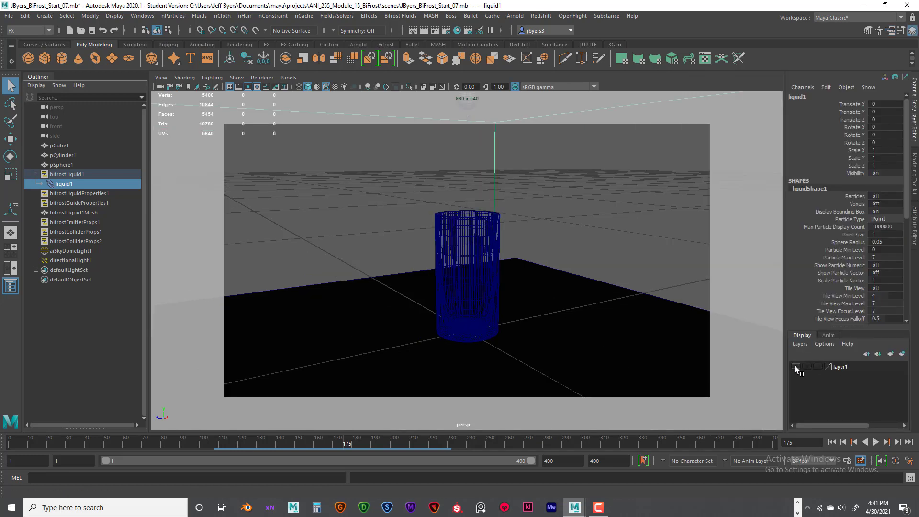
{"action": "left_click", "coordinate": [795, 367]}
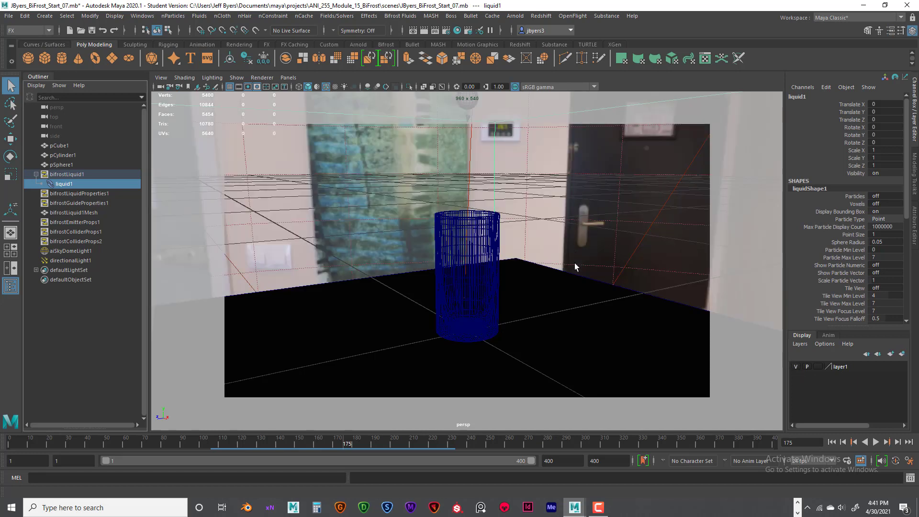
- Play the simulation up to frame 102, render that frame with Arnold, and close the render view
{"action": "left_click", "coordinate": [859, 444]}
{"action": "left_click", "coordinate": [877, 442]}
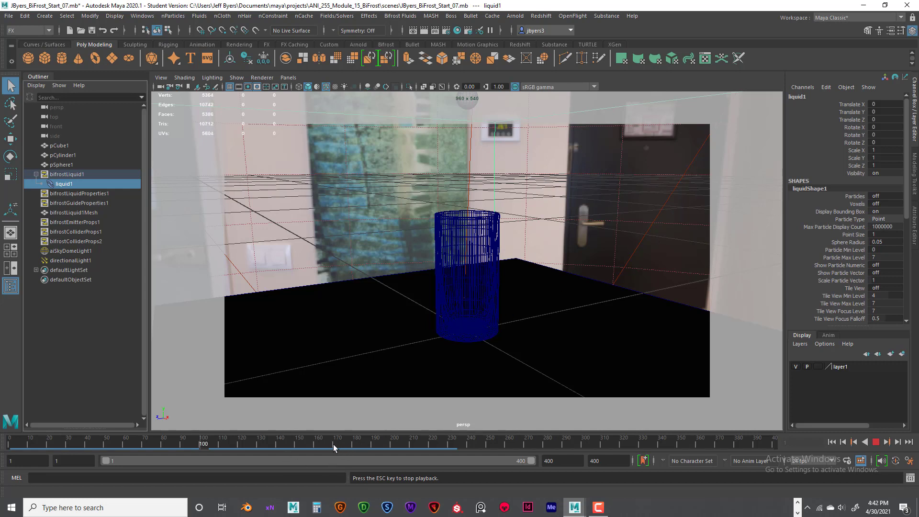
{"action": "left_click", "coordinate": [876, 441]}
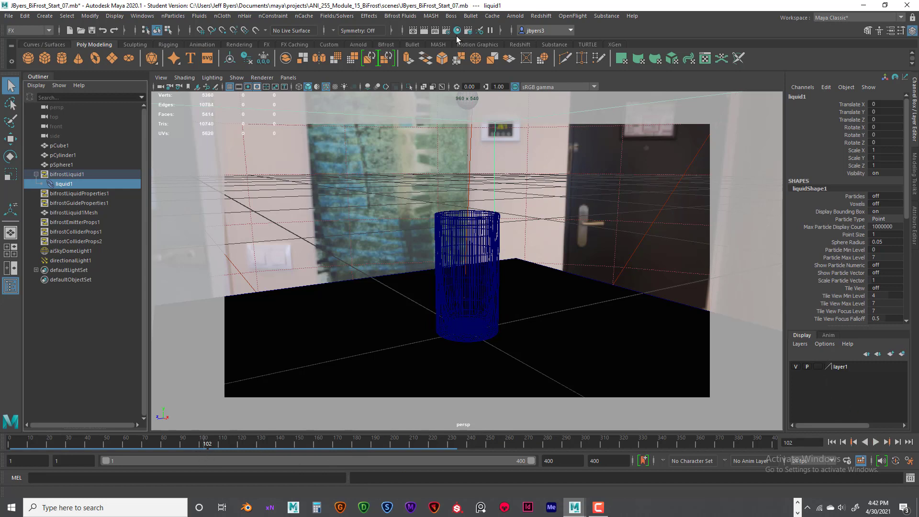
{"action": "left_click", "coordinate": [423, 30]}
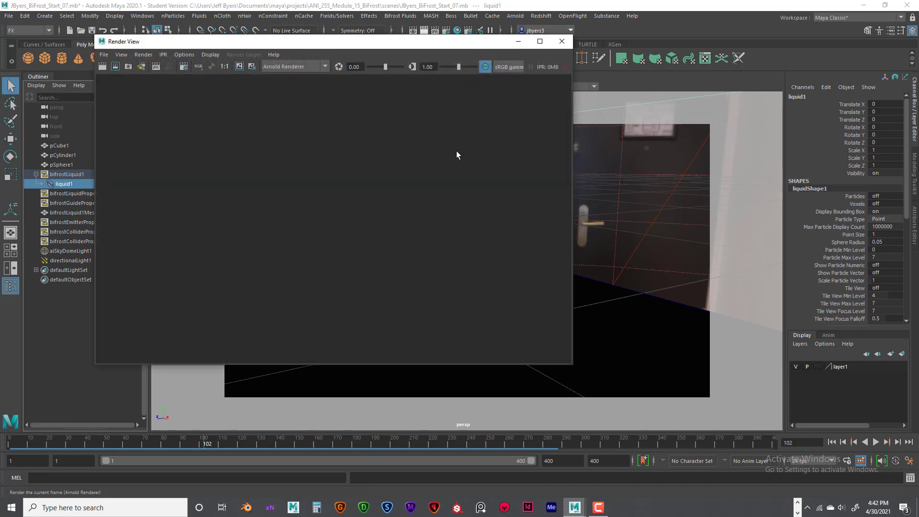
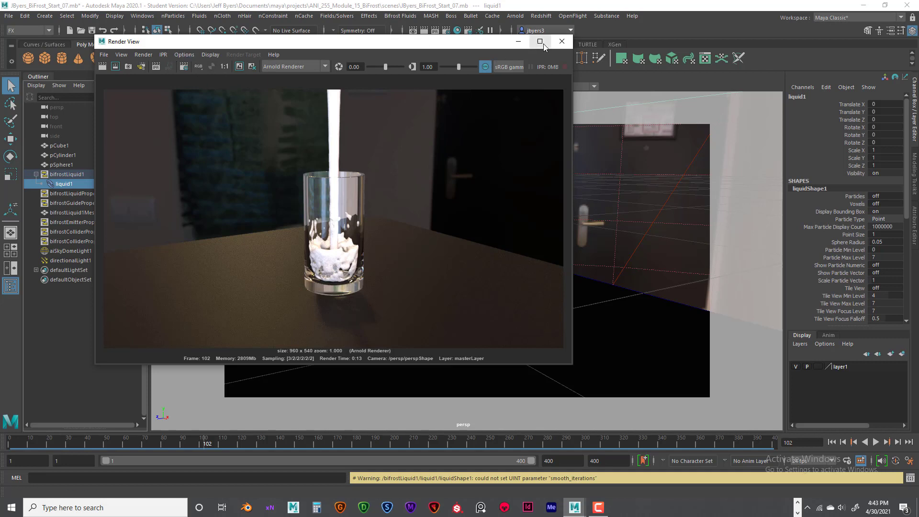
{"action": "left_click", "coordinate": [561, 44]}
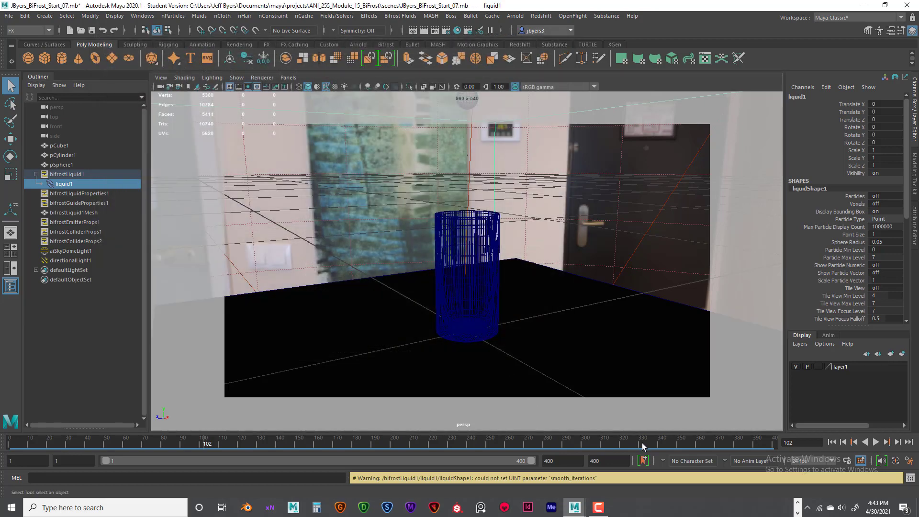
- Play the simulation up to frame 301, render that frame with Arnold, and close the render view
{"action": "left_click", "coordinate": [877, 442]}
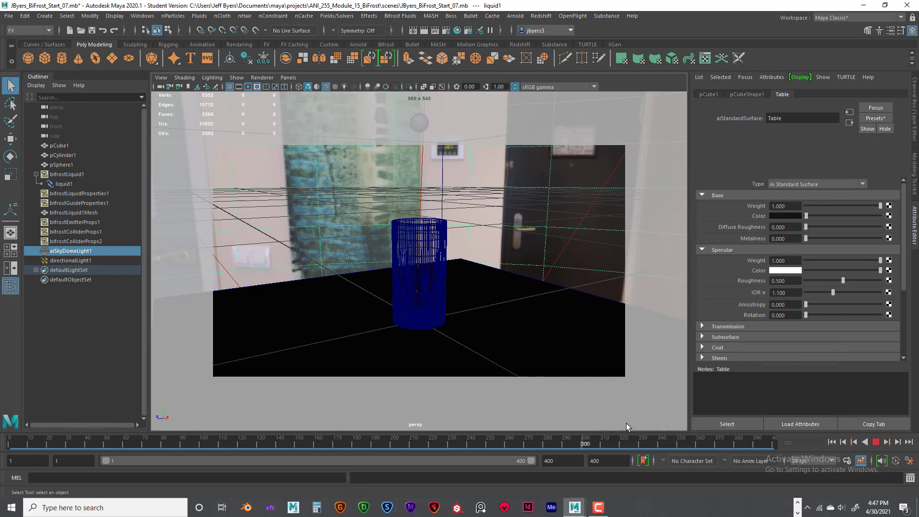
{"action": "left_click", "coordinate": [876, 443]}
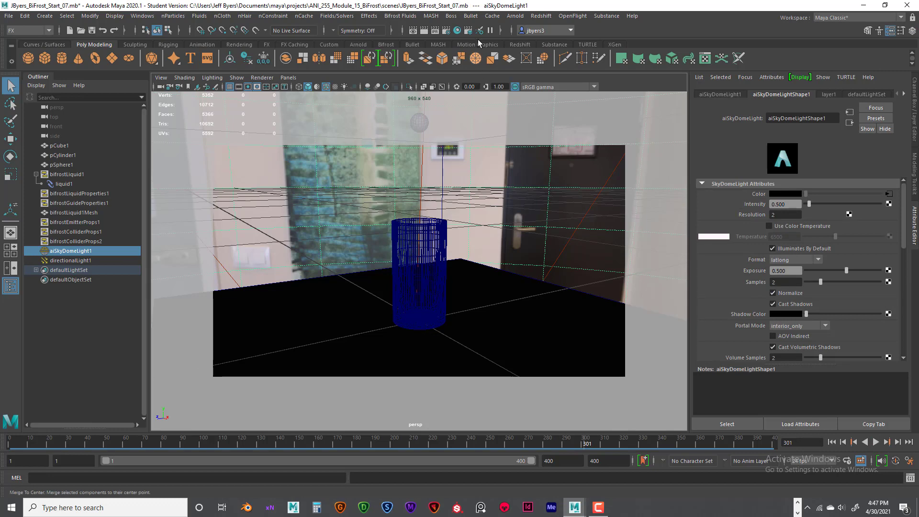
{"action": "left_click", "coordinate": [424, 31]}
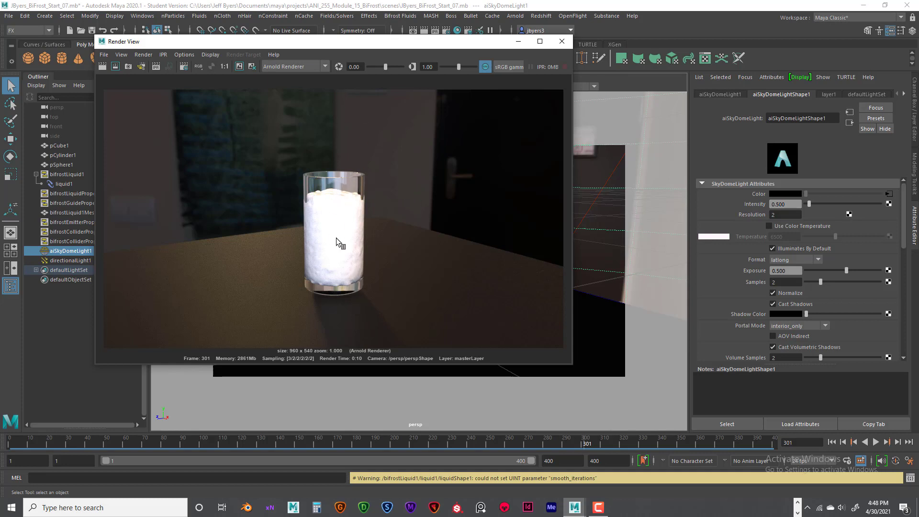
{"action": "left_click", "coordinate": [562, 42]}
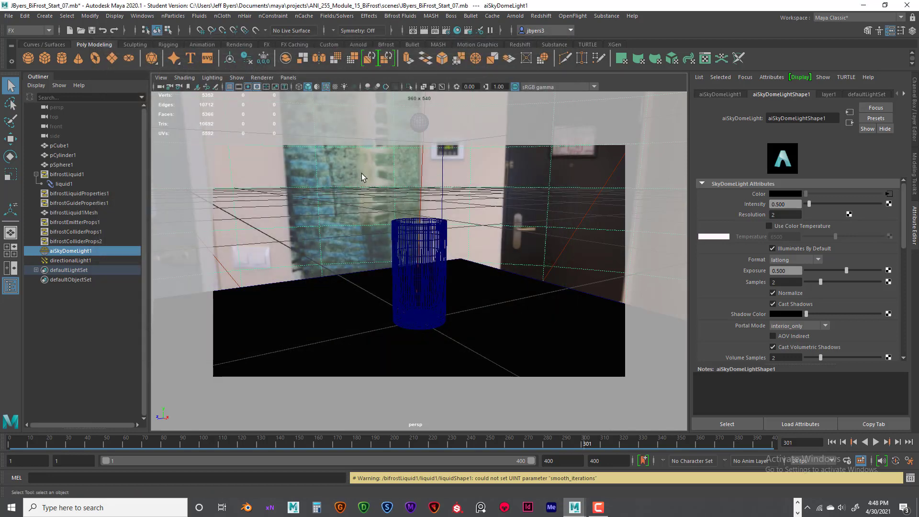
- Inspect the attributes of directionalLight1 and aiSkyDomeLight1
{"action": "left_click", "coordinate": [598, 198]}
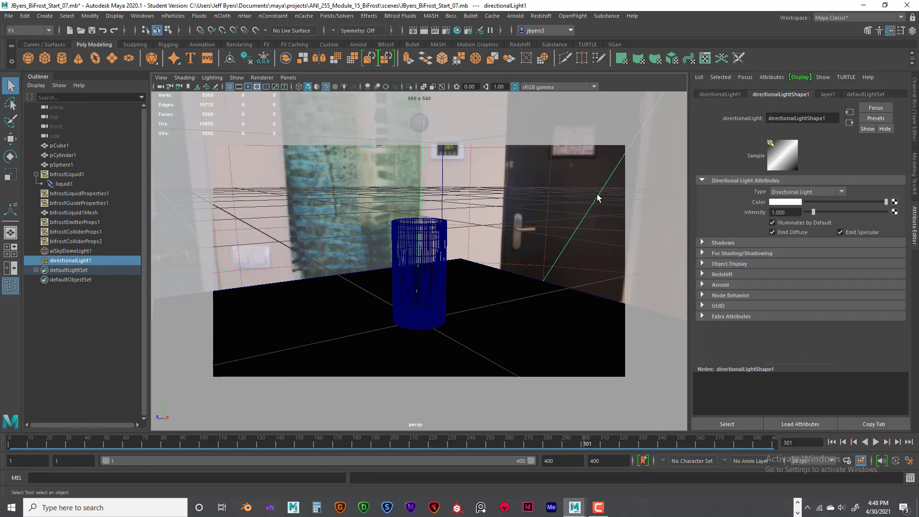
{"action": "left_click", "coordinate": [393, 177]}
{"action": "left_click", "coordinate": [585, 216]}
{"action": "left_click", "coordinate": [347, 186]}
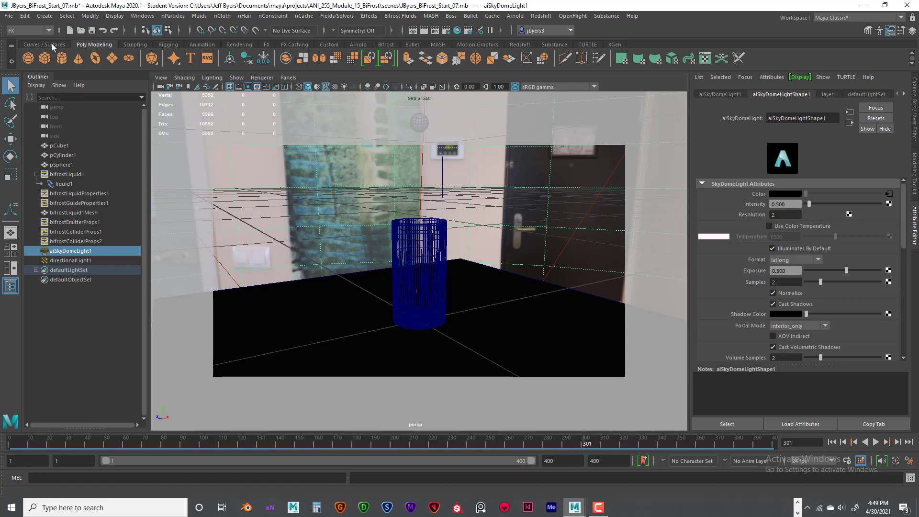
{"action": "left_click", "coordinate": [160, 78]}
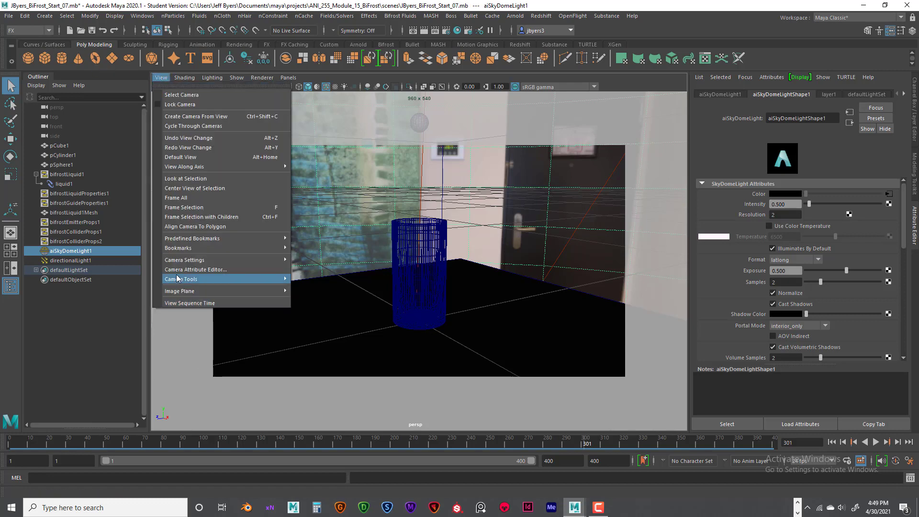
{"action": "mouse_move", "coordinate": [226, 248]}
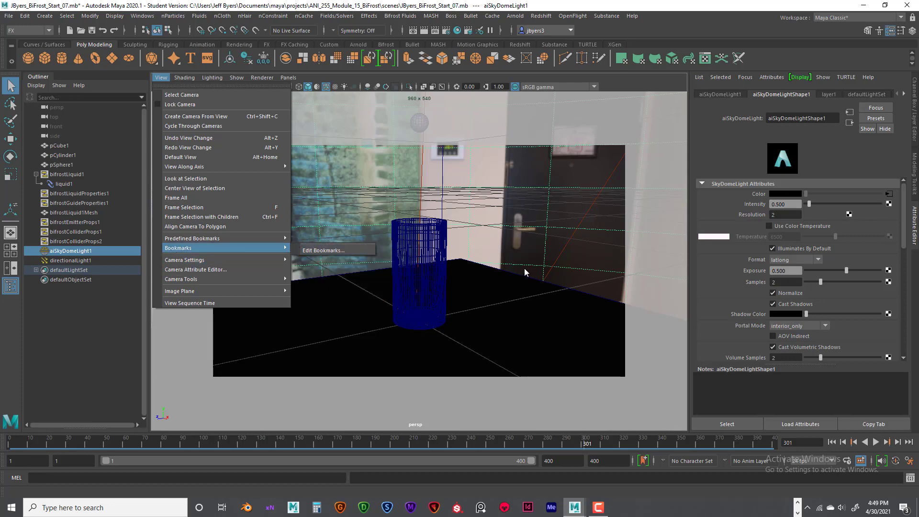
{"action": "left_click", "coordinate": [472, 232]}
- Reframe the perspective camera on the glass from another side of the table and turn on the Field Chart overlay
{"action": "left_click_drag", "start_coordinate": [469, 283], "coordinate": [462, 265], "text": "alt"}
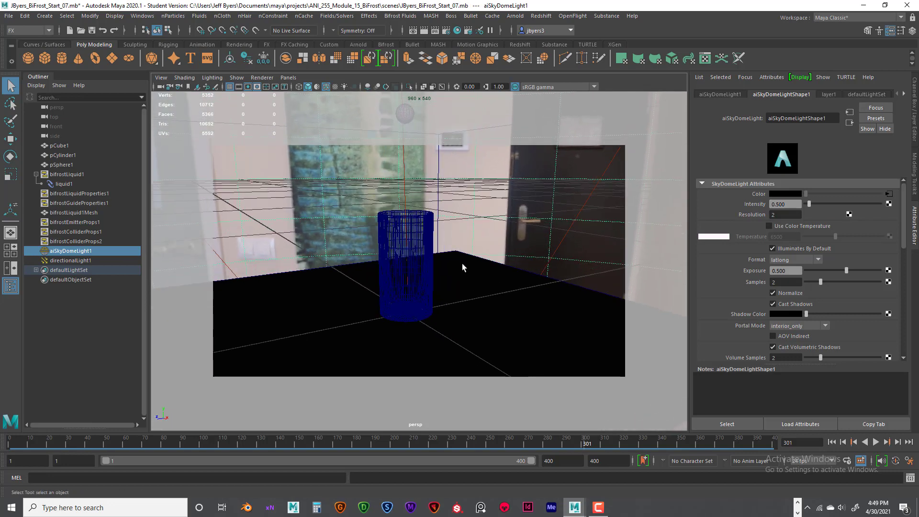
{"action": "left_click_drag", "start_coordinate": [451, 195], "coordinate": [444, 195], "text": "alt"}
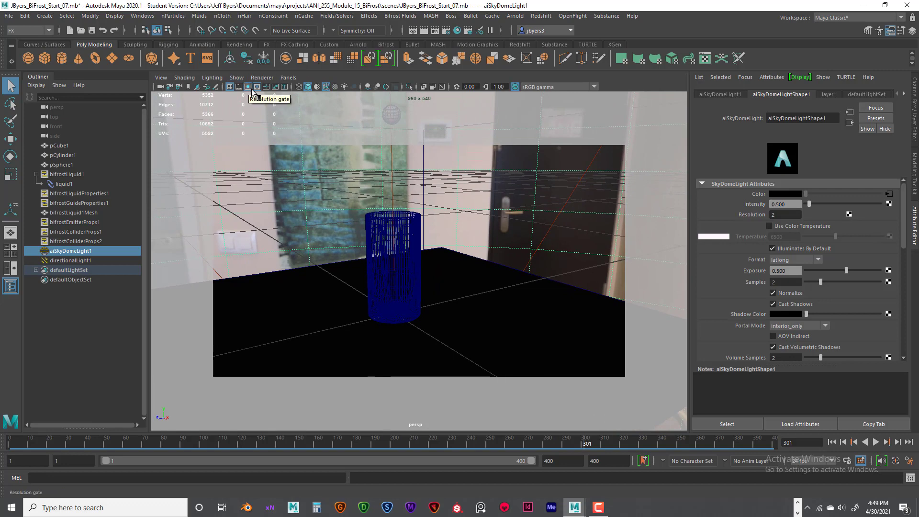
{"action": "left_click_drag", "start_coordinate": [488, 312], "coordinate": [525, 286], "text": "alt"}
{"action": "left_click_drag", "start_coordinate": [423, 281], "coordinate": [436, 283], "text": "alt"}
{"action": "middle_click_drag", "start_coordinate": [433, 281], "coordinate": [416, 269], "text": "alt"}
{"action": "right_click_drag", "start_coordinate": [421, 273], "coordinate": [441, 278], "text": "alt"}
{"action": "middle_click_drag", "start_coordinate": [441, 277], "coordinate": [448, 287], "text": "alt"}
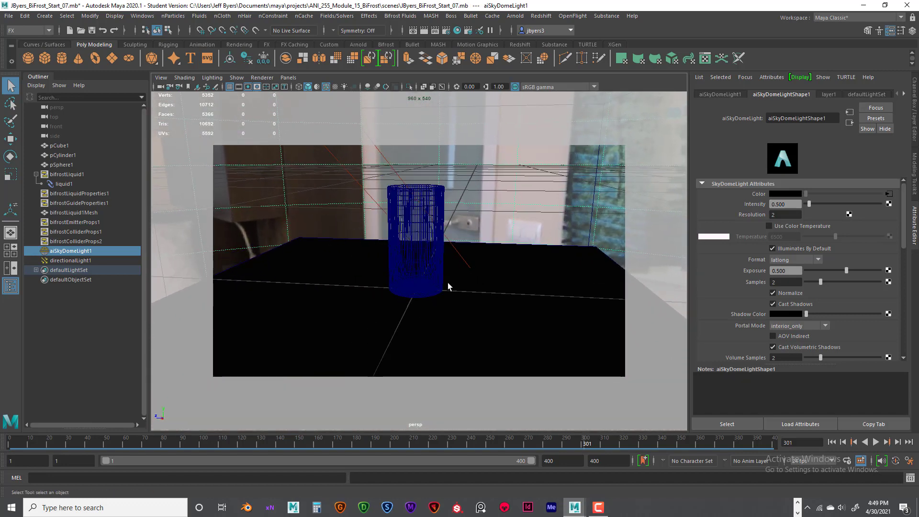
{"action": "right_click_drag", "start_coordinate": [448, 288], "coordinate": [452, 285], "text": "alt"}
{"action": "mouse_move", "coordinate": [451, 284]}
{"action": "middle_mouse_down", "text": "alt"}
{"action": "mouse_move", "coordinate": [458, 291]}
{"action": "mouse_move", "coordinate": [450, 287]}
{"action": "middle_mouse_up", "text": "alt"}
{"action": "right_click_drag", "start_coordinate": [450, 287], "coordinate": [444, 287], "text": "alt"}
{"action": "middle_click_drag", "start_coordinate": [463, 212], "coordinate": [464, 219], "text": "alt"}
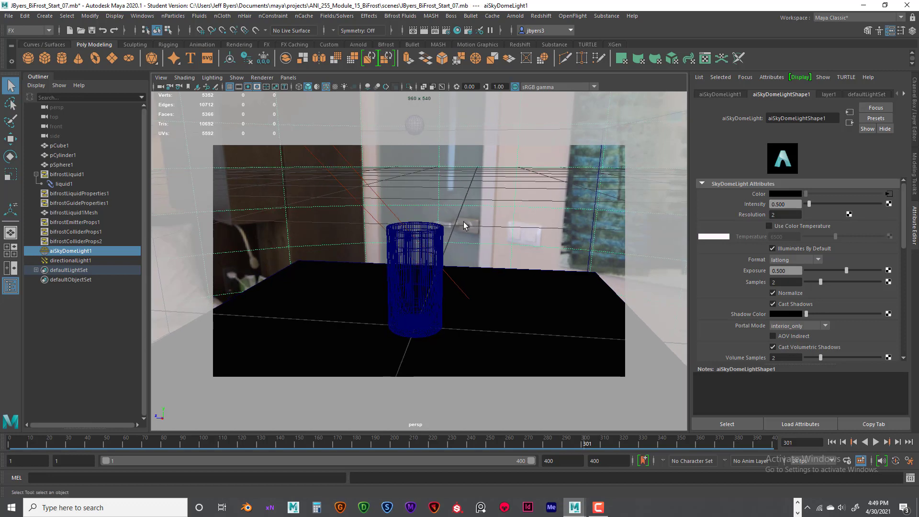
{"action": "scroll", "coordinate": [455, 228], "scroll_direction": "up", "scroll_amount": 3}
{"action": "scroll", "coordinate": [455, 228], "scroll_direction": "down", "scroll_amount": 4}
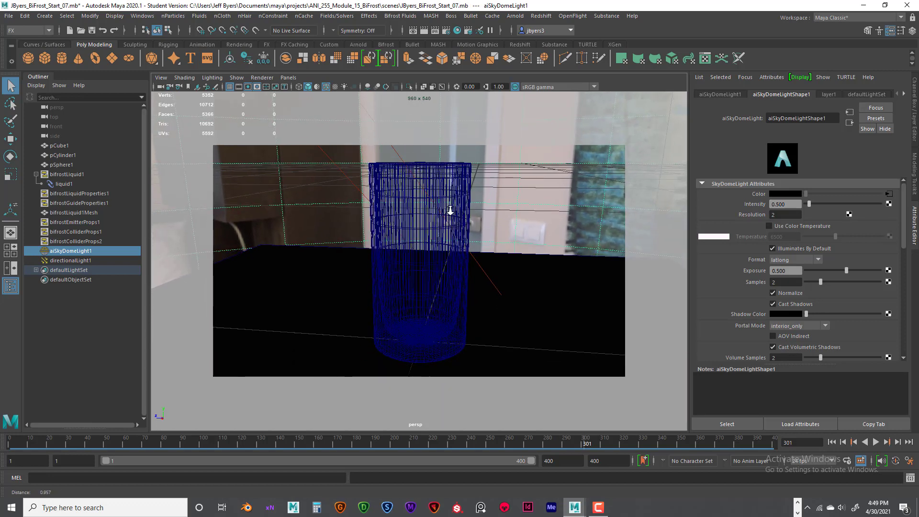
{"action": "left_click_drag", "start_coordinate": [433, 212], "coordinate": [412, 218], "text": "alt"}
{"action": "scroll", "coordinate": [407, 220], "scroll_direction": "down", "scroll_amount": 3}
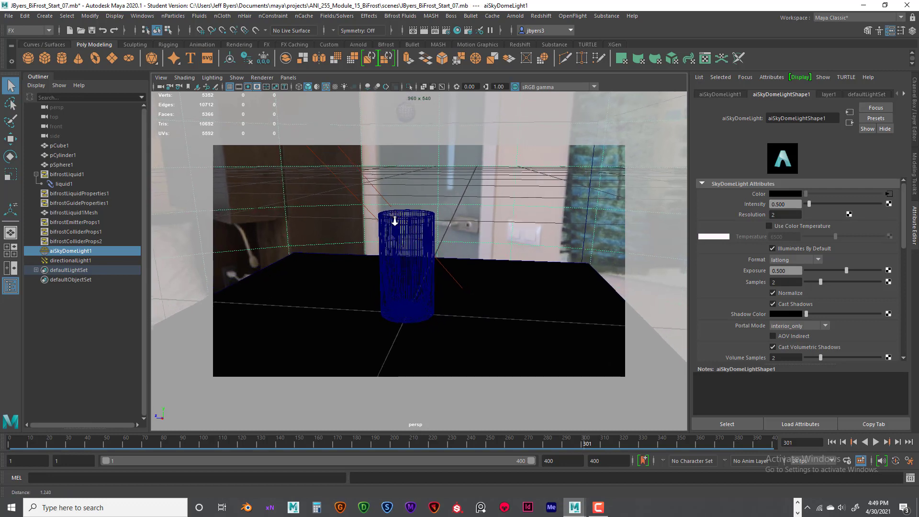
{"action": "scroll", "coordinate": [390, 227], "scroll_direction": "up", "scroll_amount": 3}
{"action": "scroll", "coordinate": [390, 227], "scroll_direction": "up", "scroll_amount": 3}
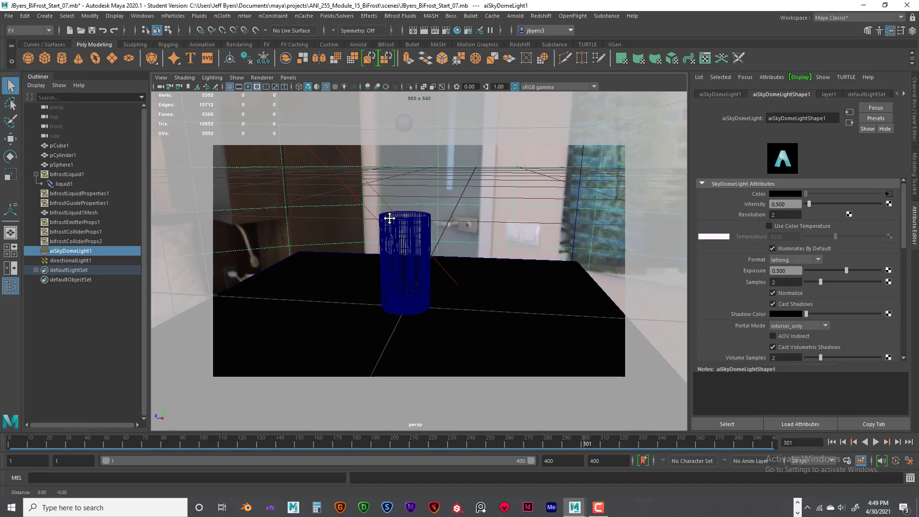
{"action": "left_click", "coordinate": [266, 87]}
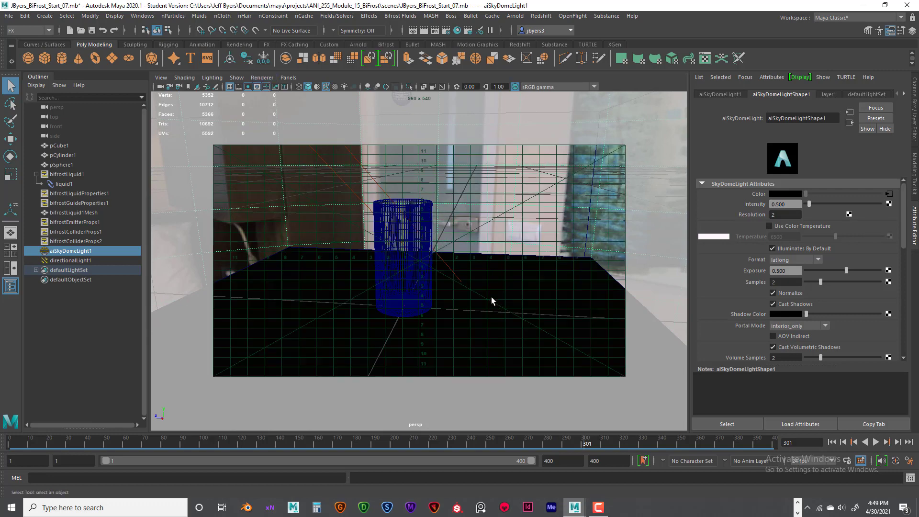
- Centre the glass in the camera frame without the Field Chart overlay, and play the simulation through to frame 400
{"action": "middle_click_drag", "start_coordinate": [484, 294], "coordinate": [491, 295], "text": "alt"}
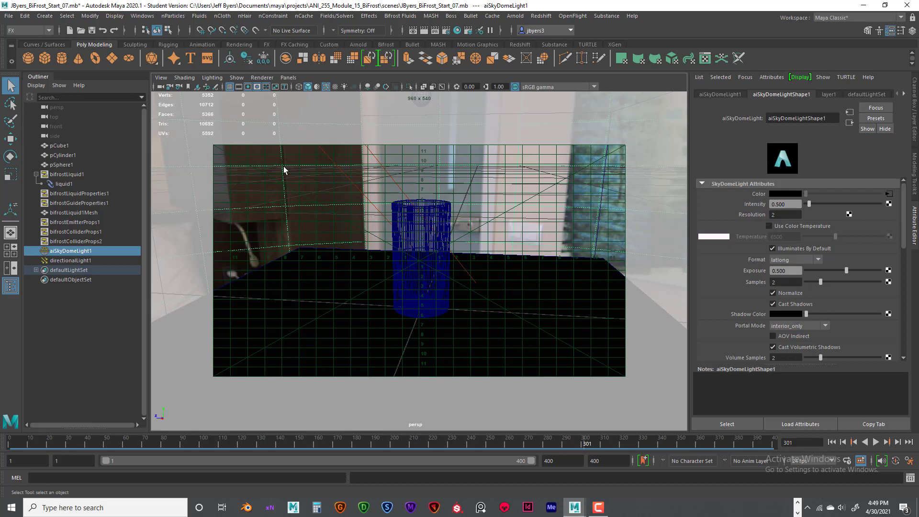
{"action": "left_click", "coordinate": [266, 88]}
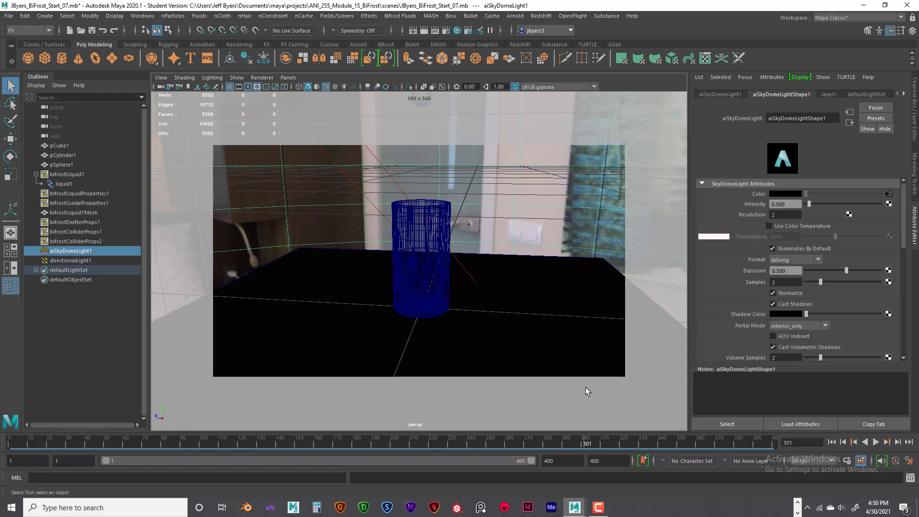
{"action": "left_click", "coordinate": [876, 443]}
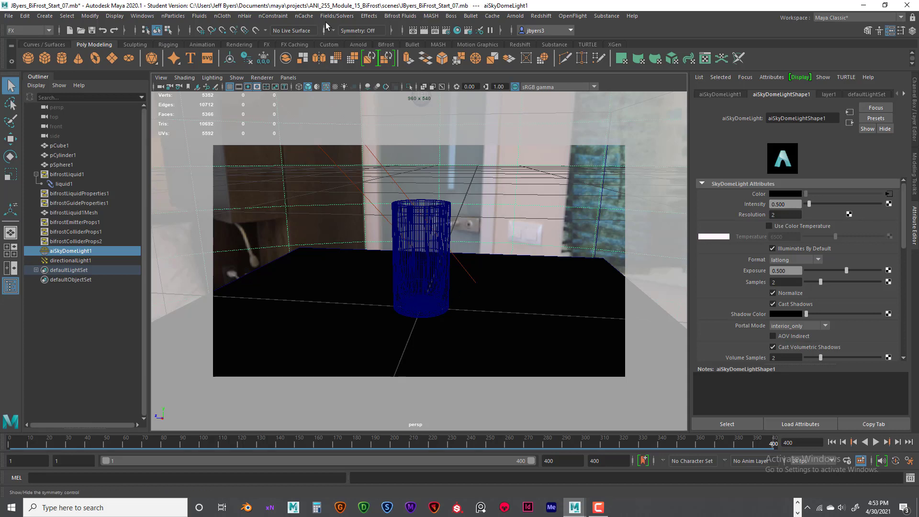
- Open the render settings and examine the Arnold sampling values for Camera (AA), Diffuse and Specular
{"action": "left_click", "coordinate": [445, 30]}
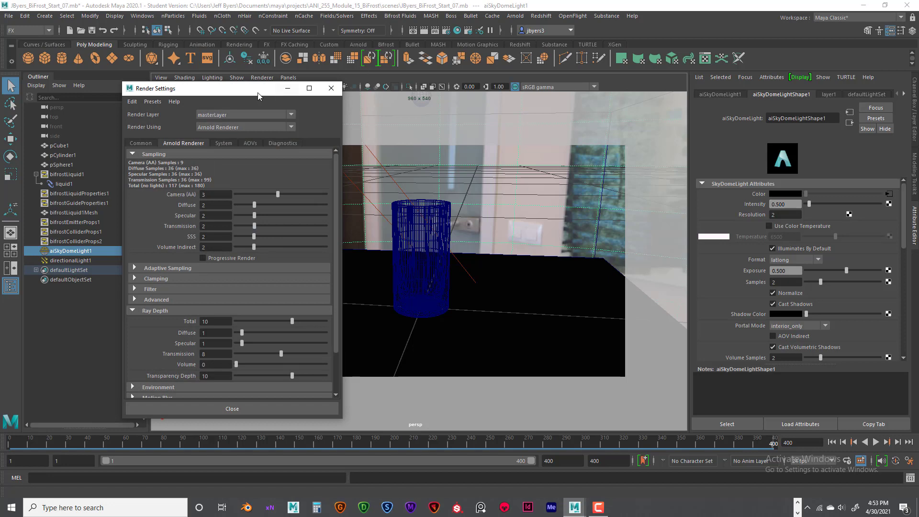
{"action": "left_click_drag", "start_coordinate": [245, 91], "coordinate": [241, 67]}
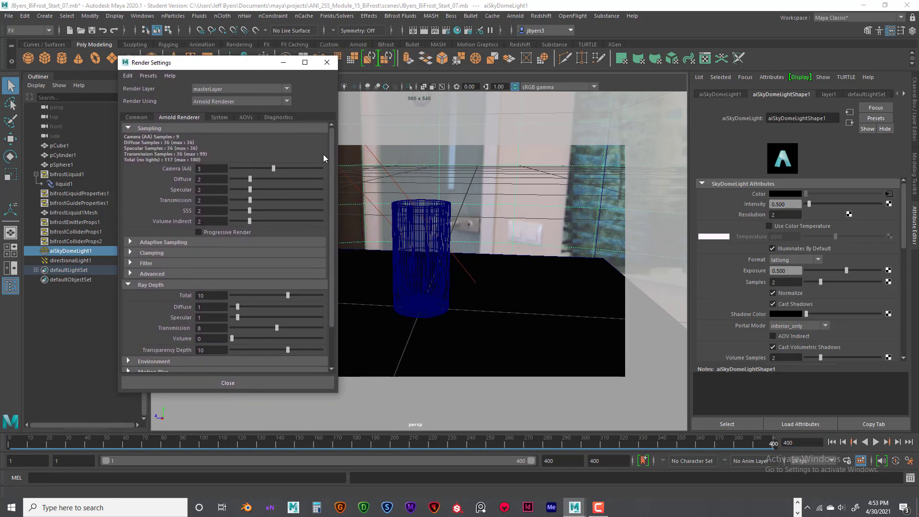
{"action": "double_click", "coordinate": [202, 170]}
{"action": "left_click", "coordinate": [205, 173]}
{"action": "left_click", "coordinate": [205, 179]}
{"action": "left_click", "coordinate": [204, 189]}
{"action": "double_click", "coordinate": [206, 169]}
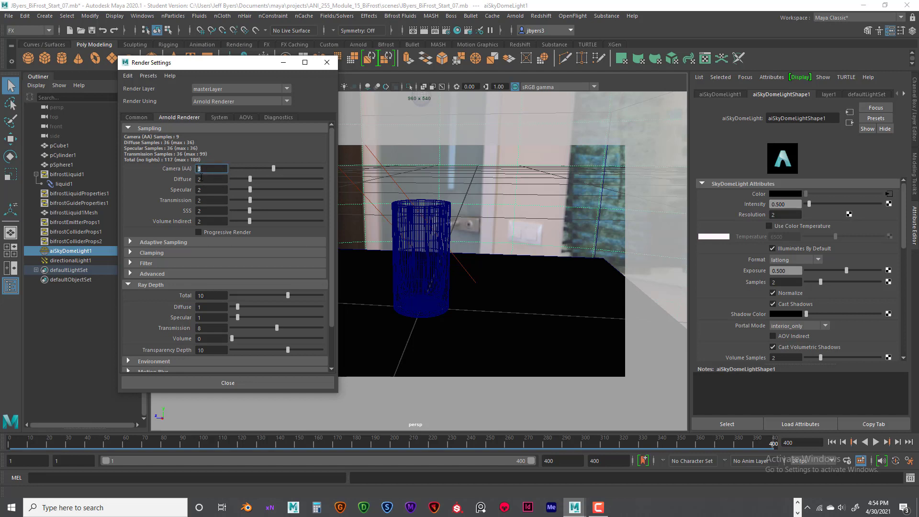
{"action": "left_click", "coordinate": [205, 189]}
{"action": "left_click", "coordinate": [205, 169]}
- Set the render's file name prefix to the author's name followed by _ANI255_Mod_15_Scene, and choose jpeg as the image format
{"action": "left_click", "coordinate": [140, 118]}
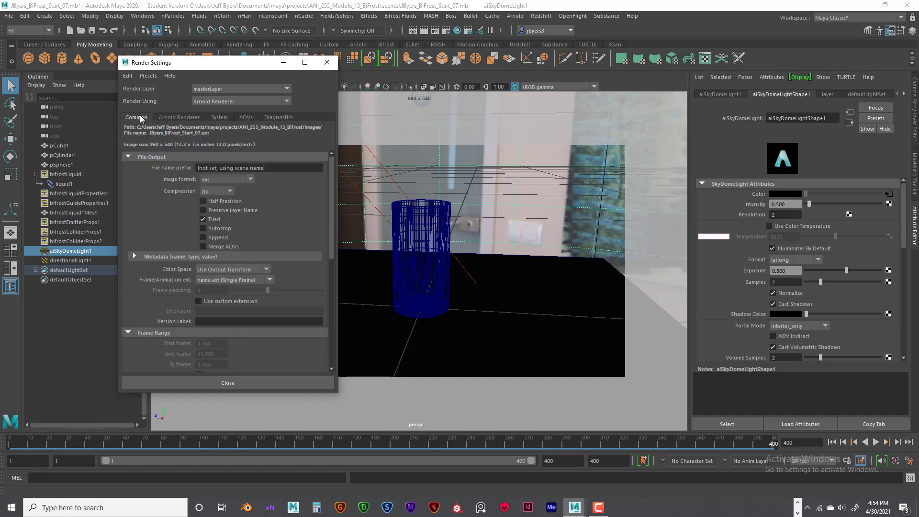
{"action": "left_click", "coordinate": [268, 168]}
{"action": "key", "text": "ctrl+a"}
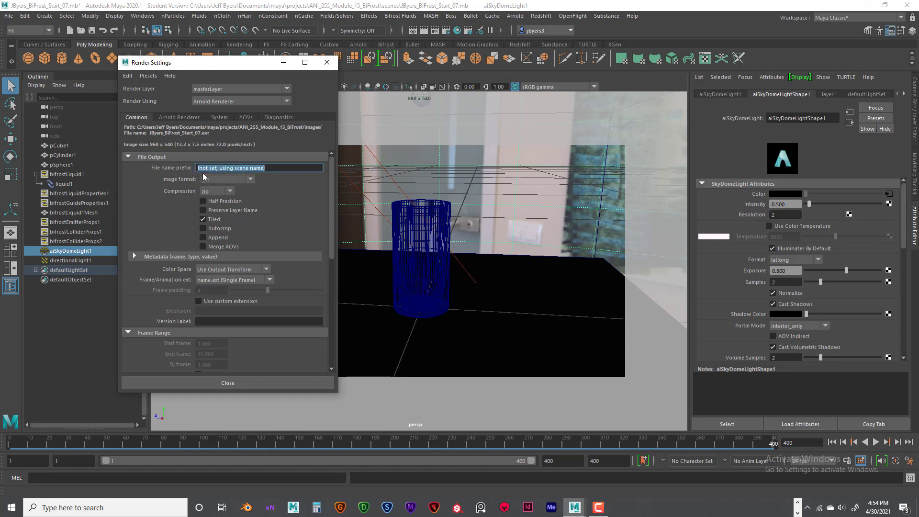
{"action": "type", "text": "JBy"}
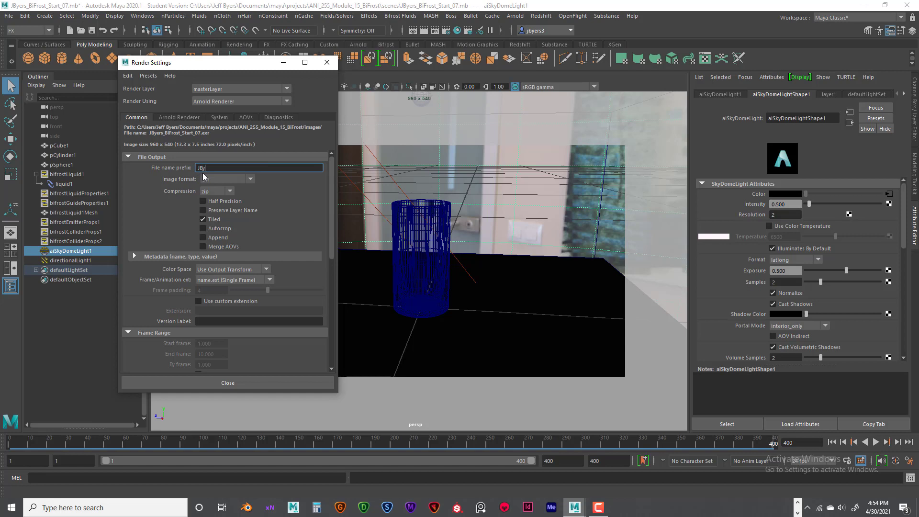
{"action": "type", "text": "ers"}
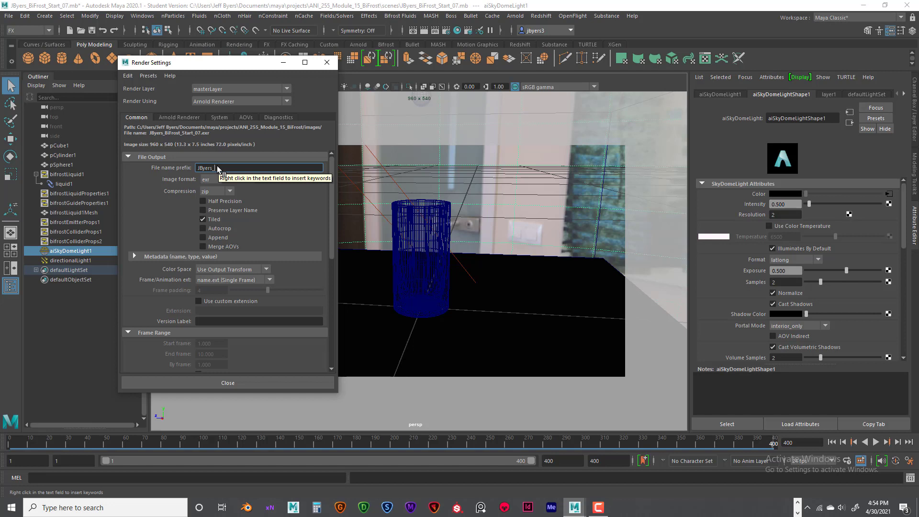
{"action": "type", "text": "_ANI255_Mod_15"}
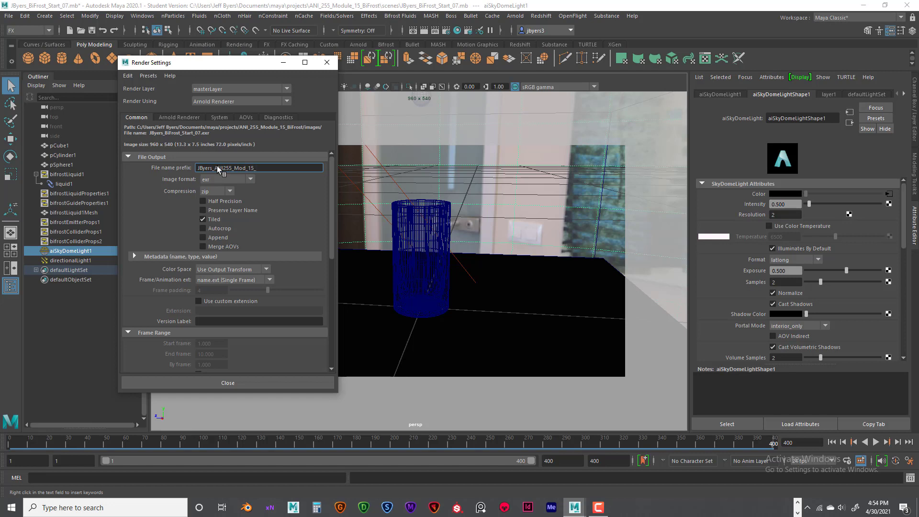
{"action": "type", "text": "_Scene"}
{"action": "left_click", "coordinate": [249, 179]}
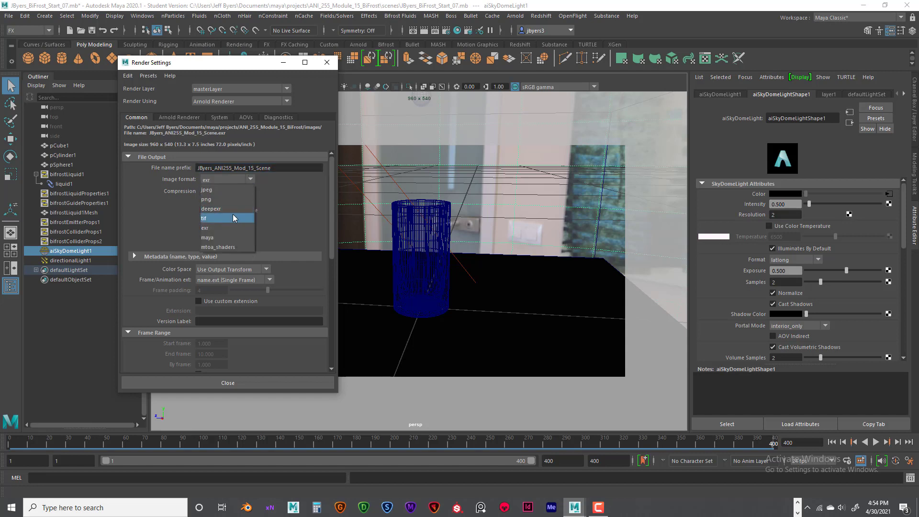
{"action": "left_click", "coordinate": [212, 190]}
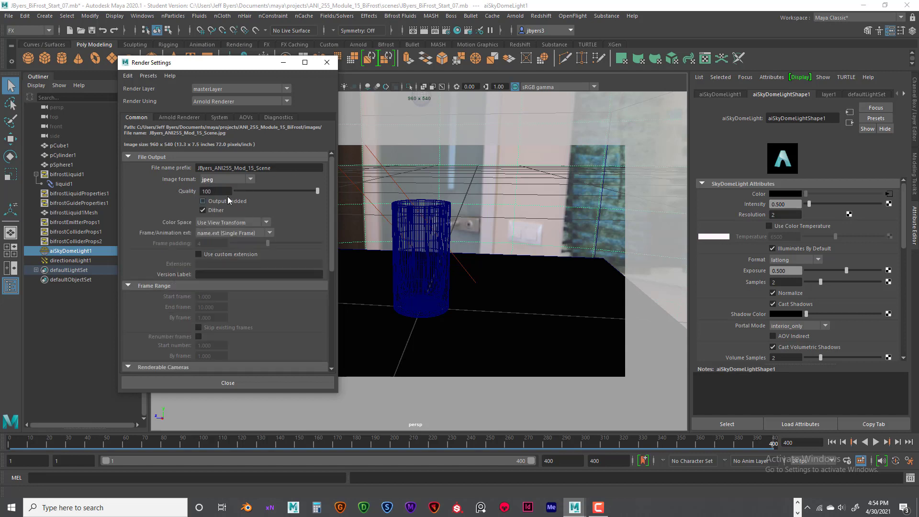
- Set the frame/animation extension to name#.ext with a frame padding of 3
{"action": "left_click", "coordinate": [269, 232]}
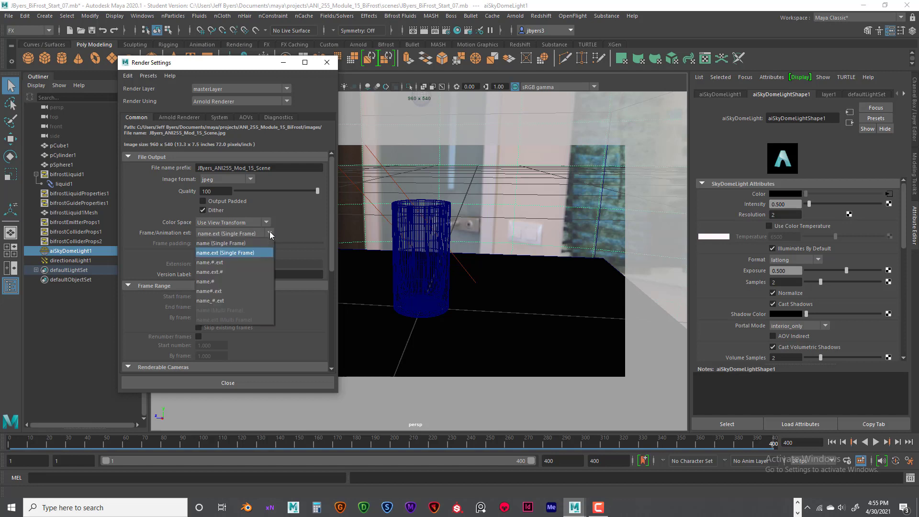
{"action": "left_click", "coordinate": [218, 292]}
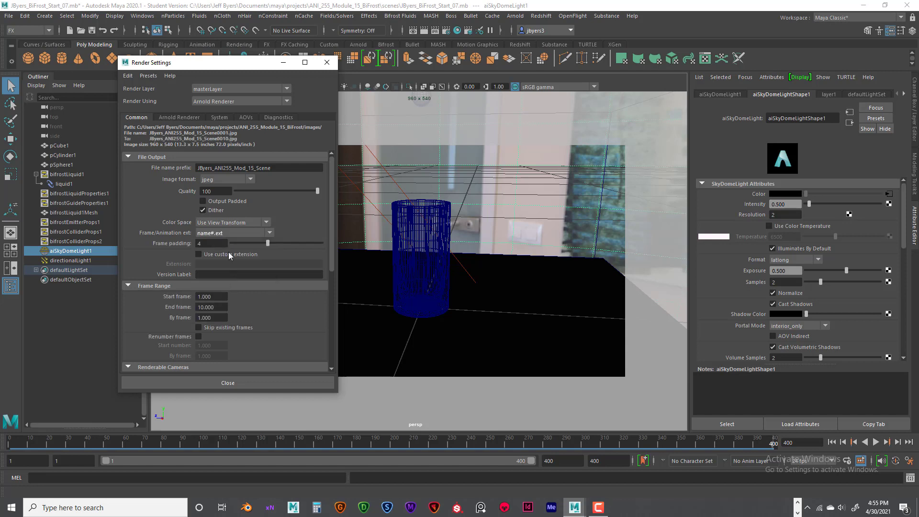
{"action": "left_click", "coordinate": [269, 233]}
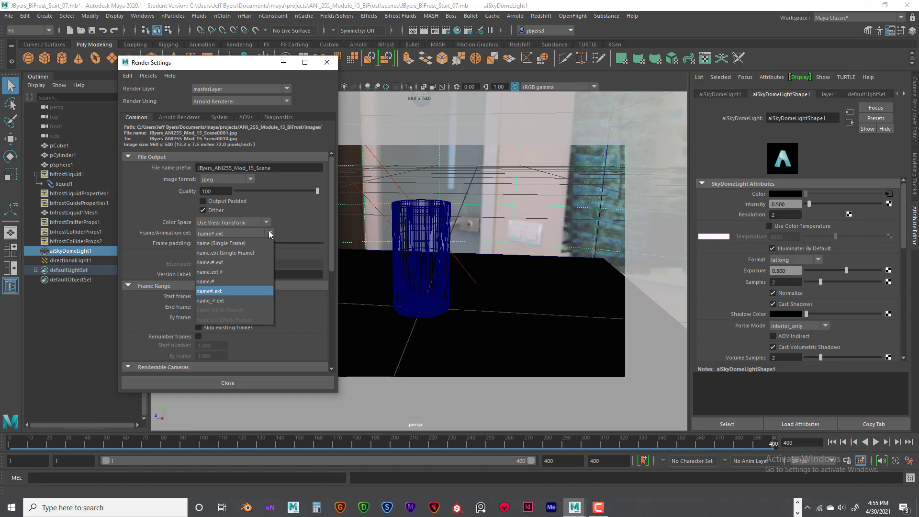
{"action": "left_click", "coordinate": [220, 290]}
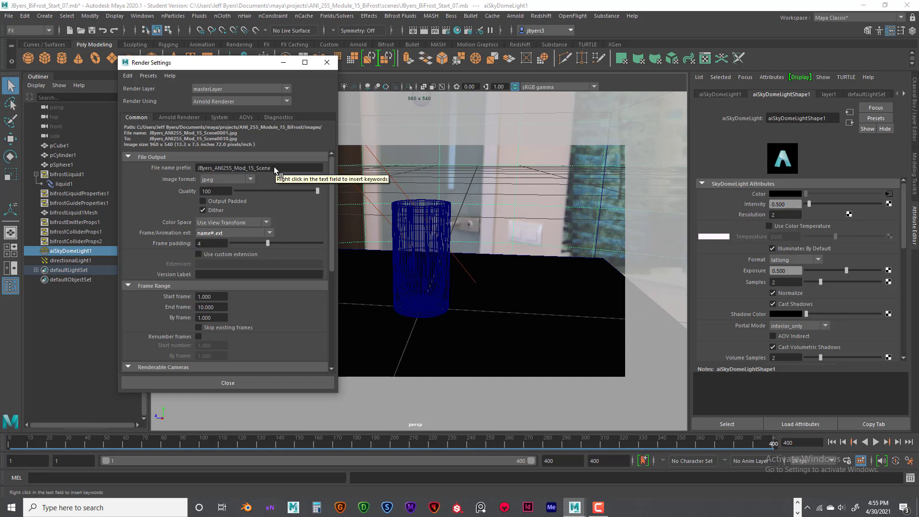
{"action": "double_click", "coordinate": [211, 242]}
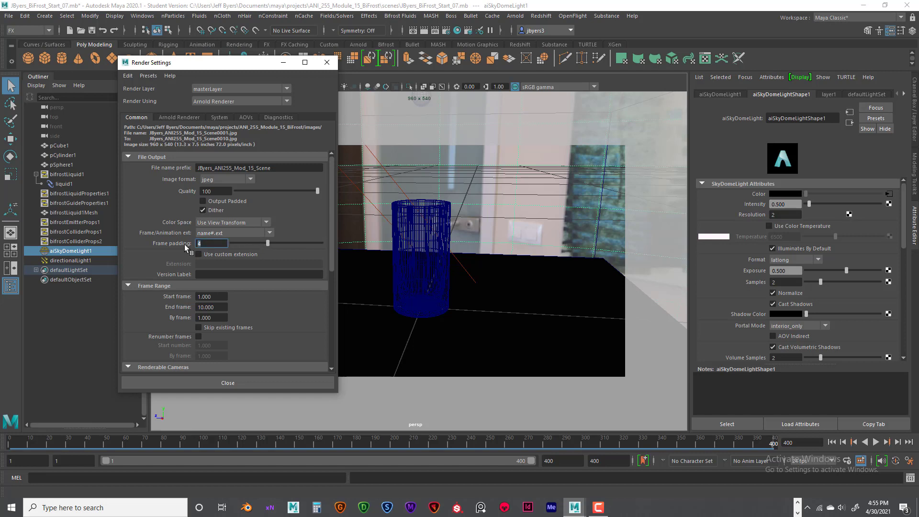
{"action": "left_click", "coordinate": [273, 168]}
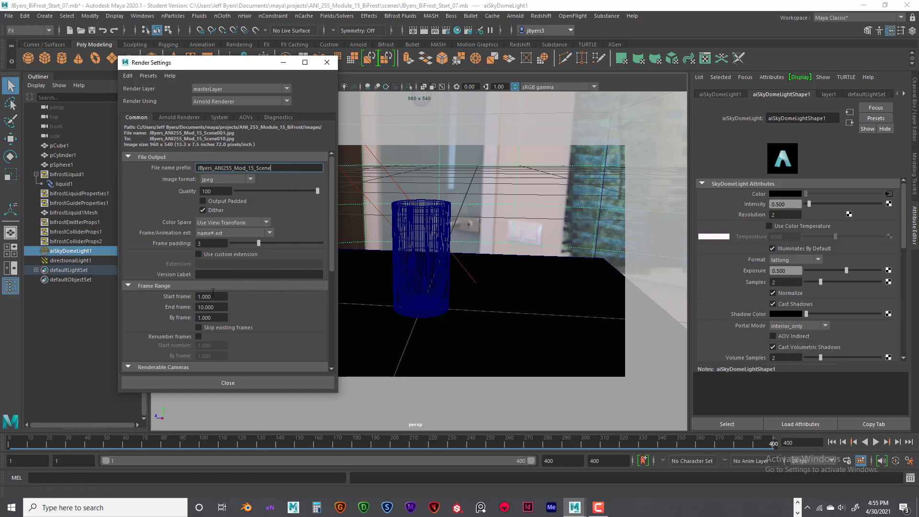
- Set the render frame range's end frame to 400
{"action": "left_click_drag", "start_coordinate": [221, 296], "coordinate": [192, 296]}
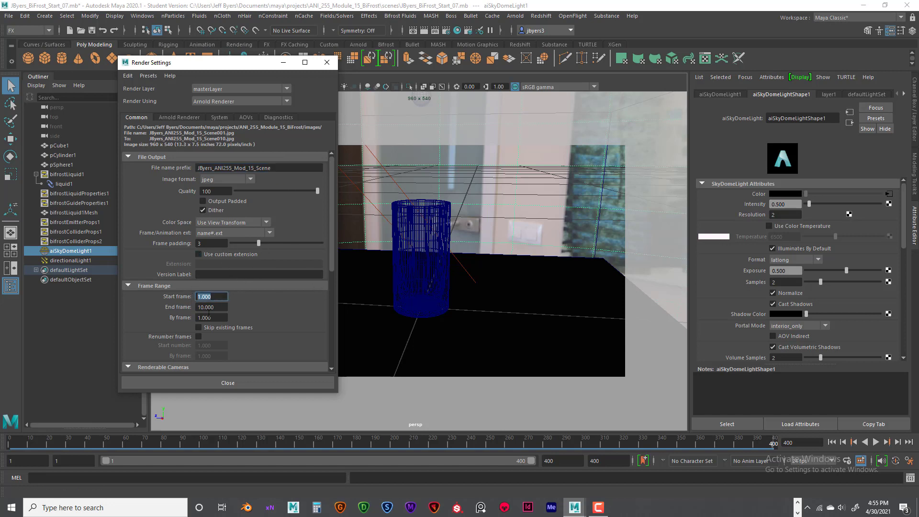
{"action": "key", "text": "Tab"}
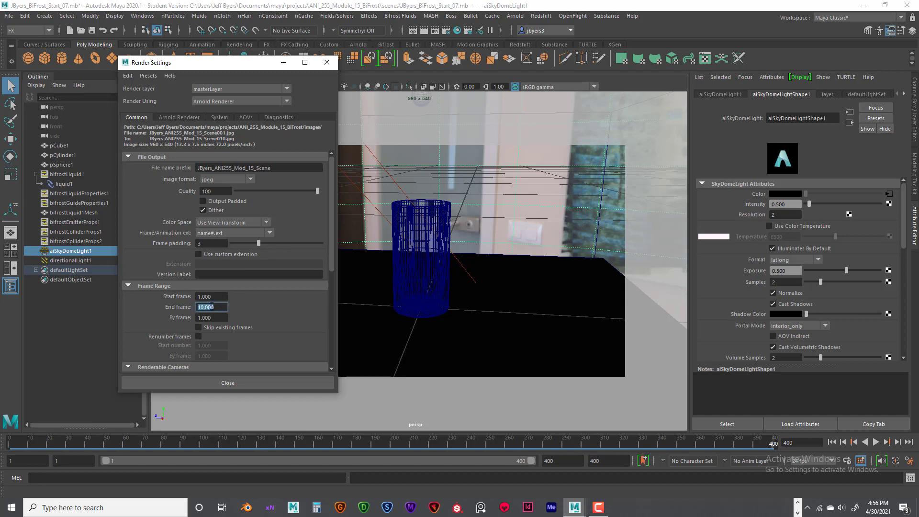
{"action": "type", "text": "400"}
{"action": "key", "text": "Return"}
{"action": "left_click", "coordinate": [226, 308]}
{"action": "double_click", "coordinate": [221, 305]}
{"action": "left_click", "coordinate": [220, 319]}
- Turn off the Alpha channel (Mask) for the persp renderable camera
{"action": "scroll", "coordinate": [256, 322], "scroll_direction": "down", "scroll_amount": 2}
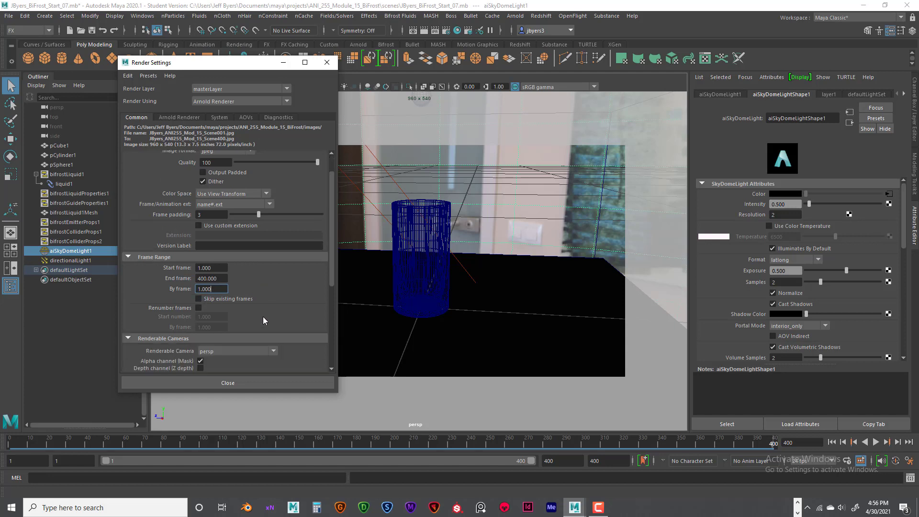
{"action": "scroll", "coordinate": [259, 296], "scroll_direction": "down", "scroll_amount": 2}
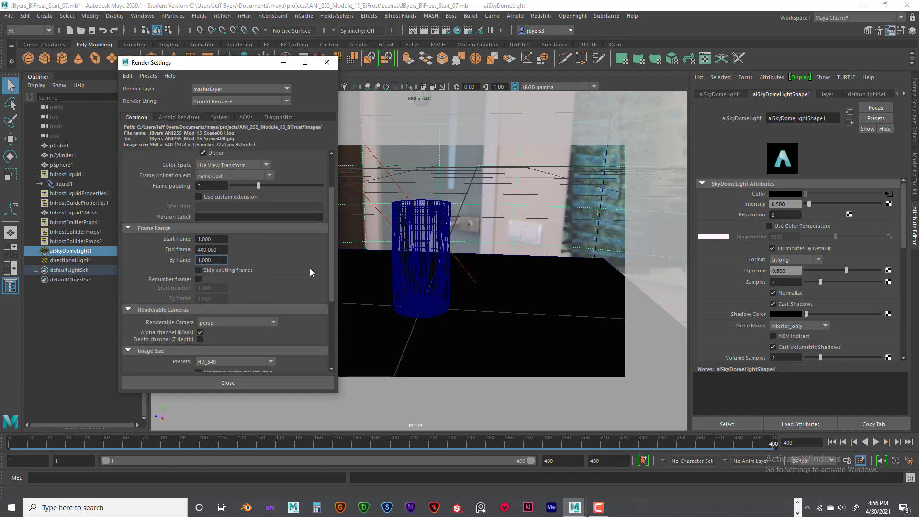
{"action": "scroll", "coordinate": [287, 280], "scroll_direction": "down", "scroll_amount": 6}
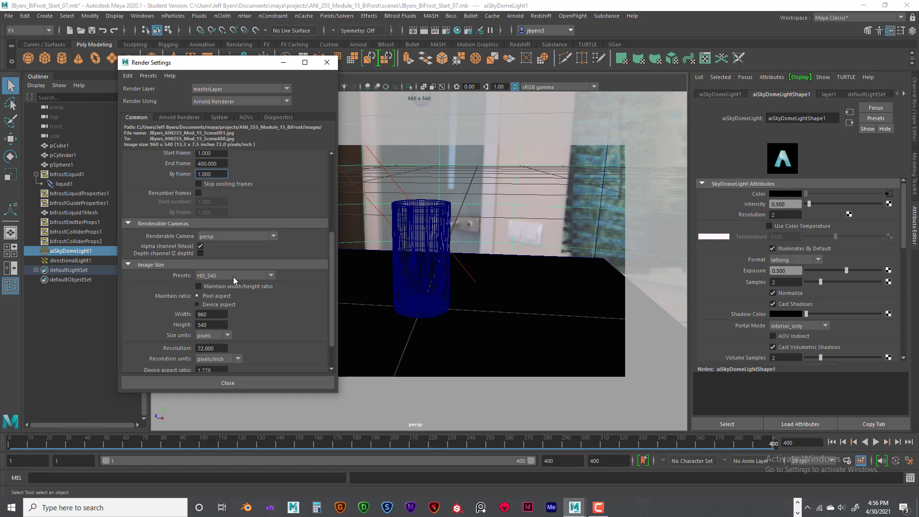
{"action": "left_click", "coordinate": [274, 235]}
{"action": "left_click", "coordinate": [217, 247]}
{"action": "left_click", "coordinate": [201, 246]}
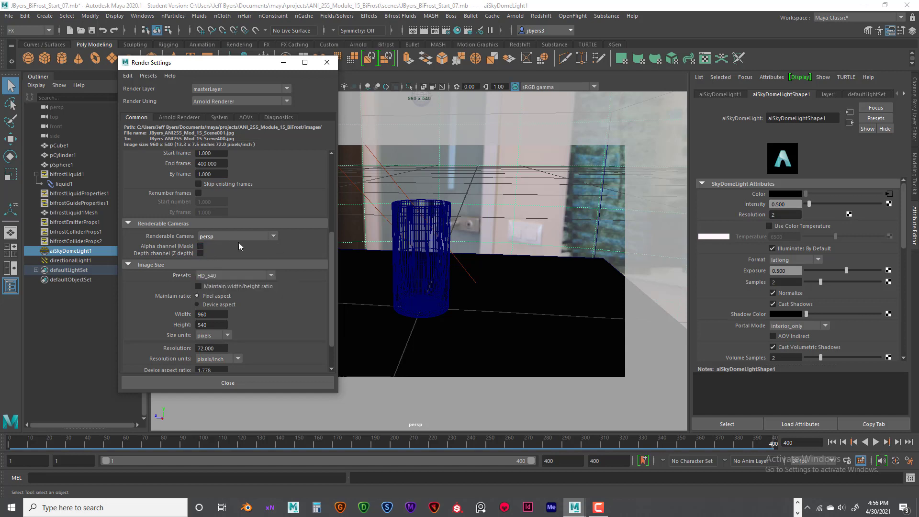
- Review the image size presets, the Render Options section and the common output settings, and close the render settings
{"action": "left_click", "coordinate": [271, 277]}
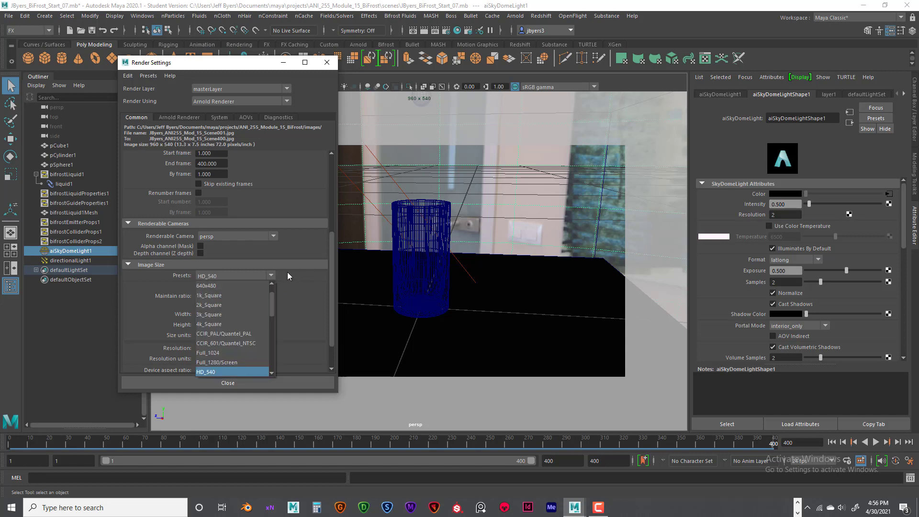
{"action": "left_click", "coordinate": [272, 272]}
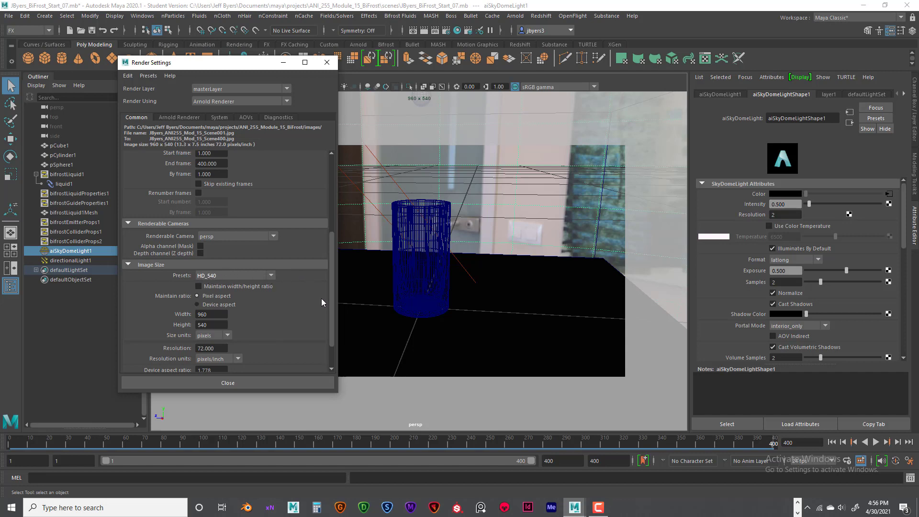
{"action": "scroll", "coordinate": [321, 299], "scroll_direction": "down", "scroll_amount": 2}
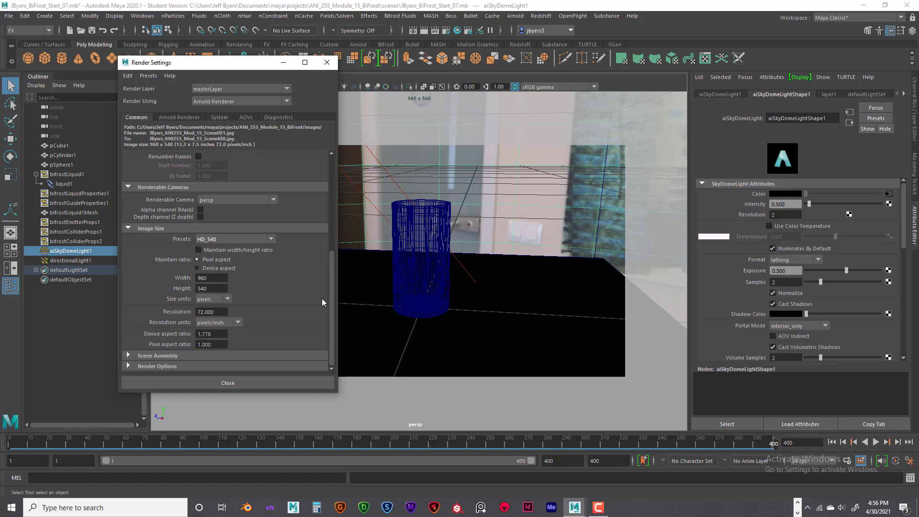
{"action": "left_click", "coordinate": [127, 366]}
{"action": "scroll", "coordinate": [208, 340], "scroll_direction": "down", "scroll_amount": 5}
{"action": "scroll", "coordinate": [224, 328], "scroll_direction": "up", "scroll_amount": 9}
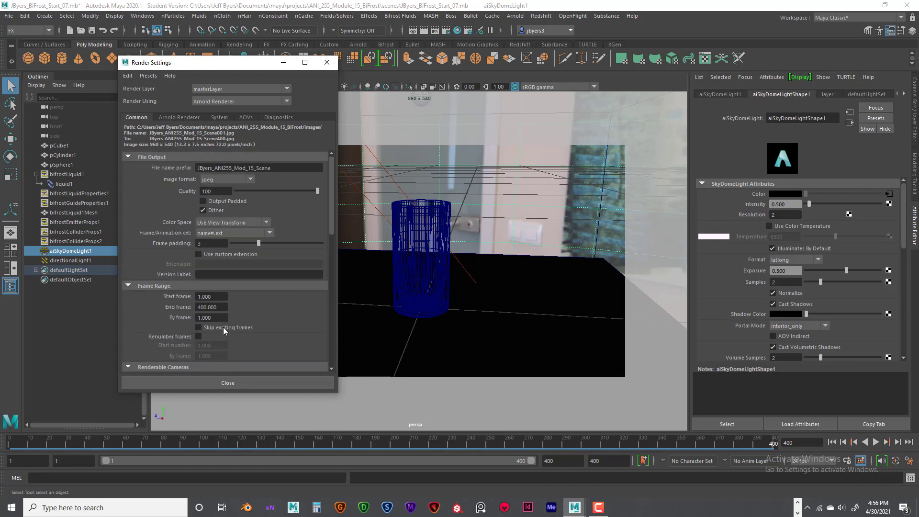
{"action": "scroll", "coordinate": [240, 297], "scroll_direction": "down", "scroll_amount": 9}
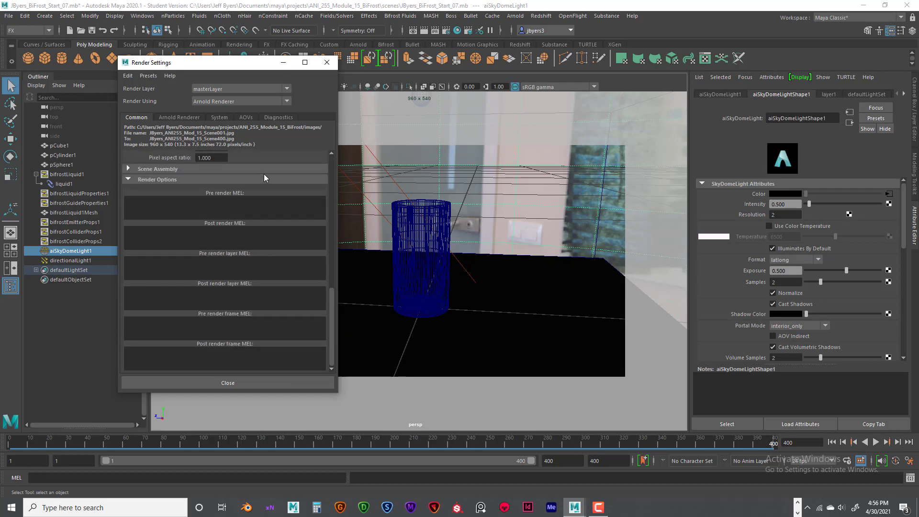
{"action": "scroll", "coordinate": [268, 189], "scroll_direction": "up", "scroll_amount": 12}
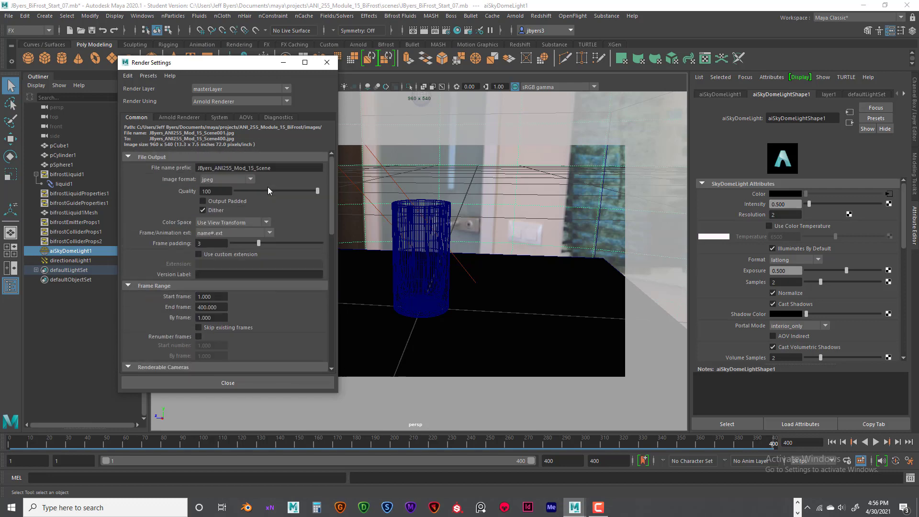
{"action": "left_click", "coordinate": [327, 62]}
- Save the scene as a new Maya Binary version, ending its file name in 08 followed by Render
{"action": "left_click", "coordinate": [8, 15]}
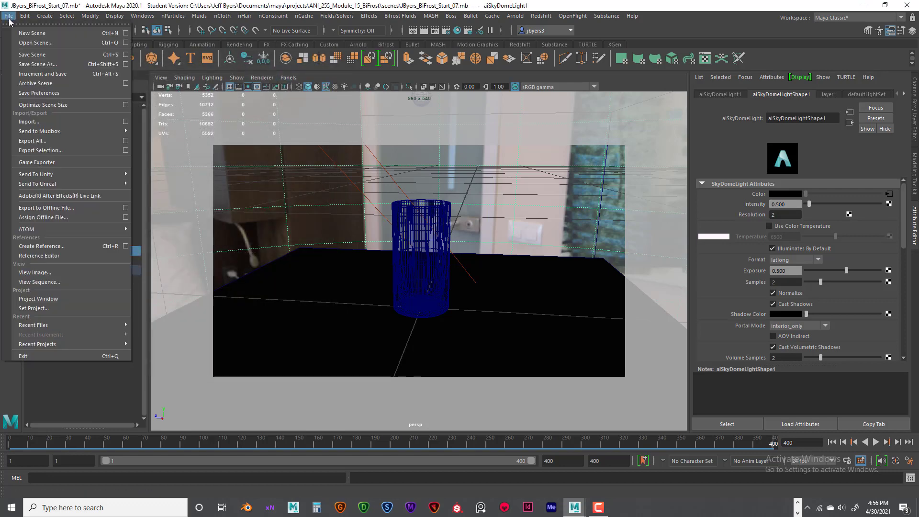
{"action": "left_click", "coordinate": [30, 64]}
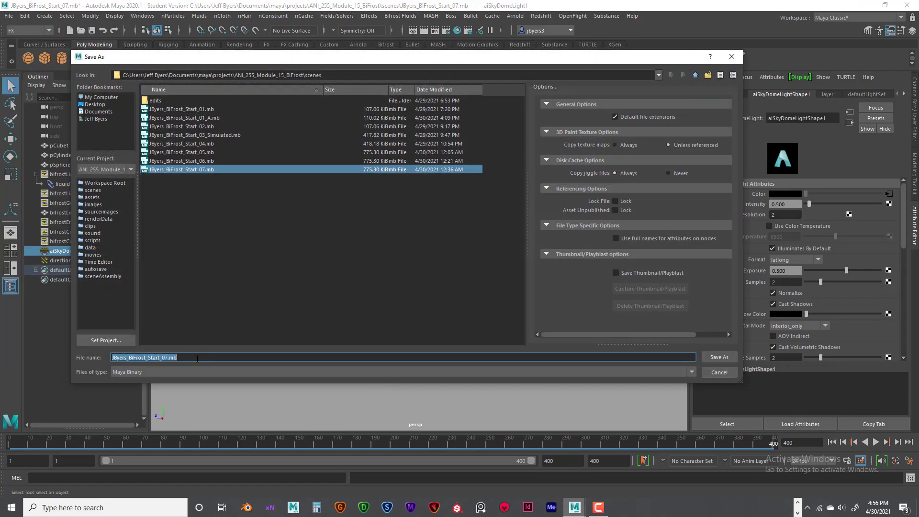
{"action": "left_click", "coordinate": [177, 358]}
{"action": "key", "text": "shift+Left"}
{"action": "key", "text": "shift+Left"}
{"action": "key", "text": "shift+Left"}
{"action": "key", "text": "shift+Left"}
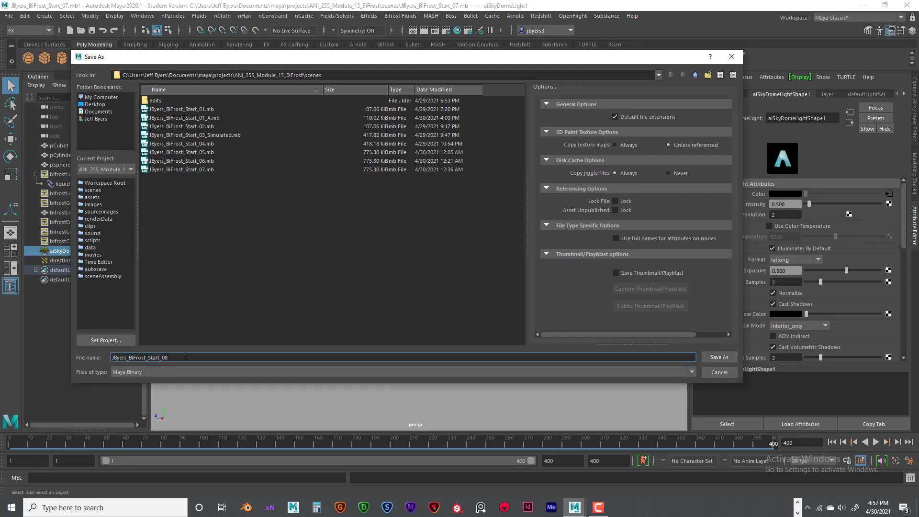
{"action": "type", "text": "Render"}
{"action": "left_click", "coordinate": [719, 357]}
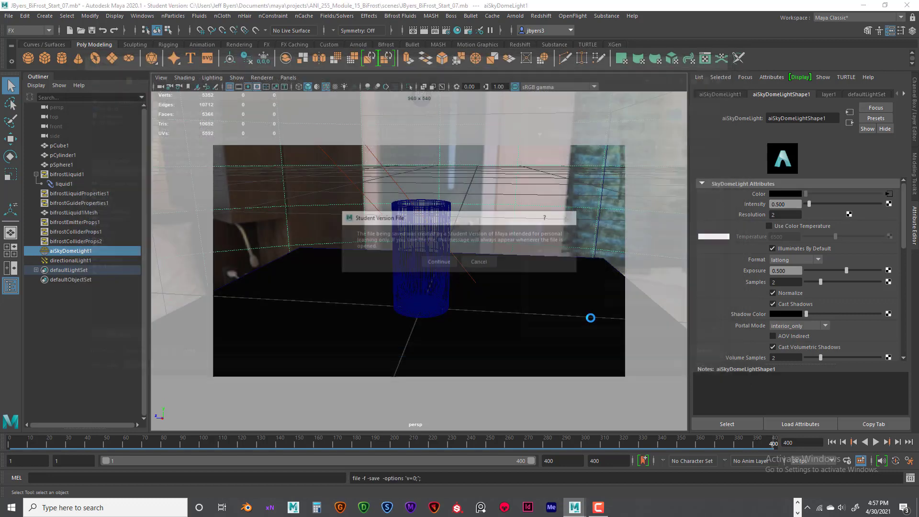
- Accept the student version notice to finish saving the scene, and switch to the Rendering menu set
{"action": "left_click", "coordinate": [438, 262]}
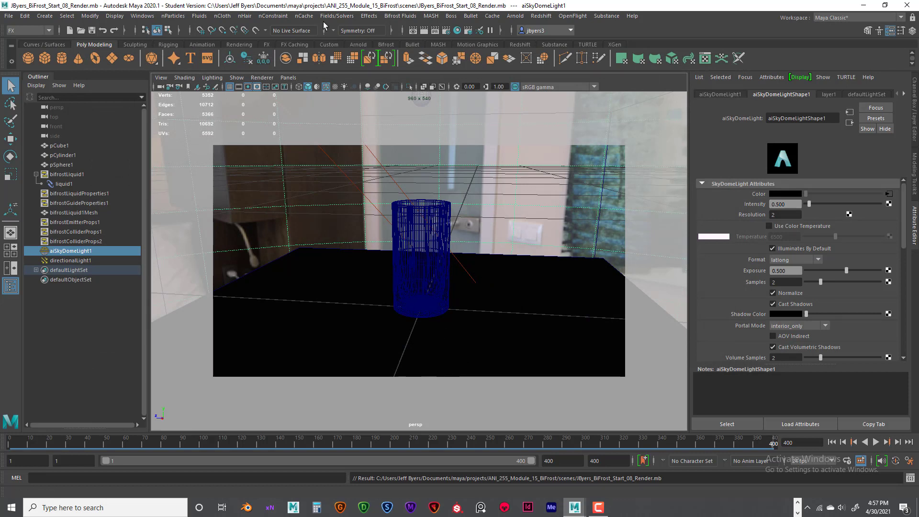
{"action": "left_click", "coordinate": [49, 30]}
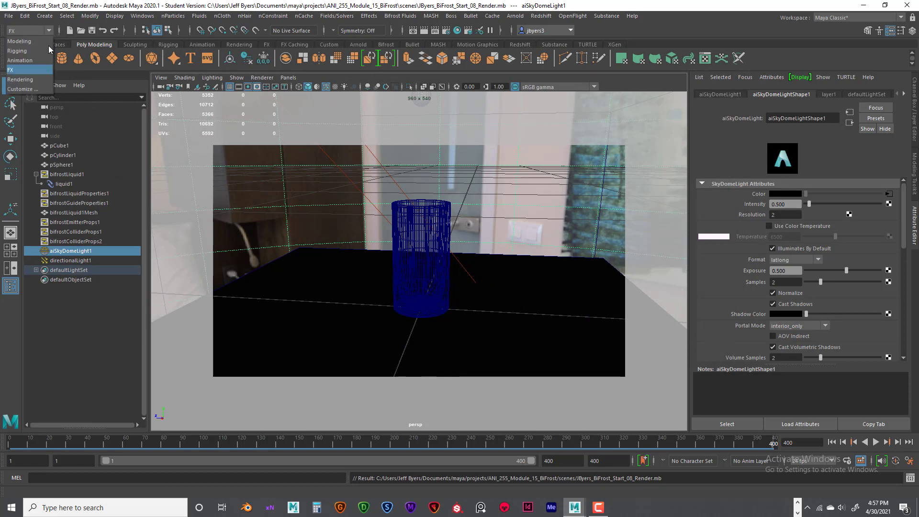
{"action": "left_click", "coordinate": [36, 78]}
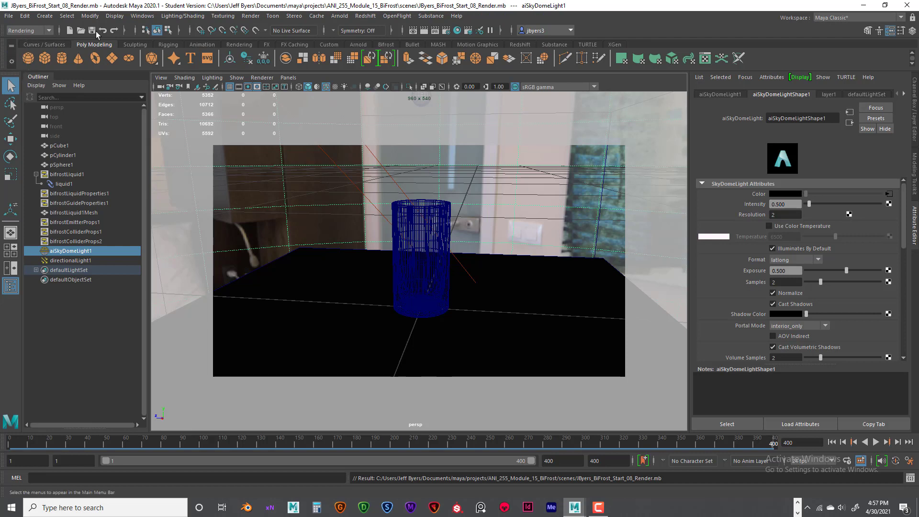
- Start a sequence render of the scene from the persp camera with the Render Sequence options closed, and abort it during frame 4
{"action": "left_click", "coordinate": [251, 16]}
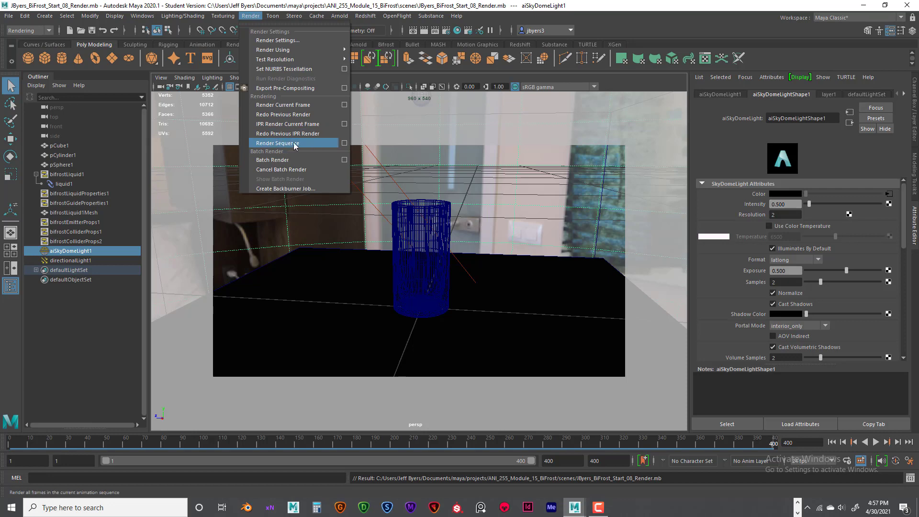
{"action": "left_click", "coordinate": [344, 143]}
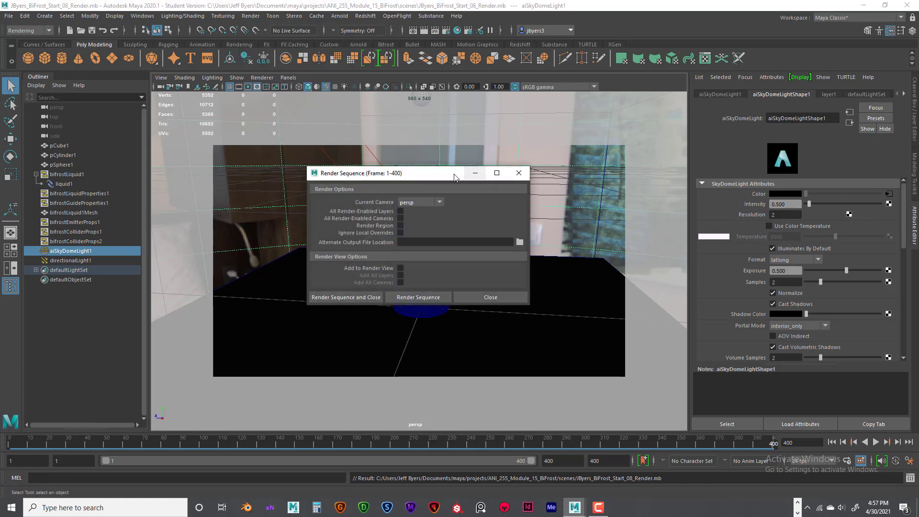
{"action": "left_click_drag", "start_coordinate": [455, 177], "coordinate": [467, 148]}
{"action": "left_click", "coordinate": [439, 202]}
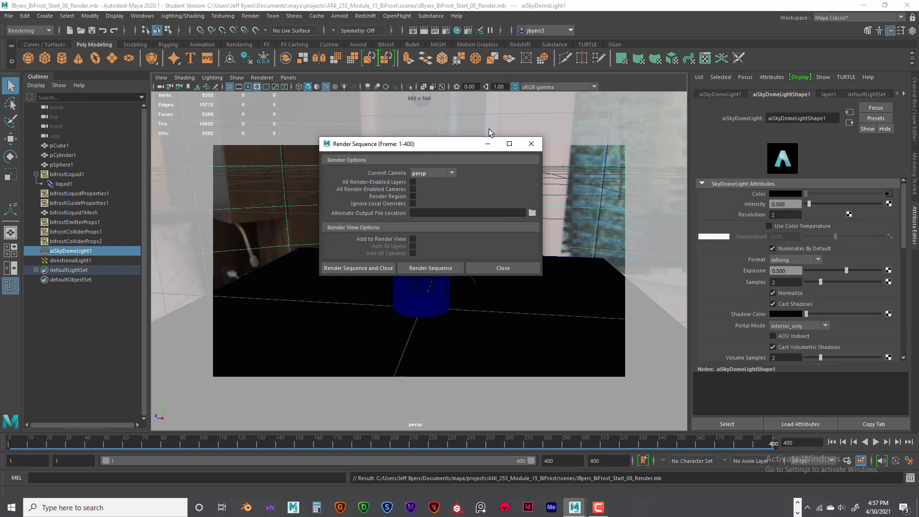
{"action": "left_click", "coordinate": [361, 268]}
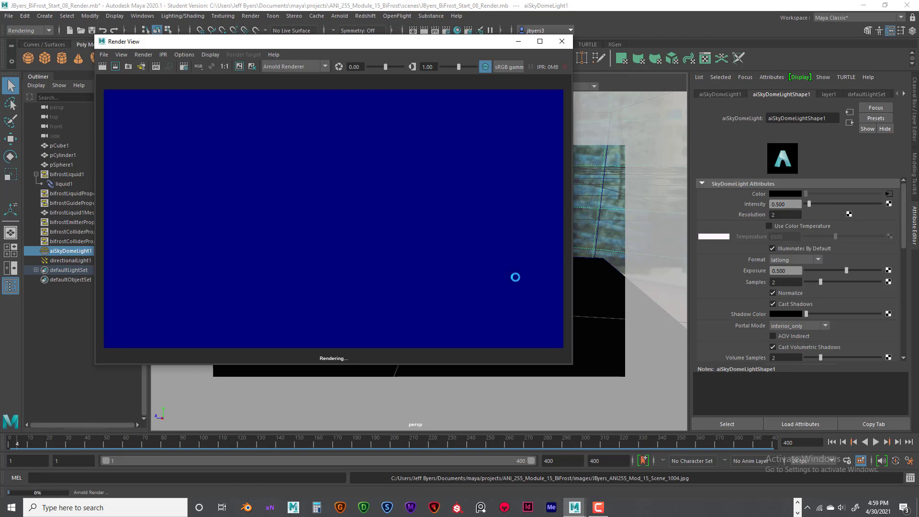
{"action": "key", "text": "Escape"}
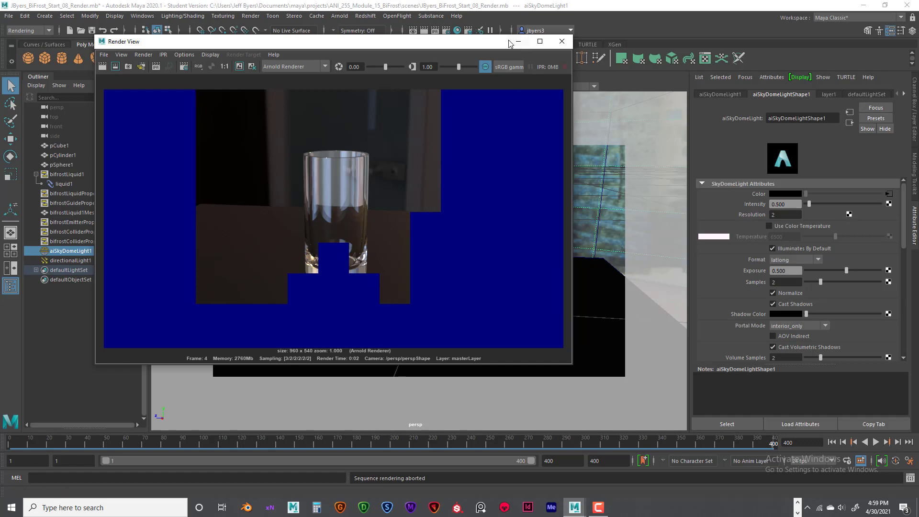
- Examine the enlarged Script Editor log for the rendered frames' output paths and file names, and close it and the Render View
{"action": "left_click", "coordinate": [911, 478]}
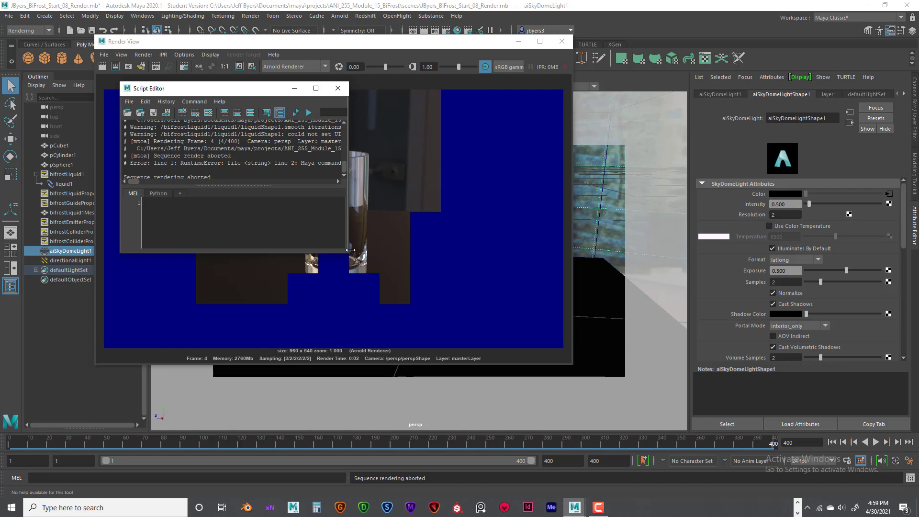
{"action": "left_click_drag", "start_coordinate": [347, 254], "coordinate": [756, 440]}
{"action": "scroll", "coordinate": [555, 254], "scroll_direction": "up", "scroll_amount": 5}
{"action": "scroll", "coordinate": [559, 264], "scroll_direction": "down", "scroll_amount": 5}
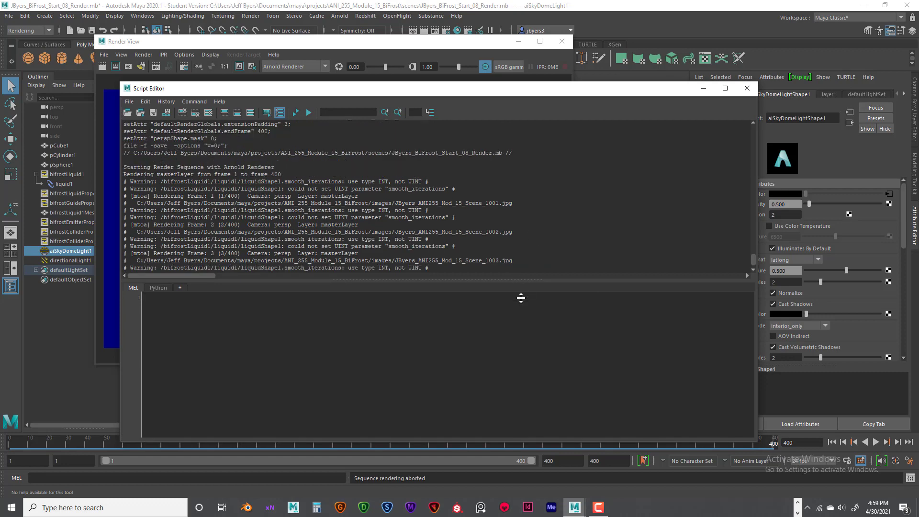
{"action": "left_click_drag", "start_coordinate": [521, 281], "coordinate": [541, 426]}
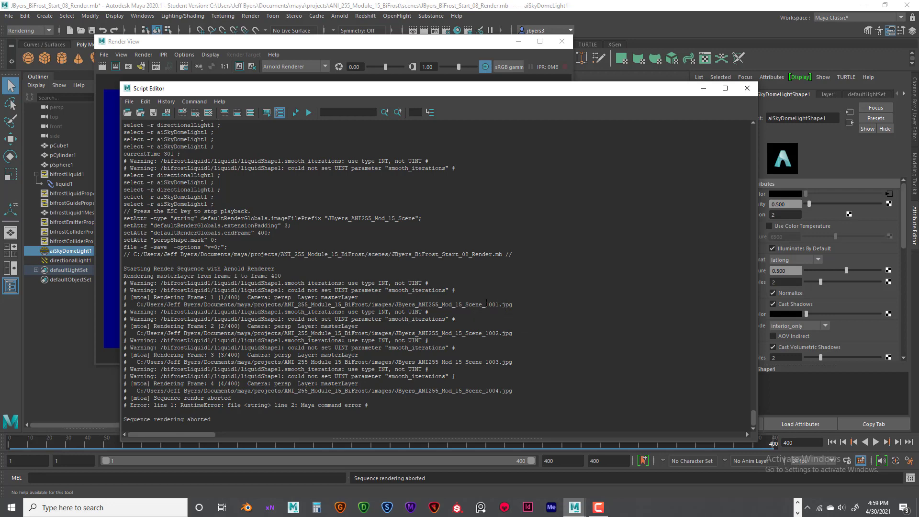
{"action": "left_click_drag", "start_coordinate": [486, 303], "coordinate": [499, 304]}
{"action": "left_click", "coordinate": [493, 303]}
{"action": "scroll", "coordinate": [597, 271], "scroll_direction": "up", "scroll_amount": 10}
{"action": "scroll", "coordinate": [545, 276], "scroll_direction": "down", "scroll_amount": 10}
{"action": "left_click", "coordinate": [747, 88]}
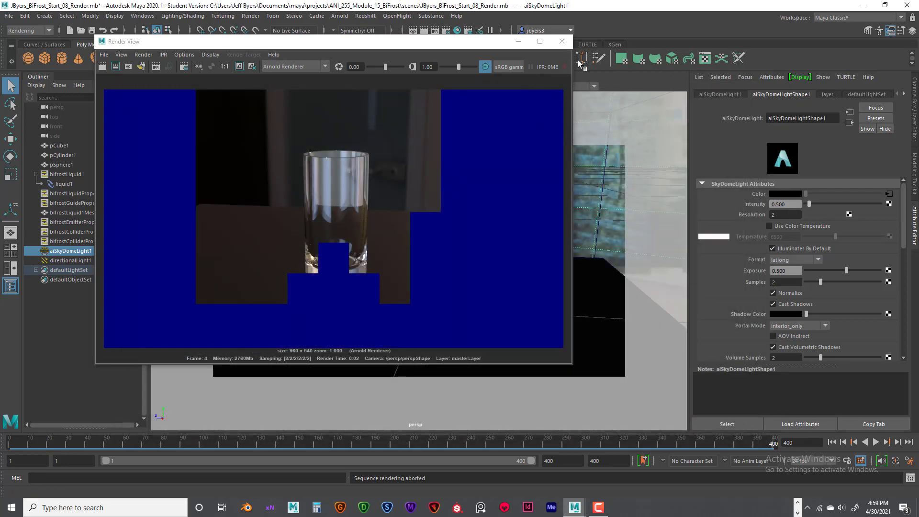
{"action": "left_click", "coordinate": [562, 42]}
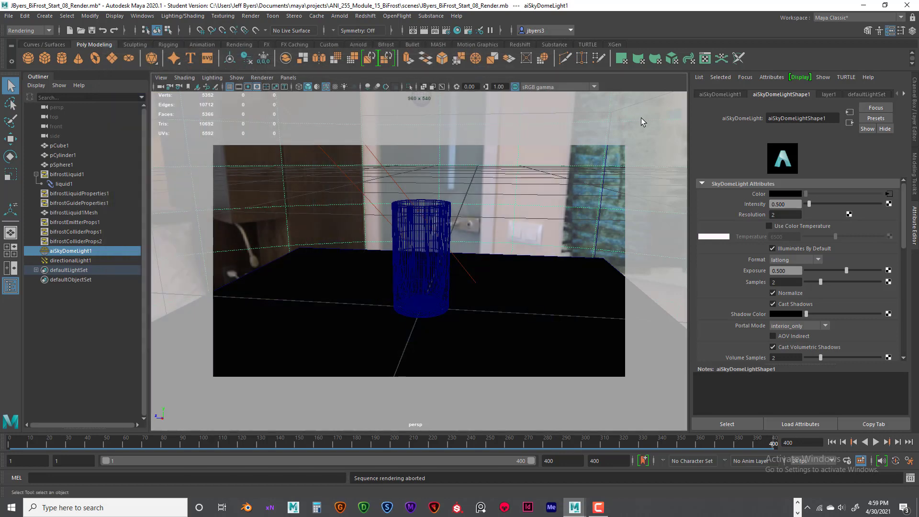